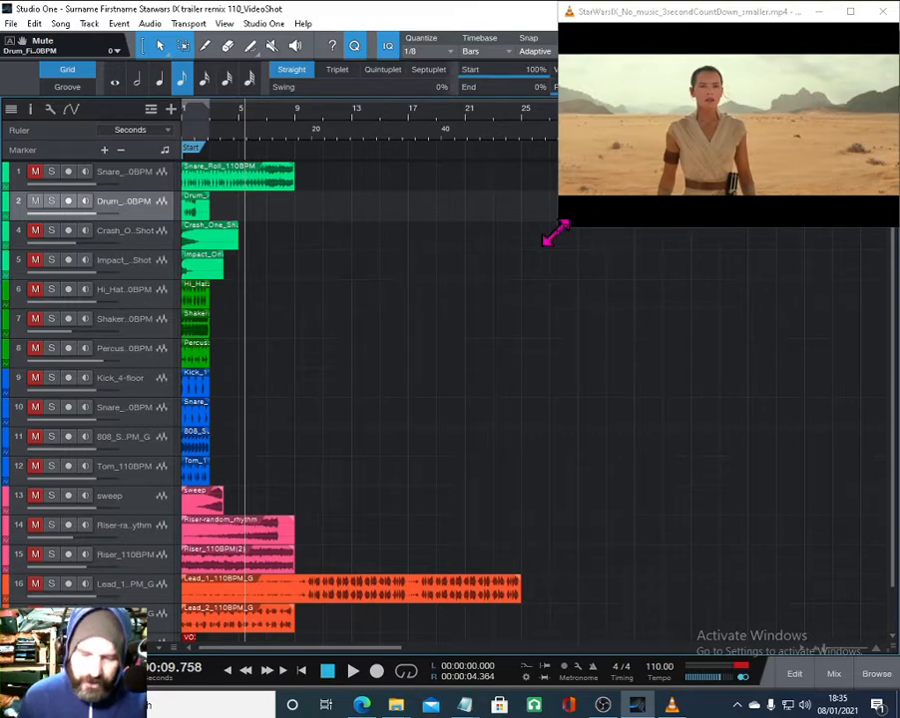
- Play the Star Wars trailer in the media player and stop it, twice
right_click(623, 160)
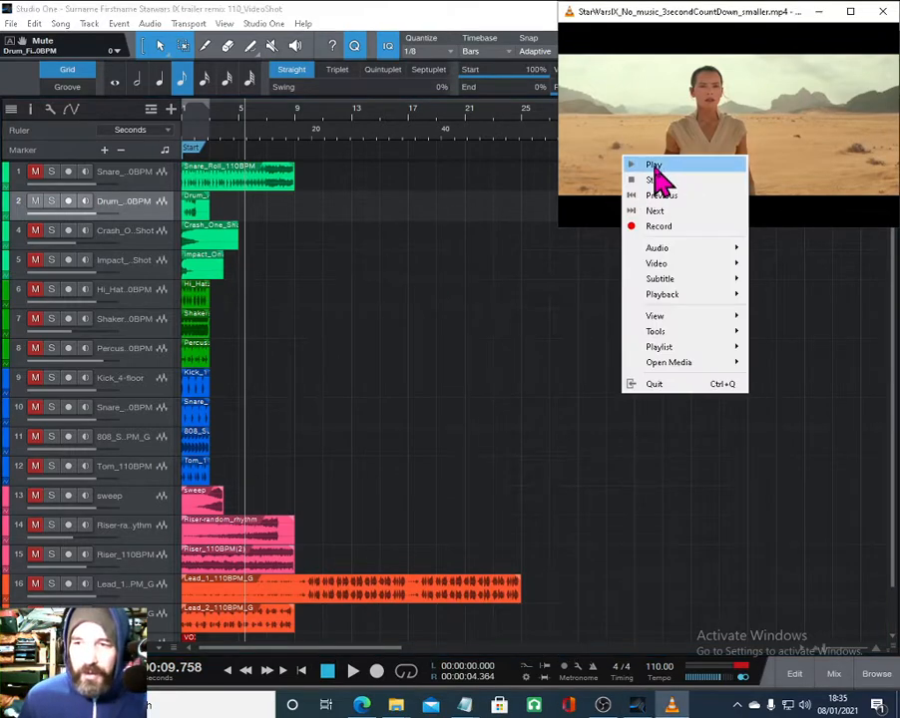
left_click(652, 167)
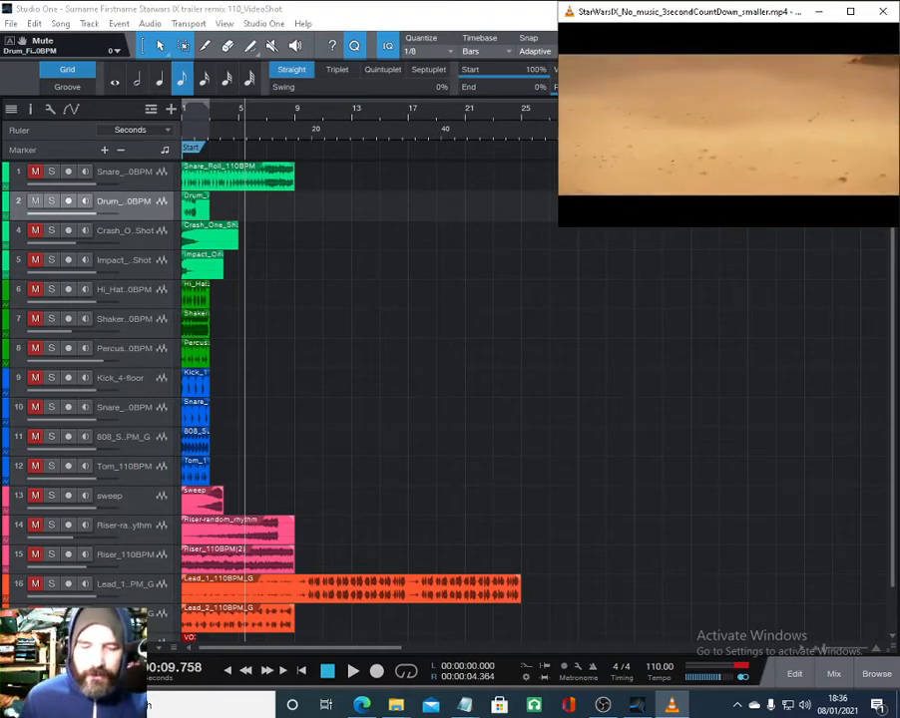
right_click(663, 157)
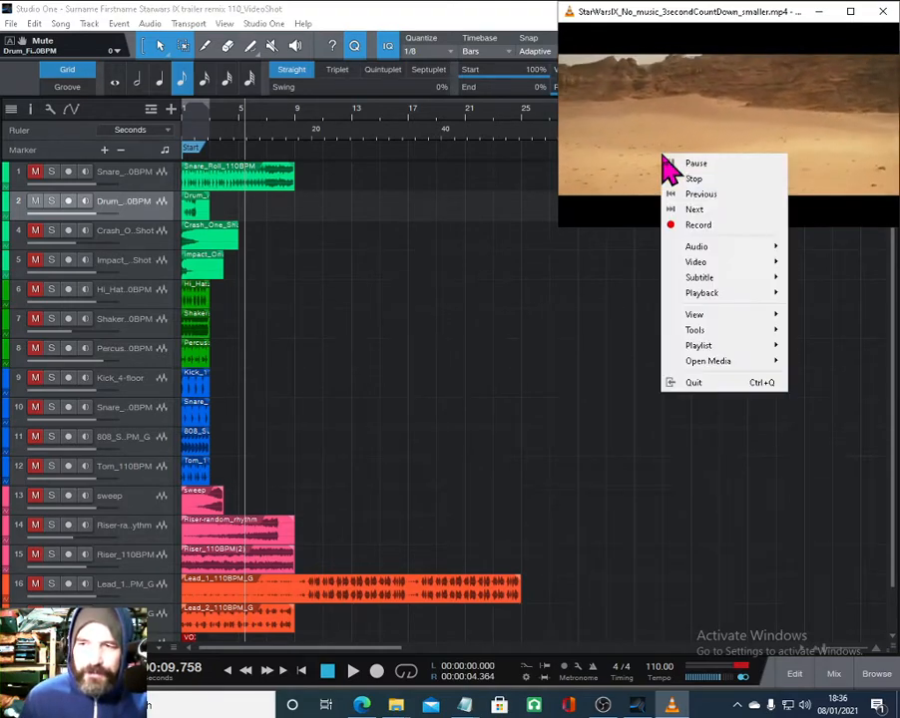
left_click(703, 179)
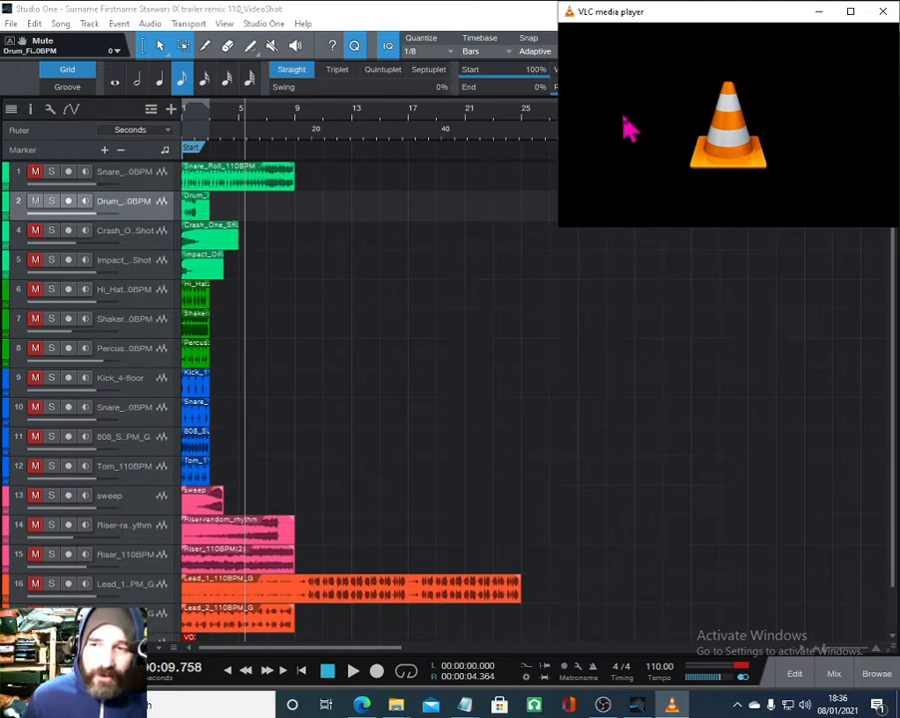
right_click(621, 159)
left_click(654, 159)
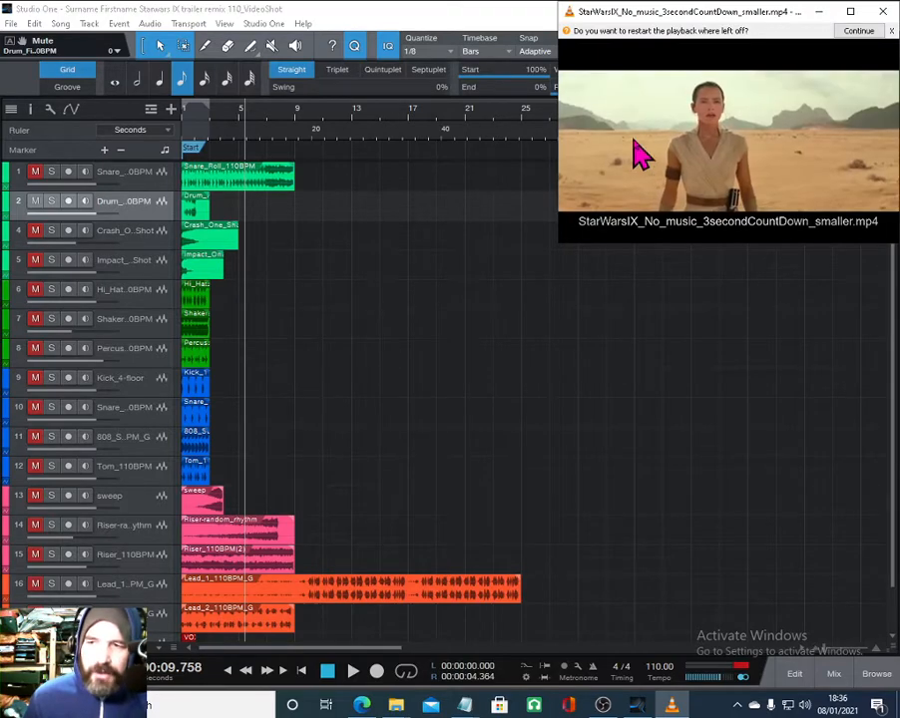
right_click(634, 146)
left_click(671, 164)
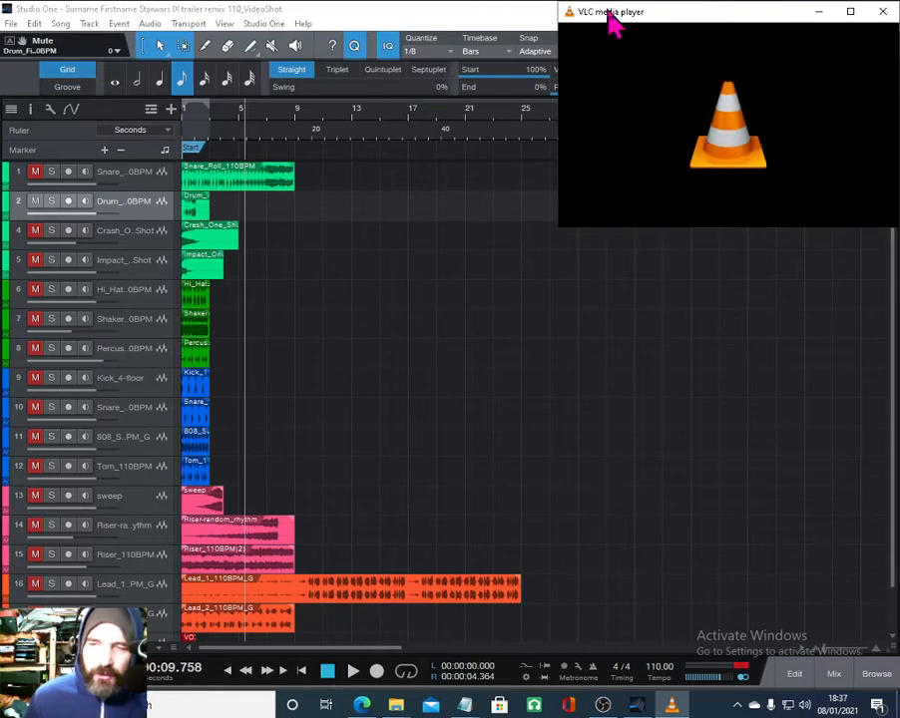
- Check the media player's View options such as Always on top and Minimal Interface, then close the menu
right_click(655, 81)
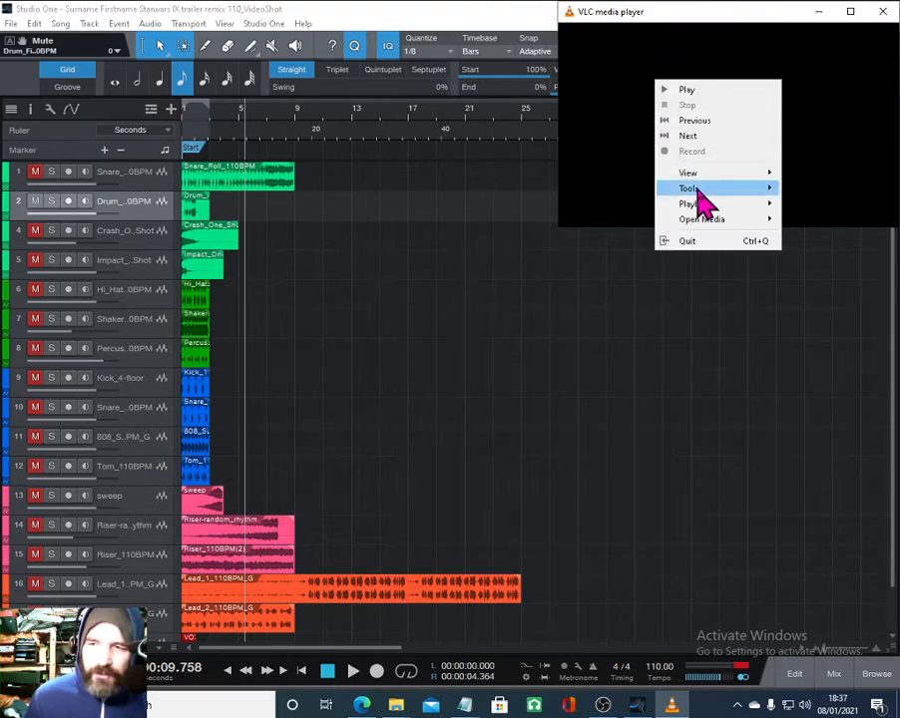
mouse_move(688, 178)
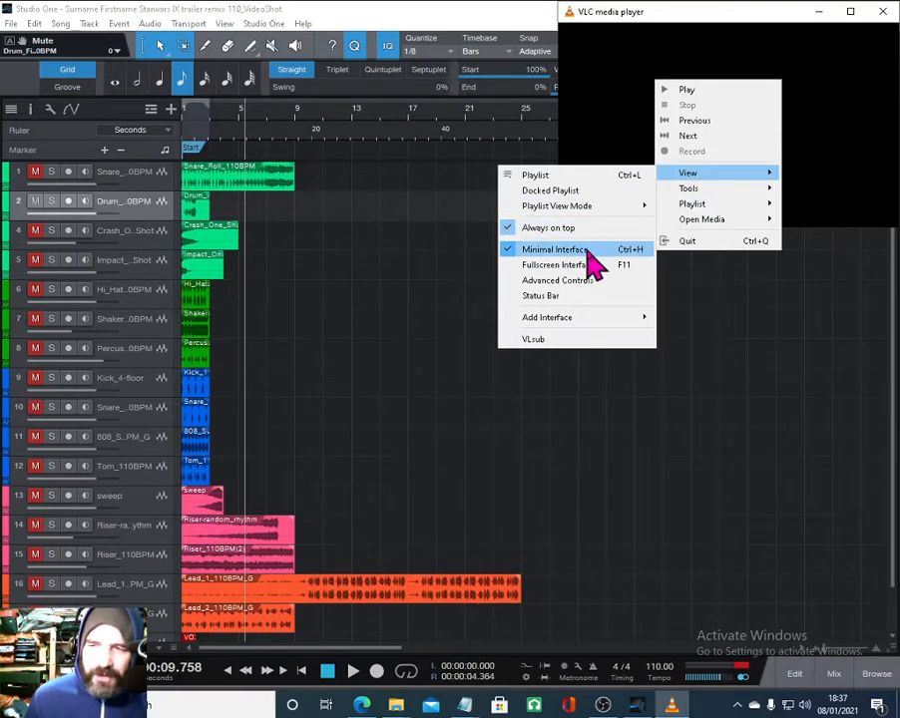
key("Escape")
key("Escape")
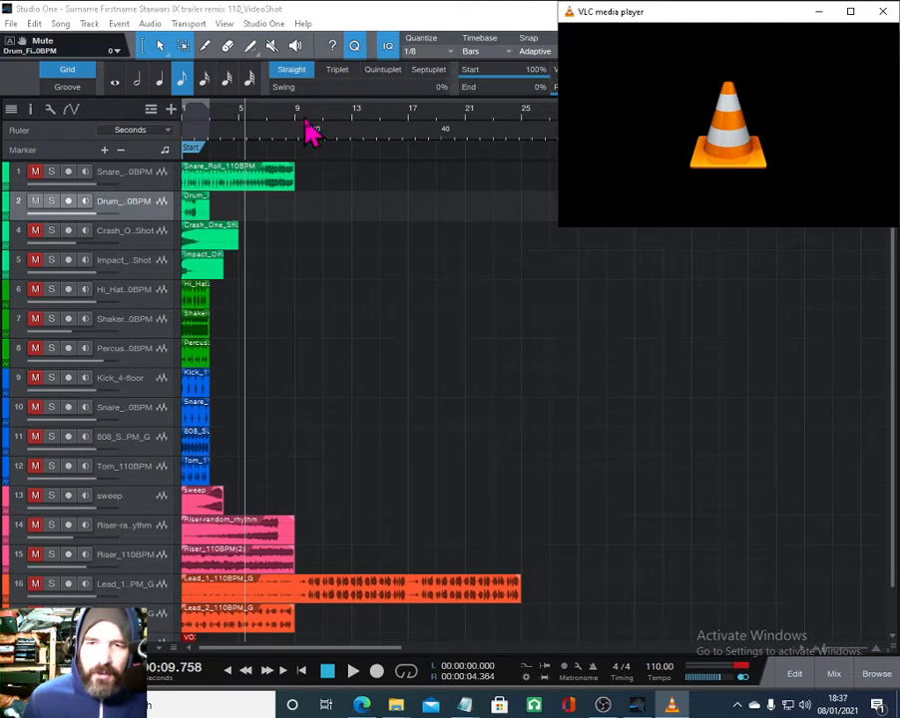
- Return the playhead to the song start and reopen the secondary ruler showing Seconds
left_click(302, 671)
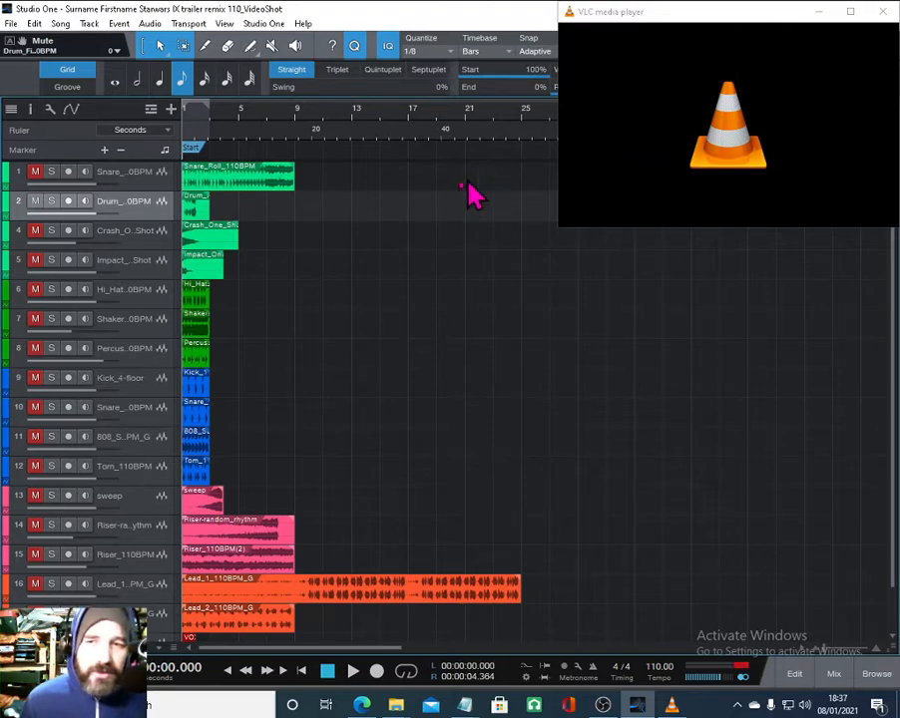
right_click(272, 137)
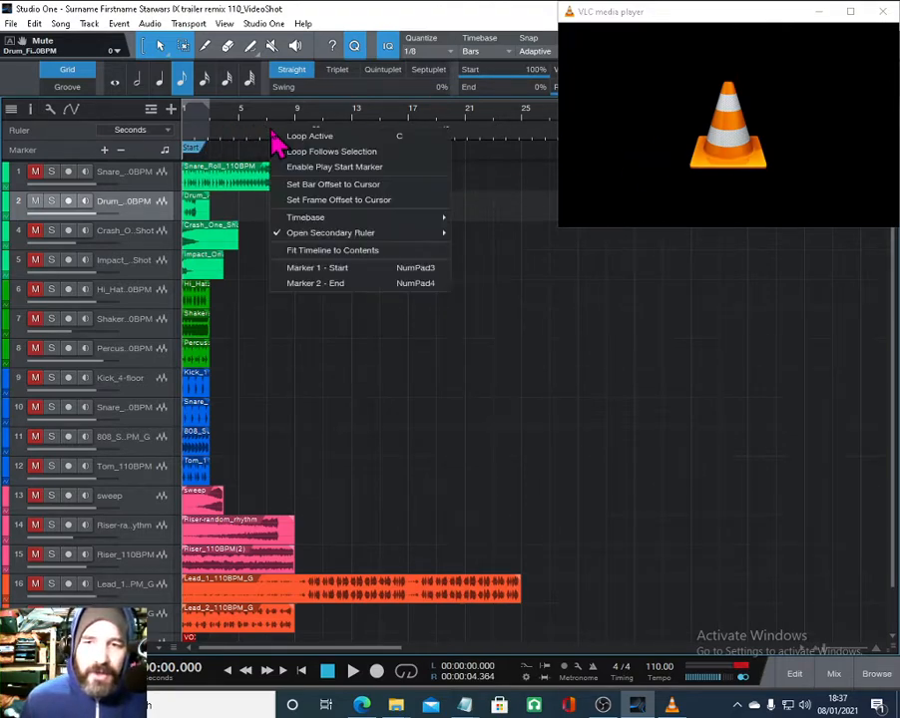
left_click(391, 234)
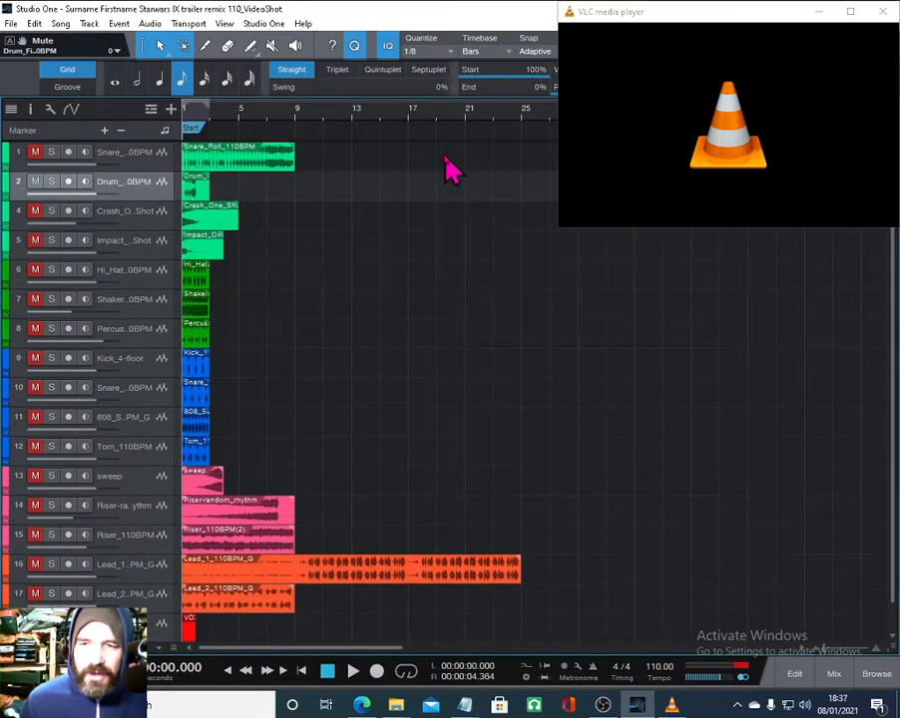
right_click(342, 124)
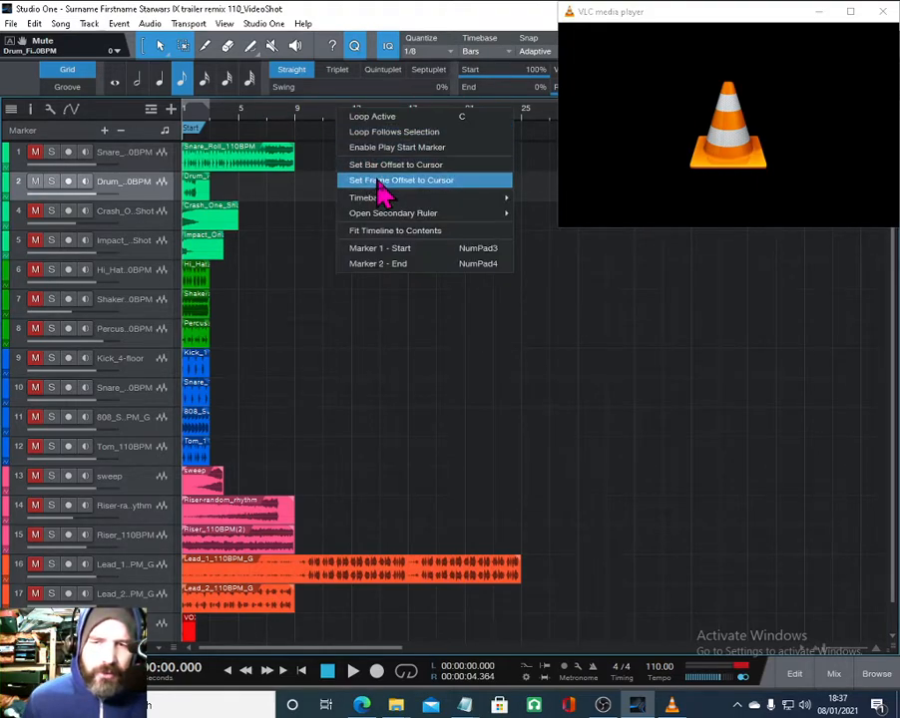
mouse_move(392, 214)
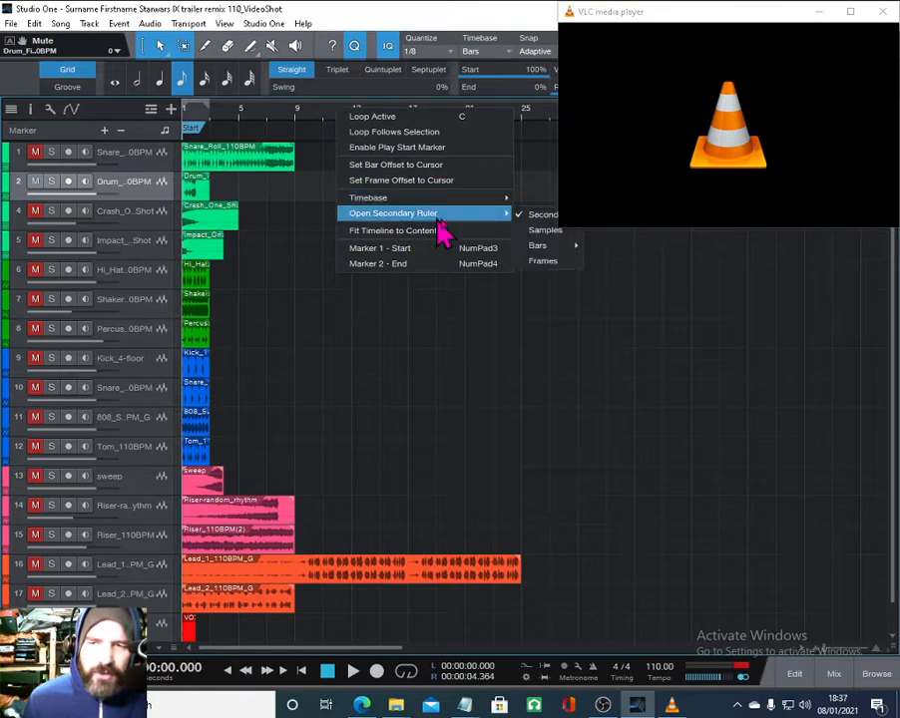
left_click(542, 213)
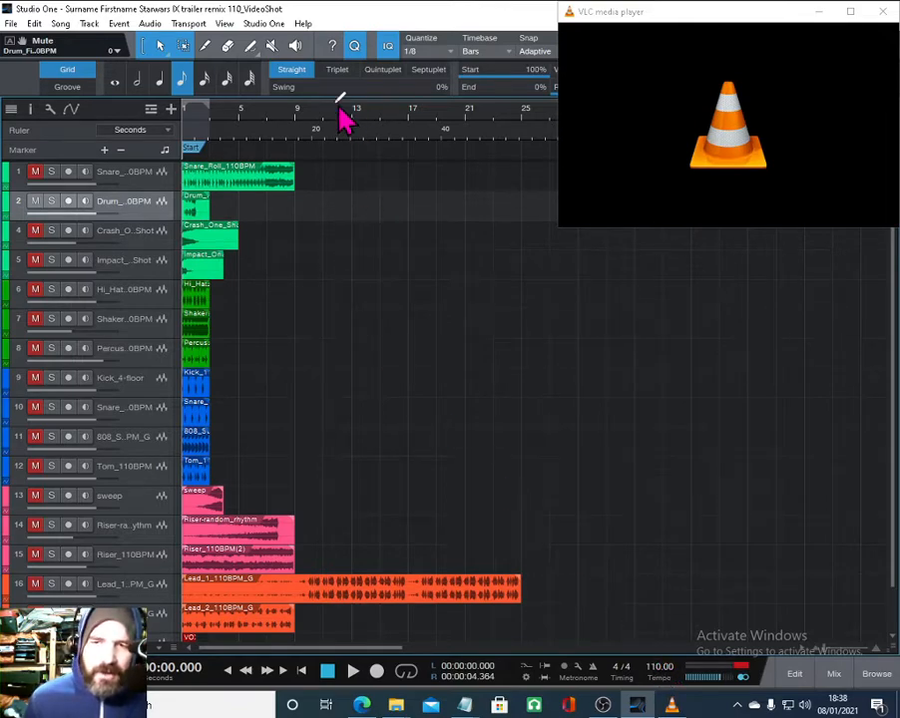
- Start the trailer in the media player and play the song alongside it
left_click_drag(328, 116, 264, 139)
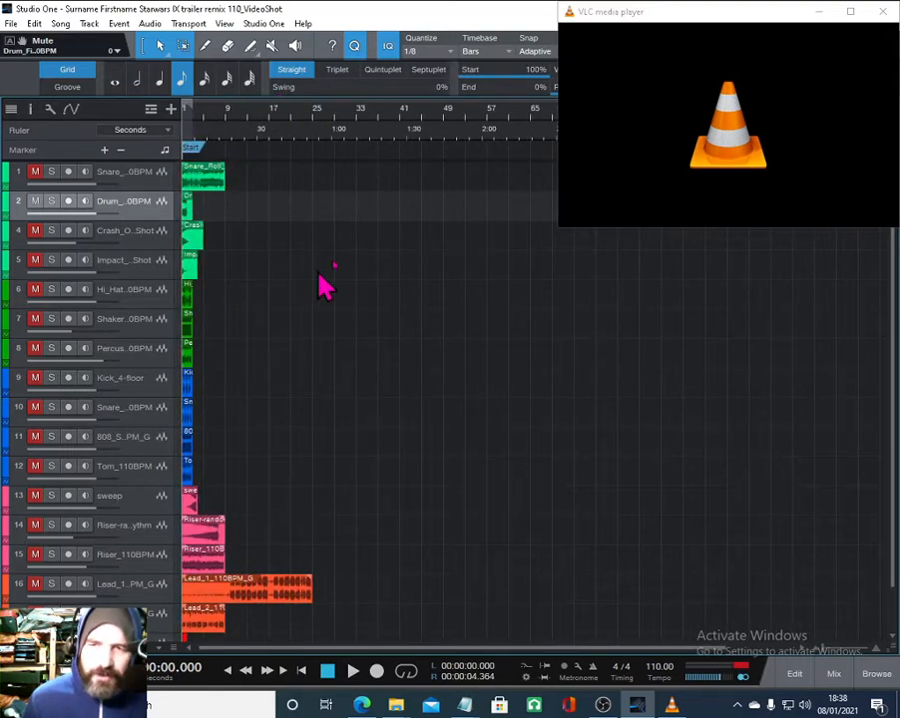
left_click_drag(687, 12, 672, 33)
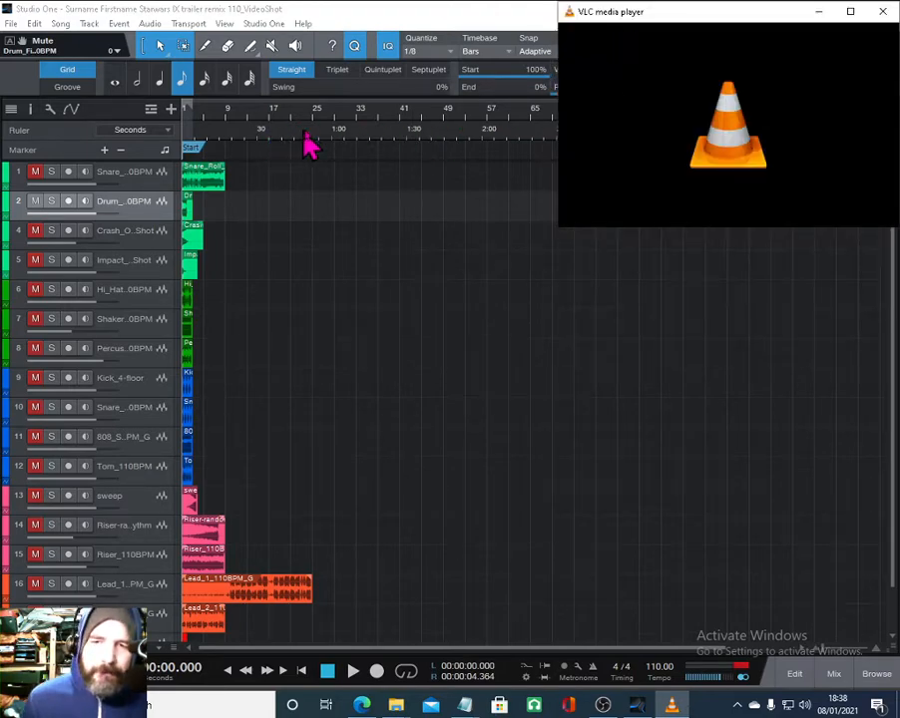
scroll(309, 147, "up", 5)
scroll(351, 145, "down", 5)
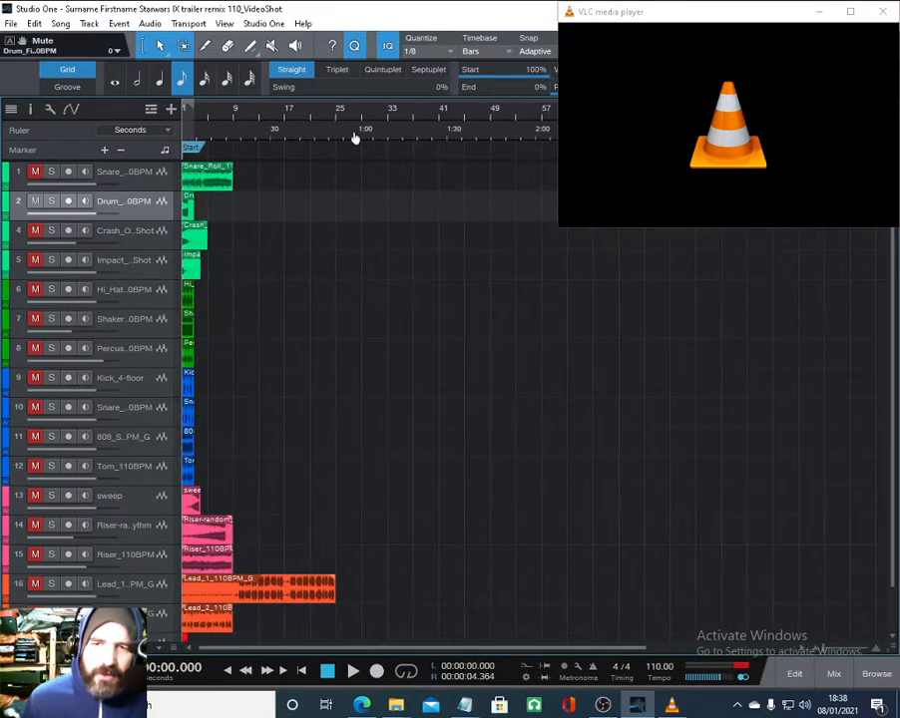
left_click_drag(273, 141, 316, 126)
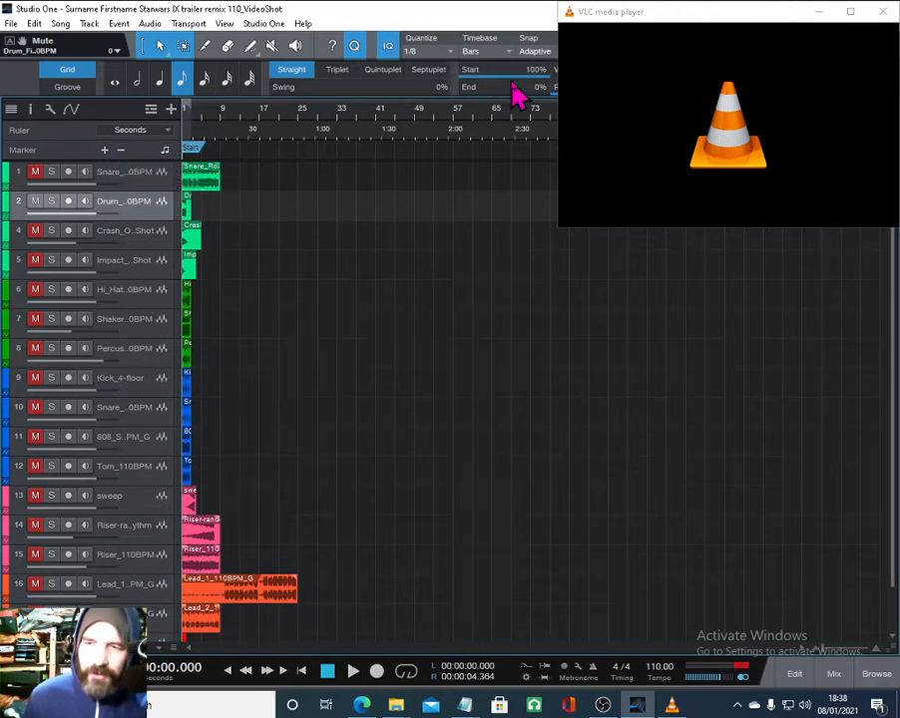
left_click(641, 15)
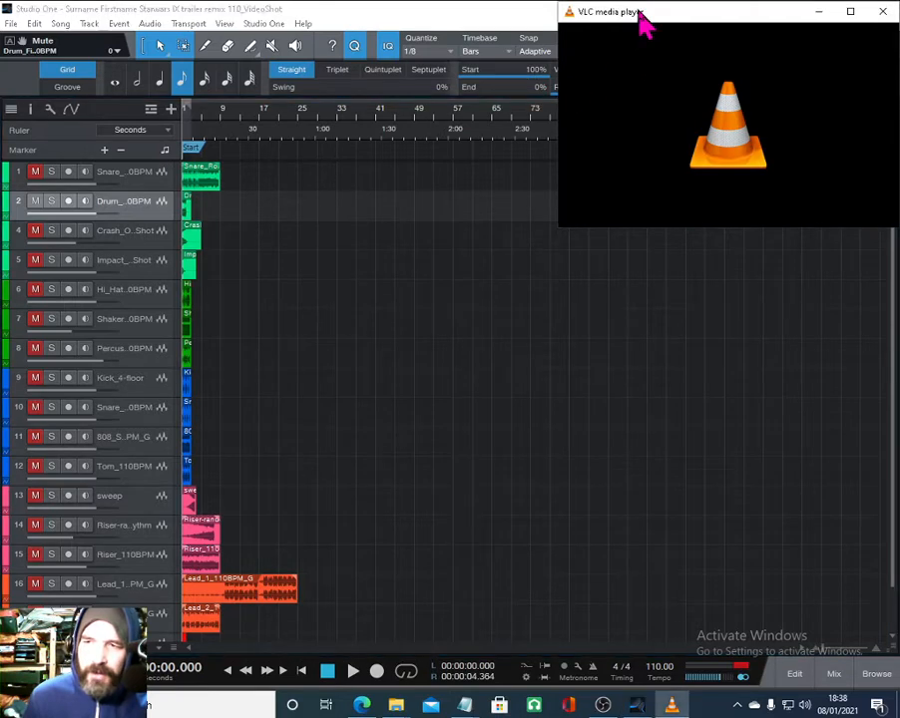
right_click(690, 139)
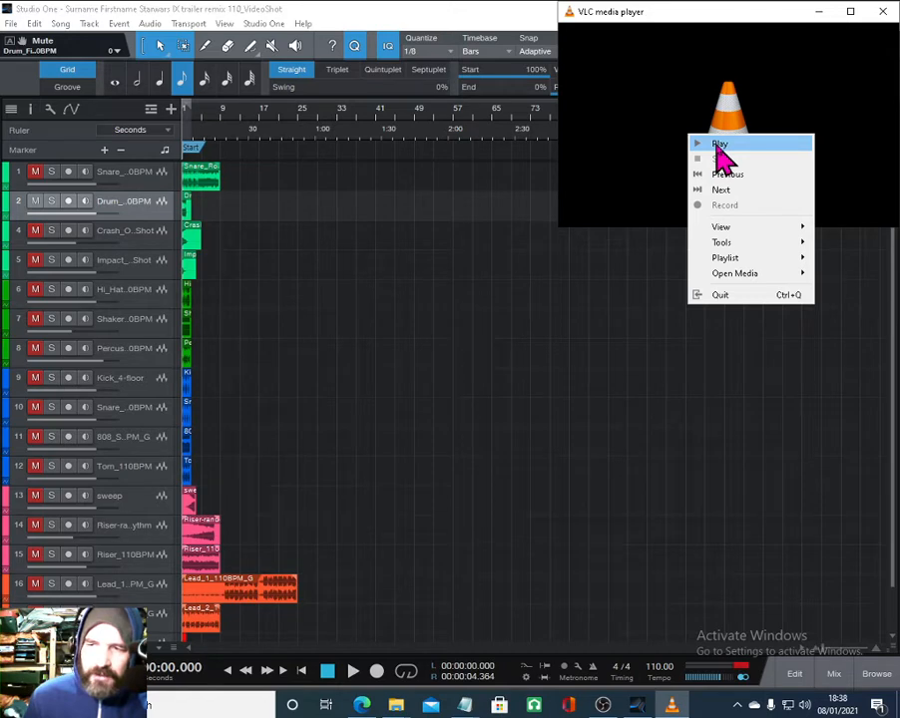
left_click(717, 144)
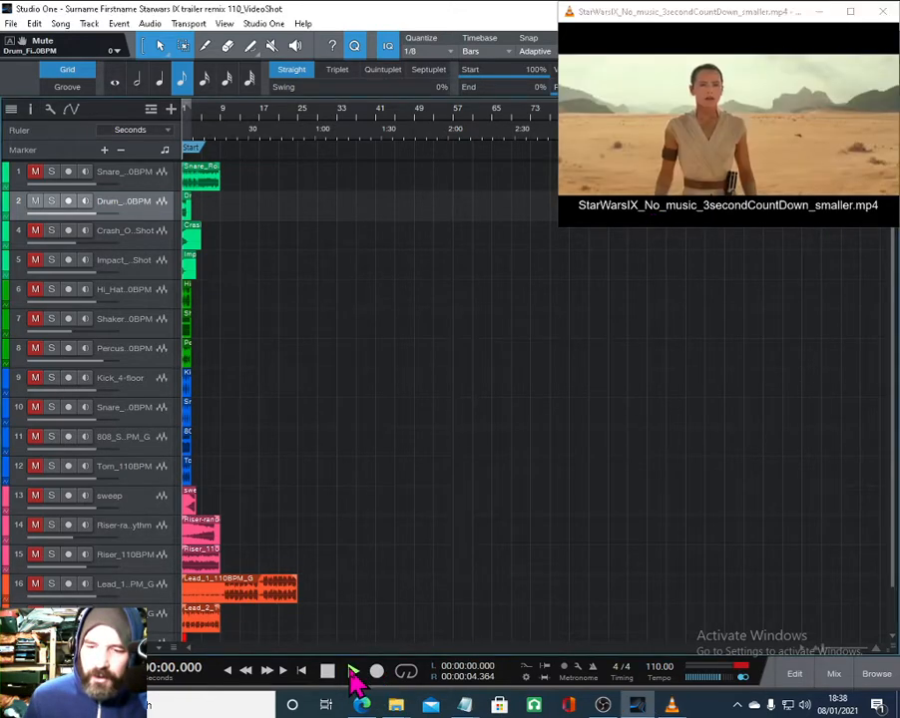
left_click(352, 672)
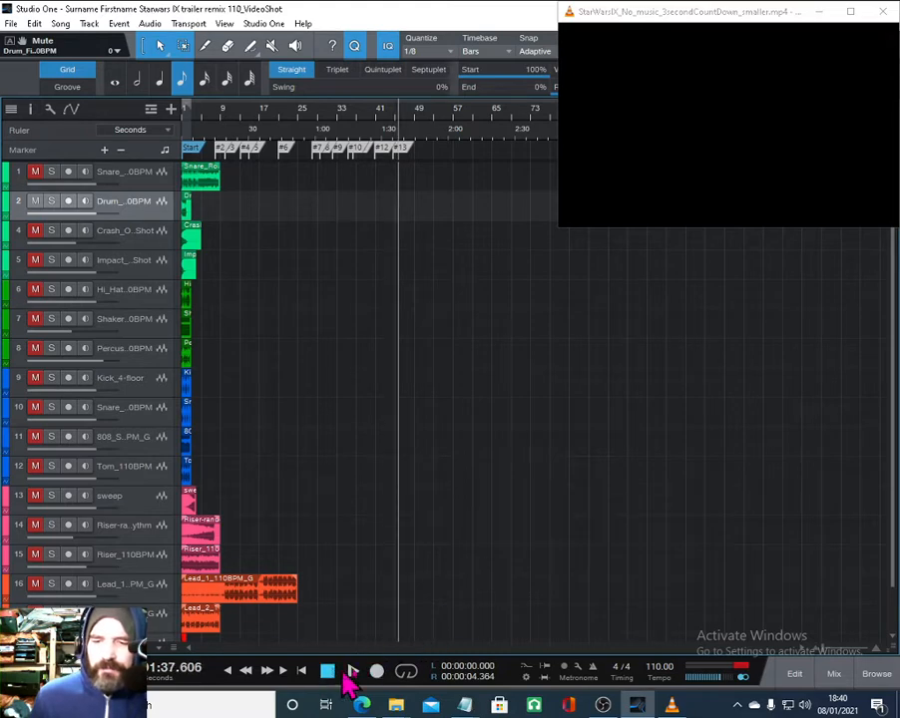
- Rename the last marker on the timeline as blank
double_click(404, 153)
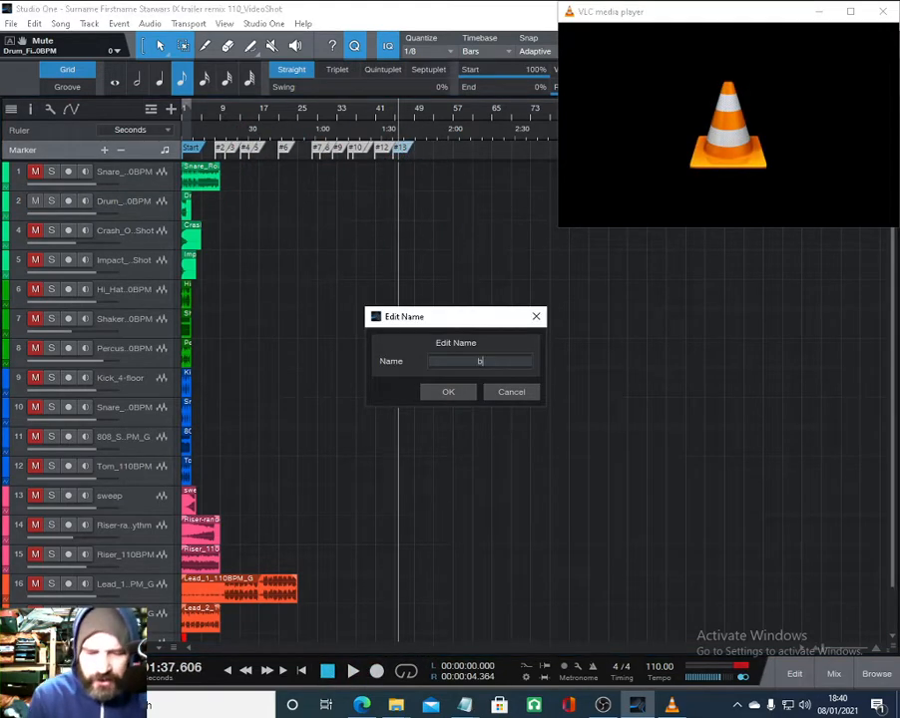
type("blank")
key("Return")
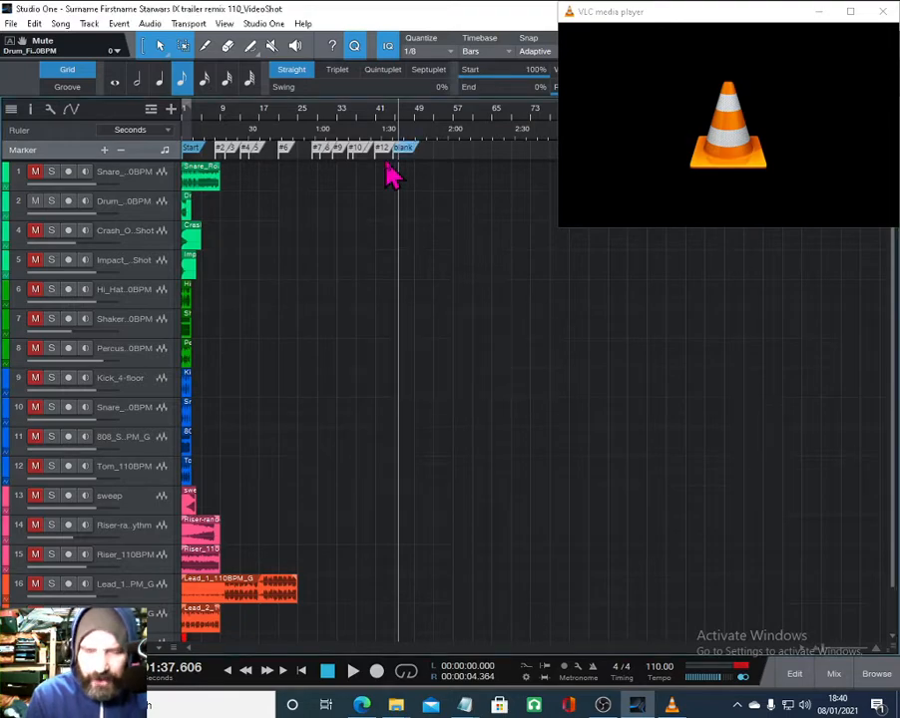
- Rename the marker after Start, #2, as wide
double_click(222, 150)
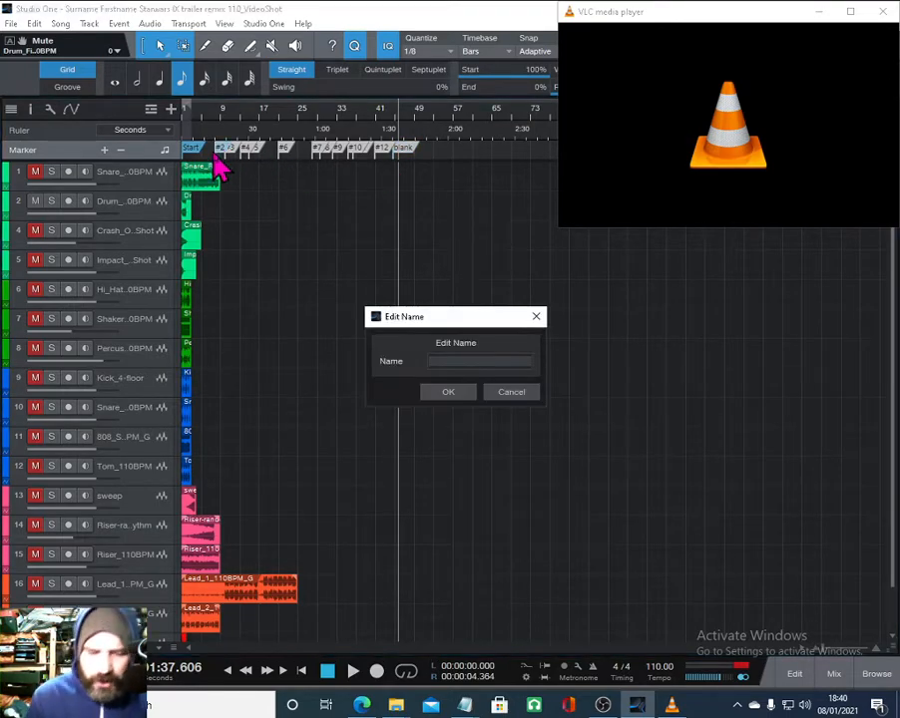
type("wide")
key("Return")
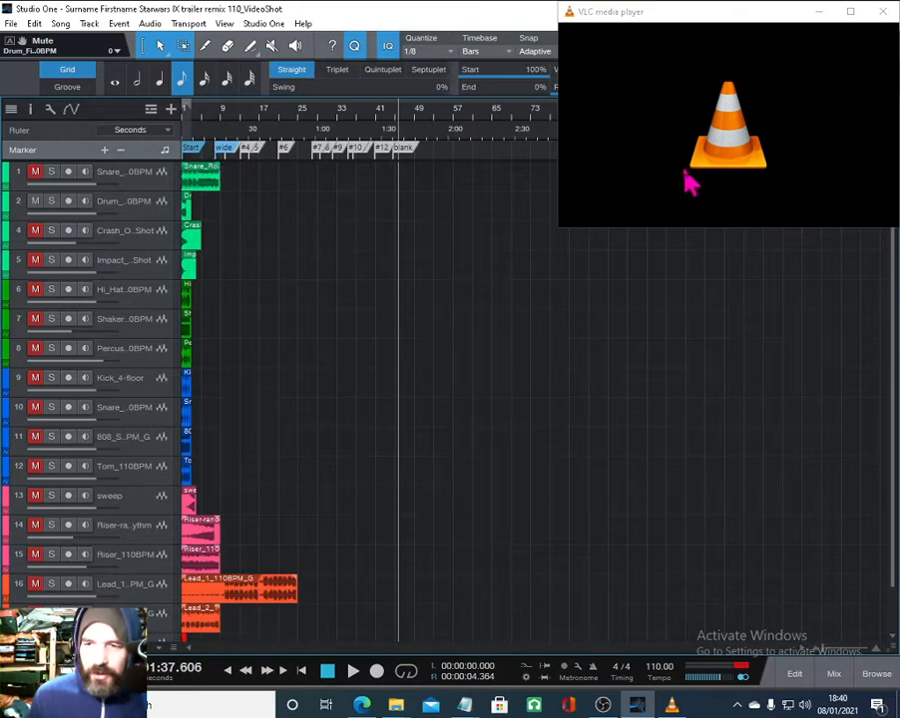
- Move the media player window lower, then start the trailer together with song playback
left_click_drag(241, 117, 315, 140)
mouse_move(607, 30)
left_mouse_down()
mouse_move(620, 99)
mouse_move(606, 214)
mouse_move(589, 229)
left_mouse_up()
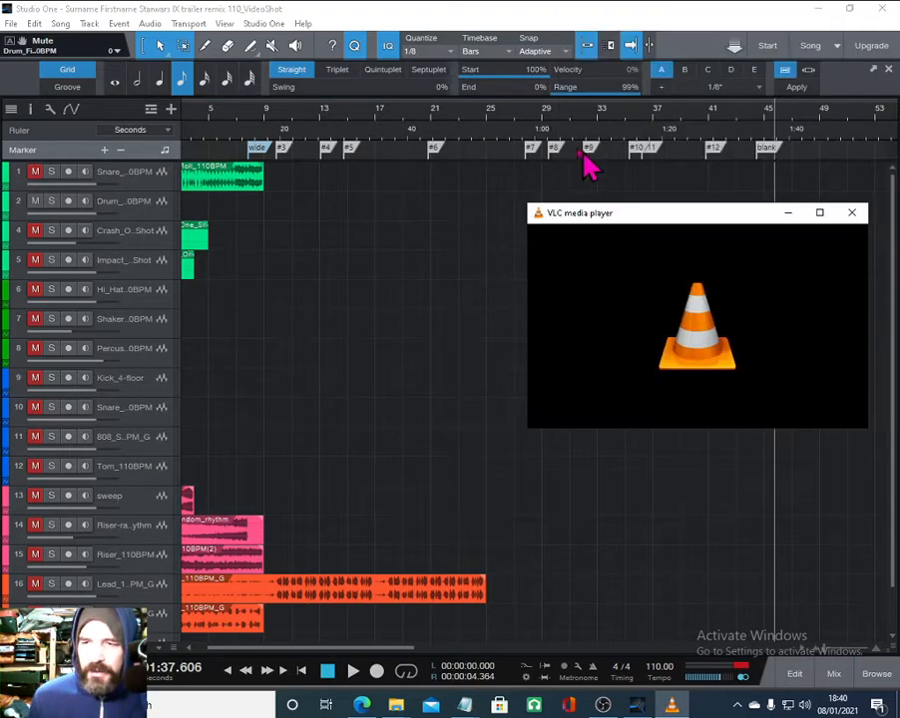
mouse_move(312, 140)
left_mouse_down()
mouse_move(301, 135)
mouse_move(314, 138)
left_mouse_up()
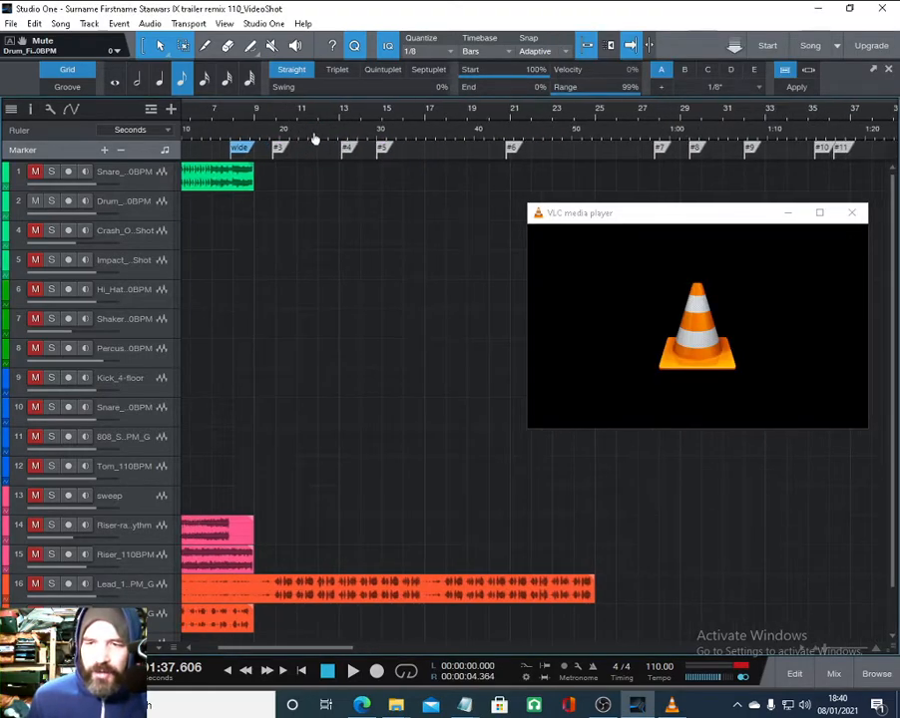
left_click(598, 218)
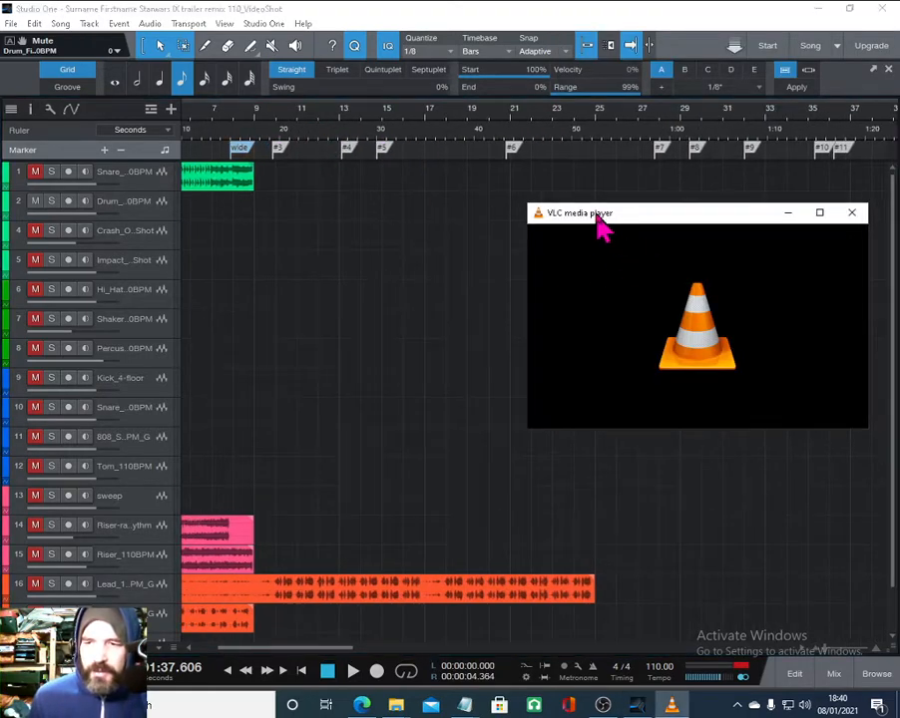
right_click(622, 357)
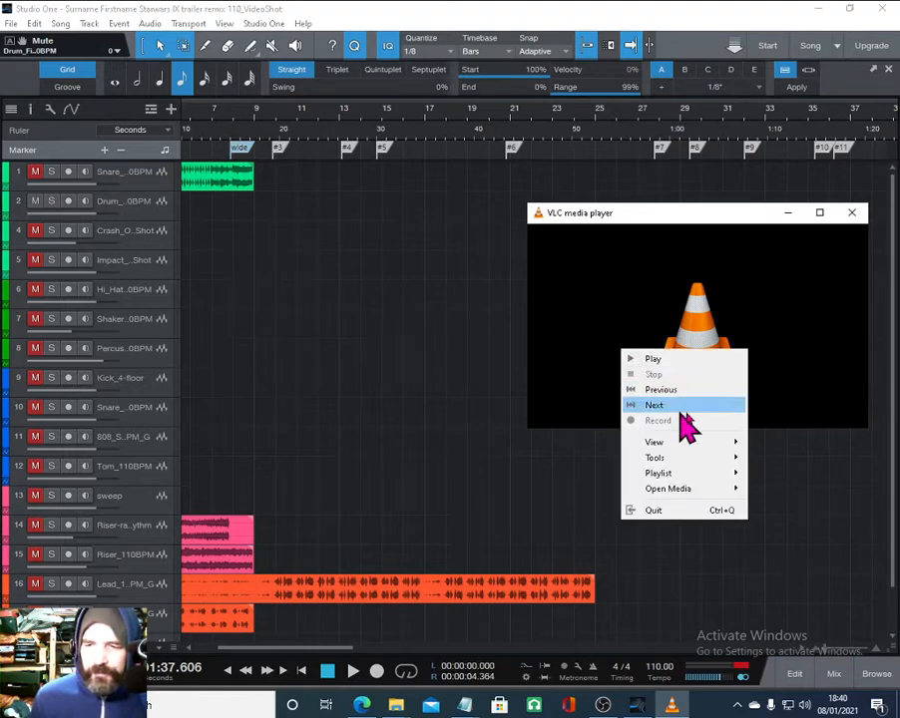
left_click(667, 359)
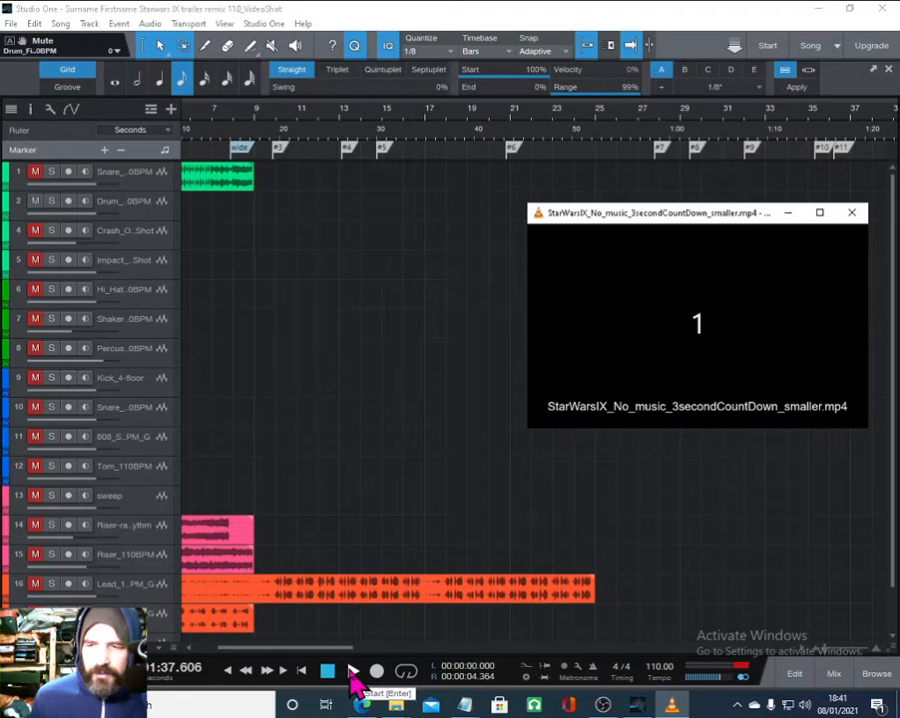
left_click(352, 672)
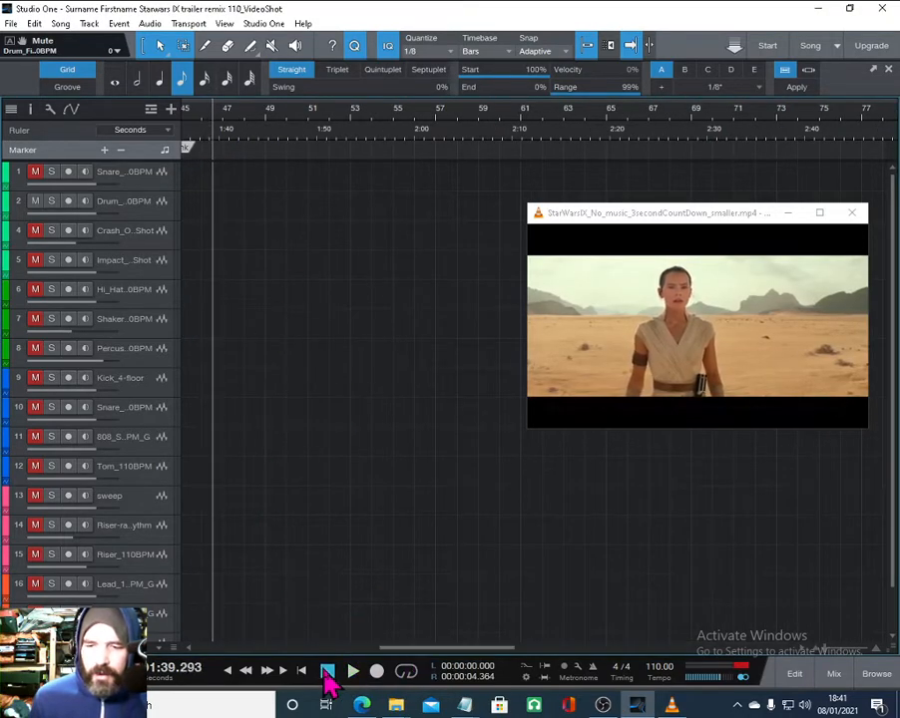
- Return to the song start and rename markers #3 and #4 as tie and Tie
left_click(302, 671)
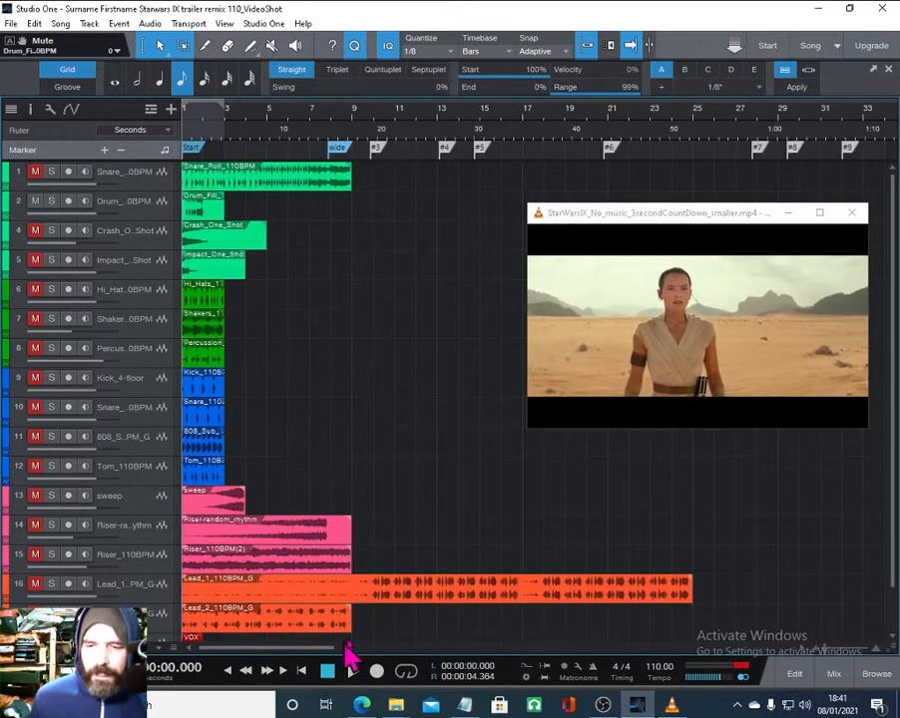
double_click(377, 150)
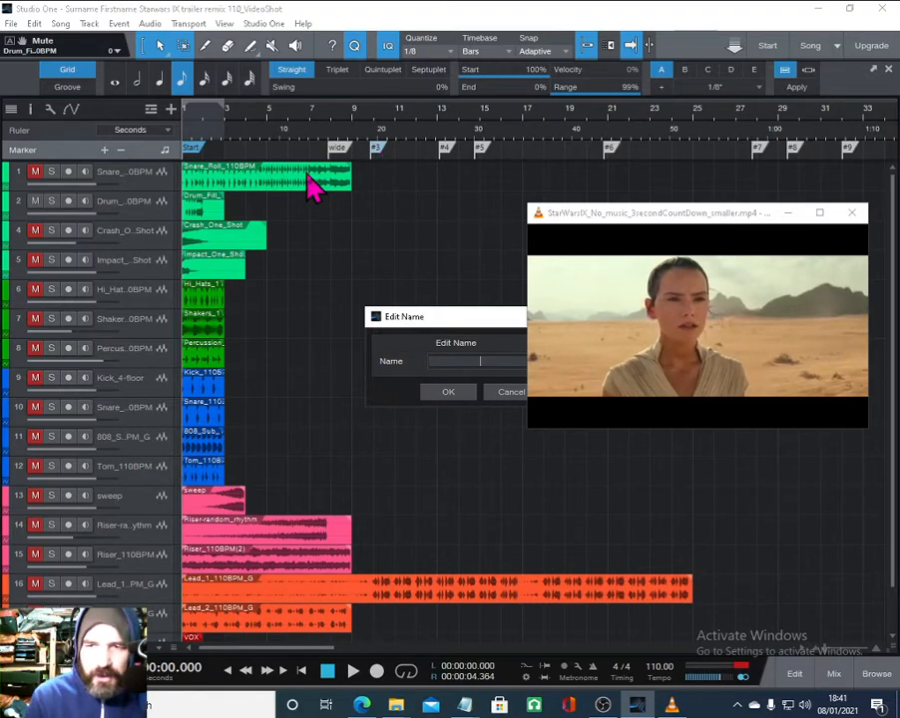
type("tie")
key("Return")
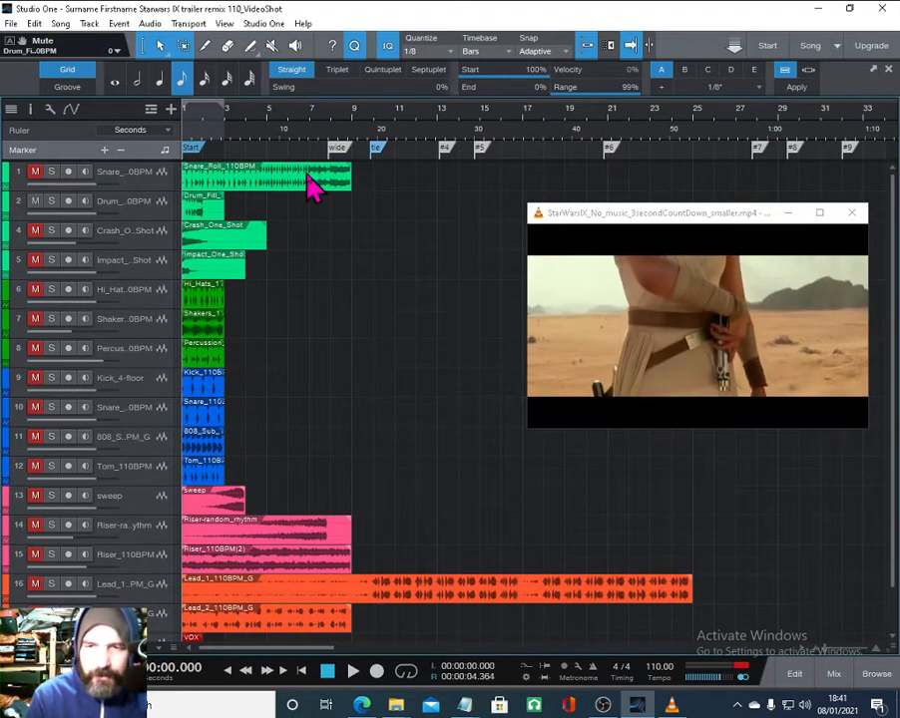
double_click(447, 150)
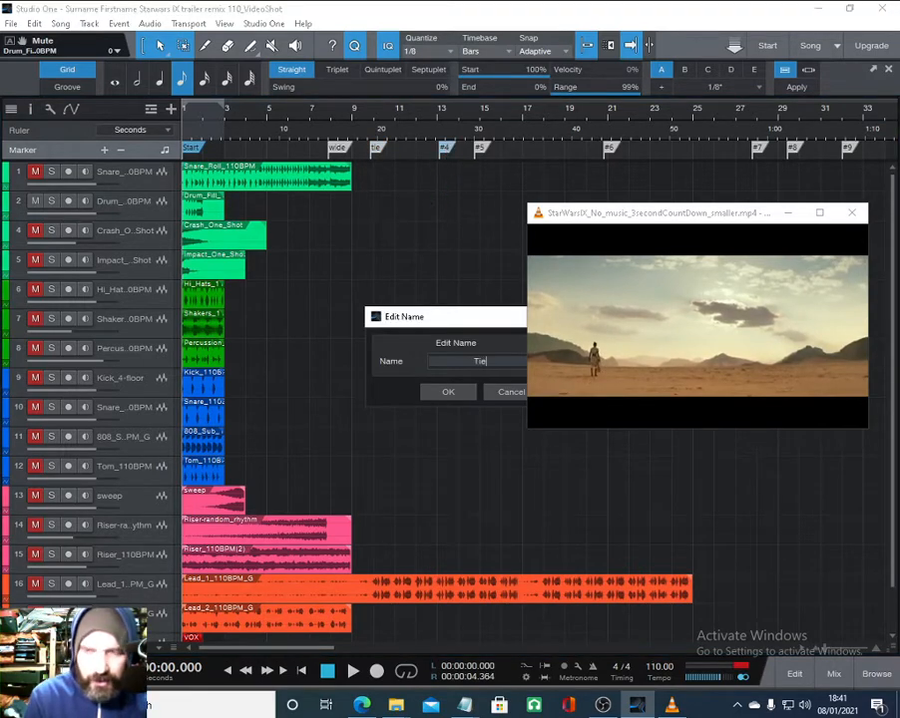
key("Return")
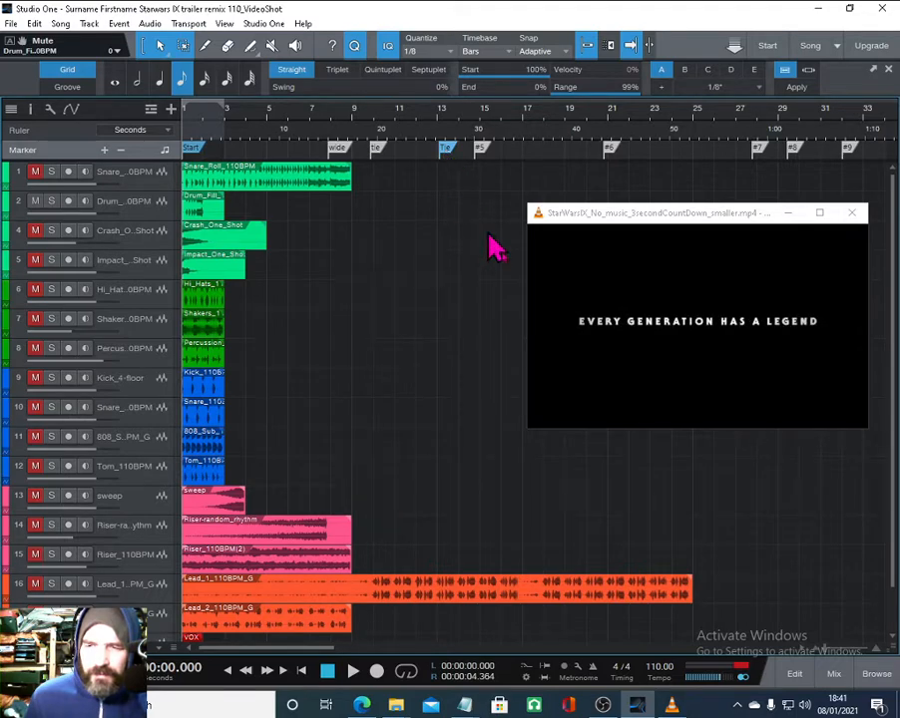
- Stop the trailer playback in the media player
double_click(629, 381)
double_click(634, 381)
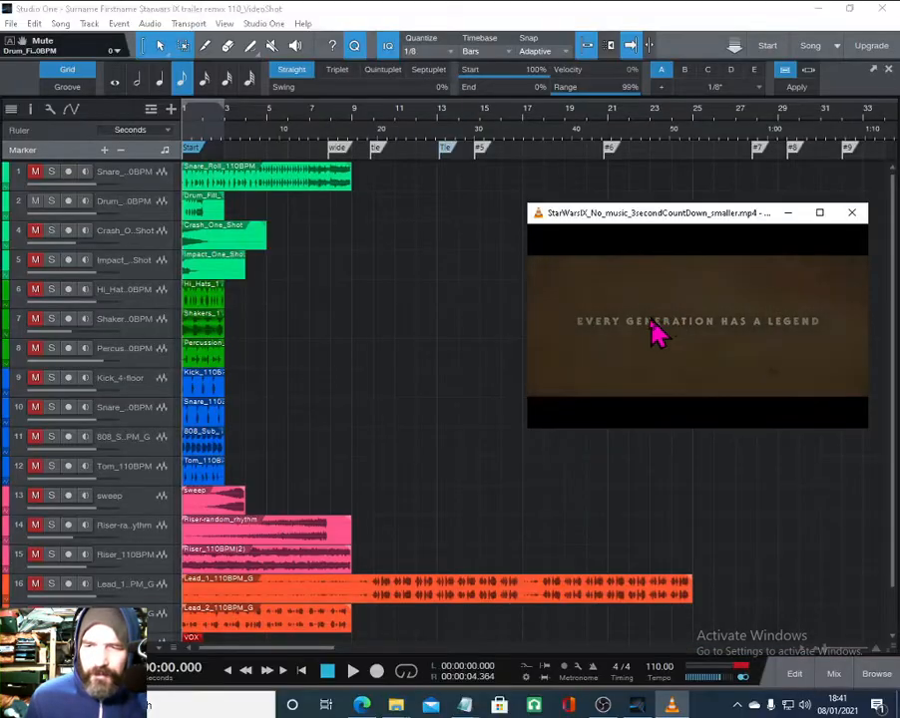
right_click(633, 334)
left_click(668, 356)
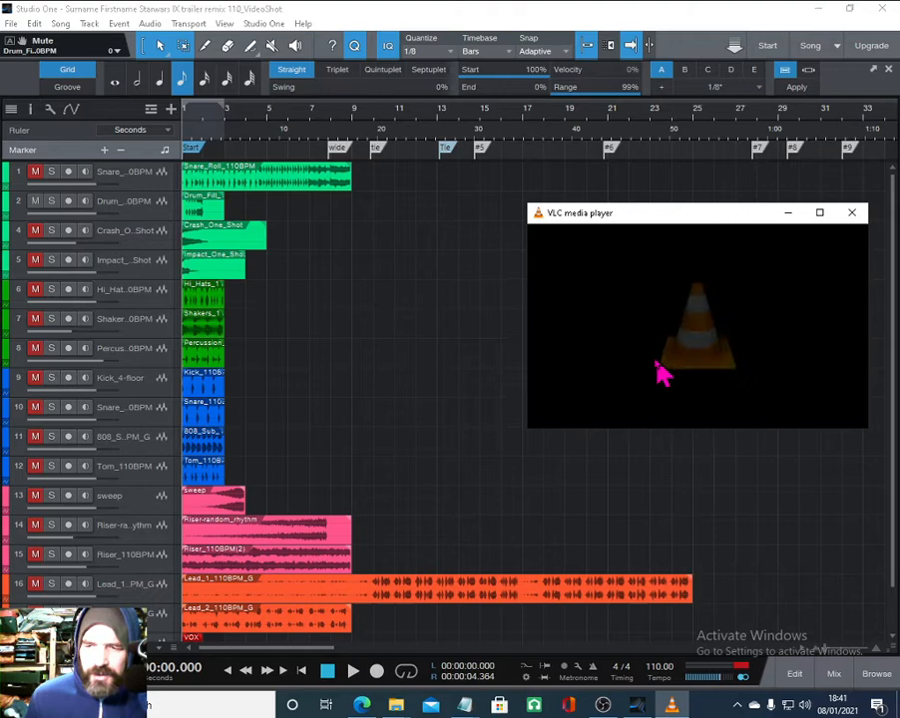
- Start the trailer again in the media player together with song playback
double_click(380, 150)
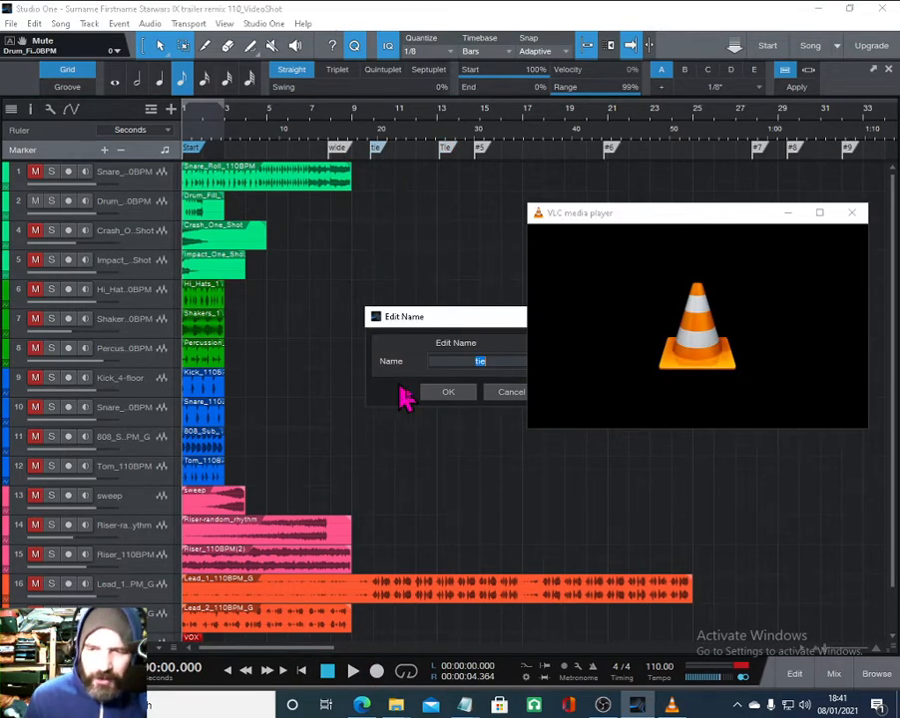
left_click(511, 393)
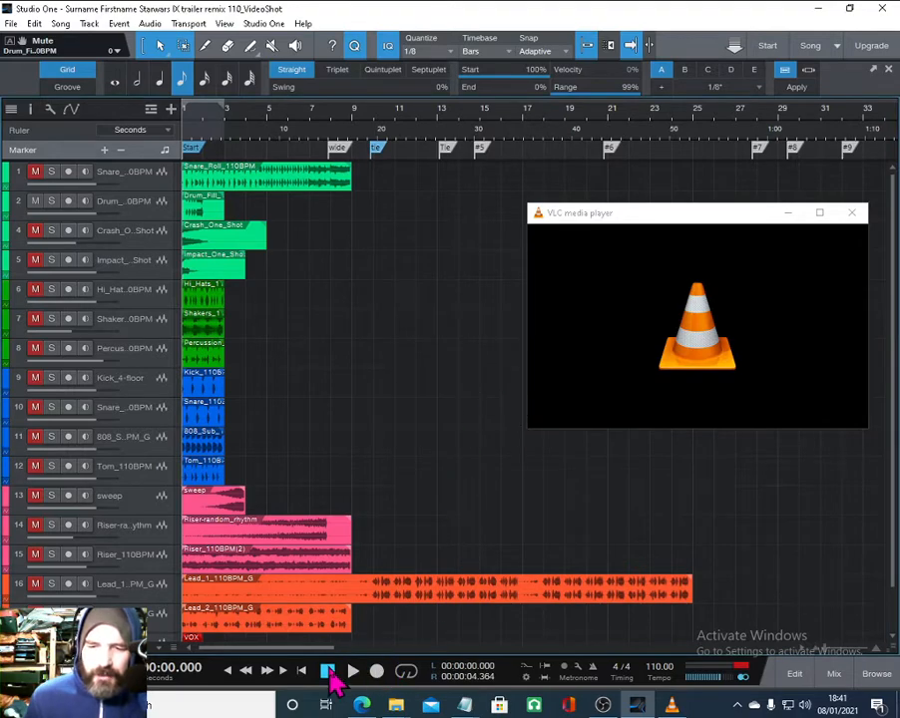
right_click(647, 346)
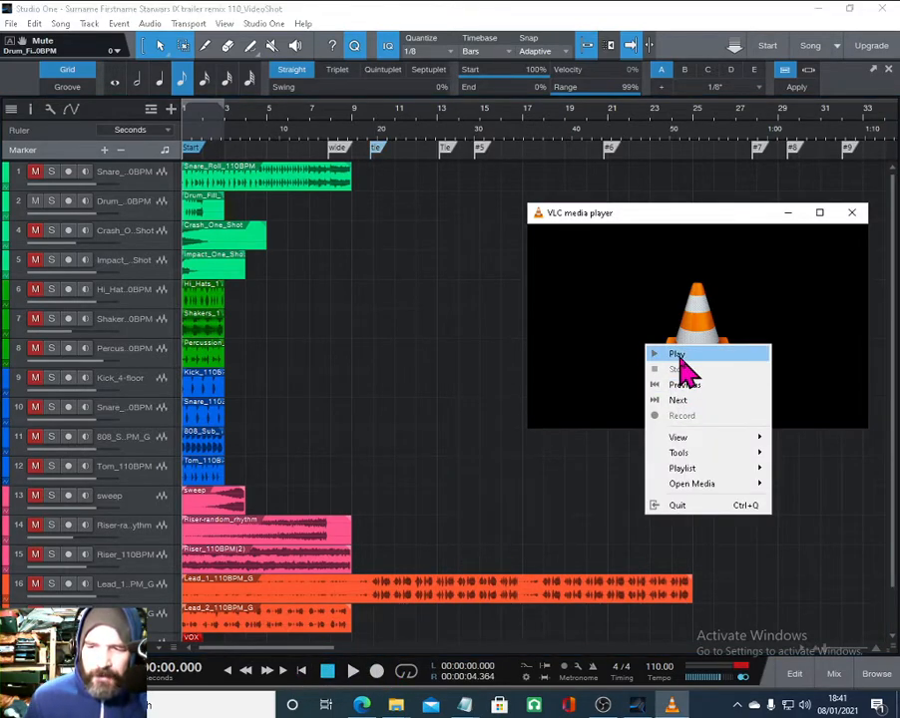
left_click(678, 355)
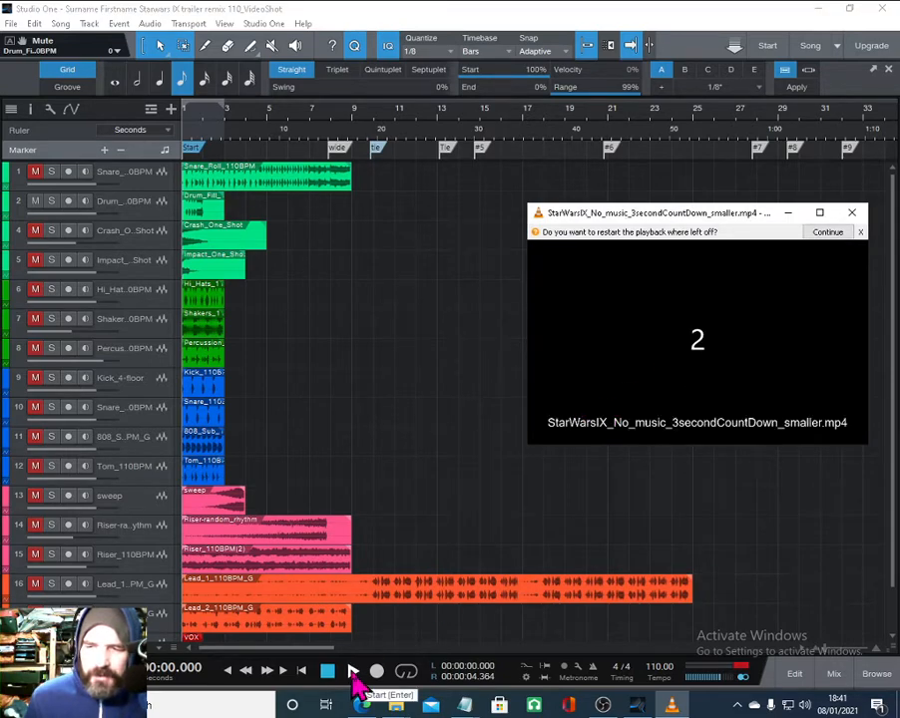
left_click(352, 672)
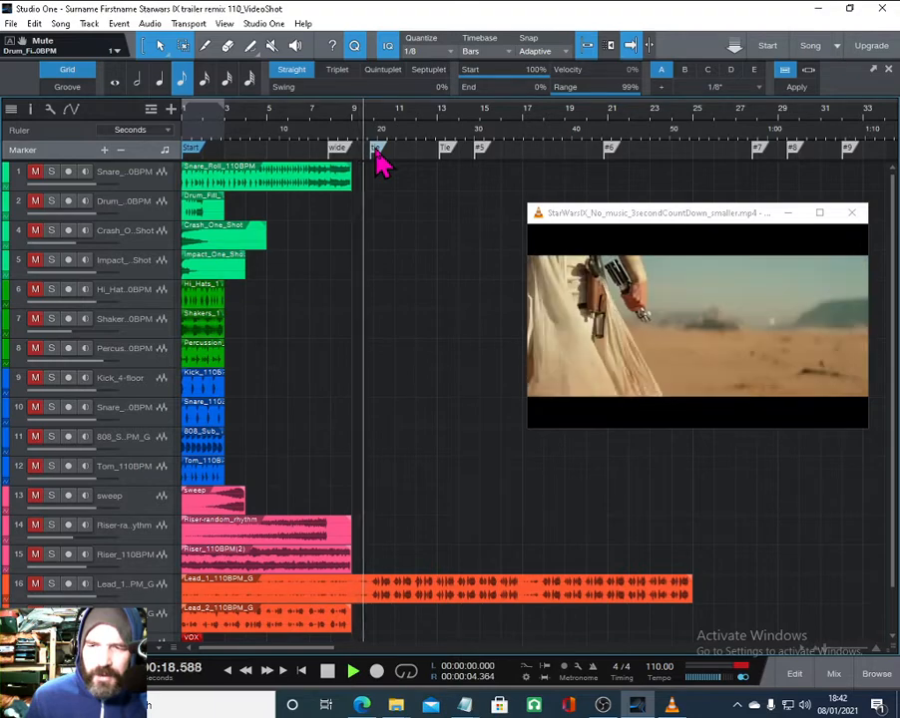
- Rename the marker named Tie as black
double_click(446, 150)
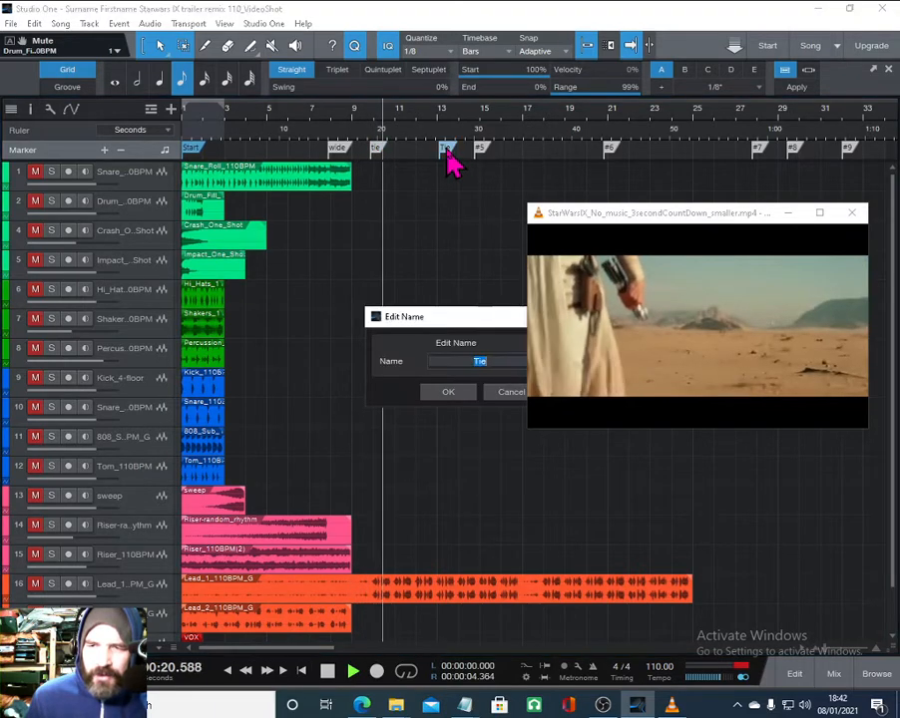
type("black")
key("Return")
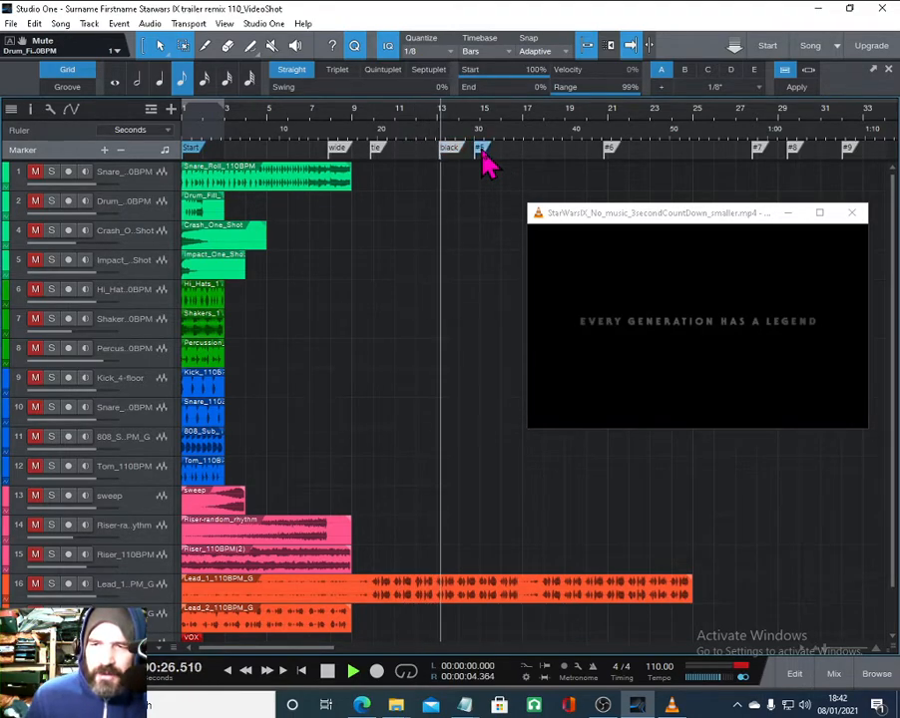
- Rename the next marker, #5, as sand
double_click(481, 151)
type("sand")
key("Return")
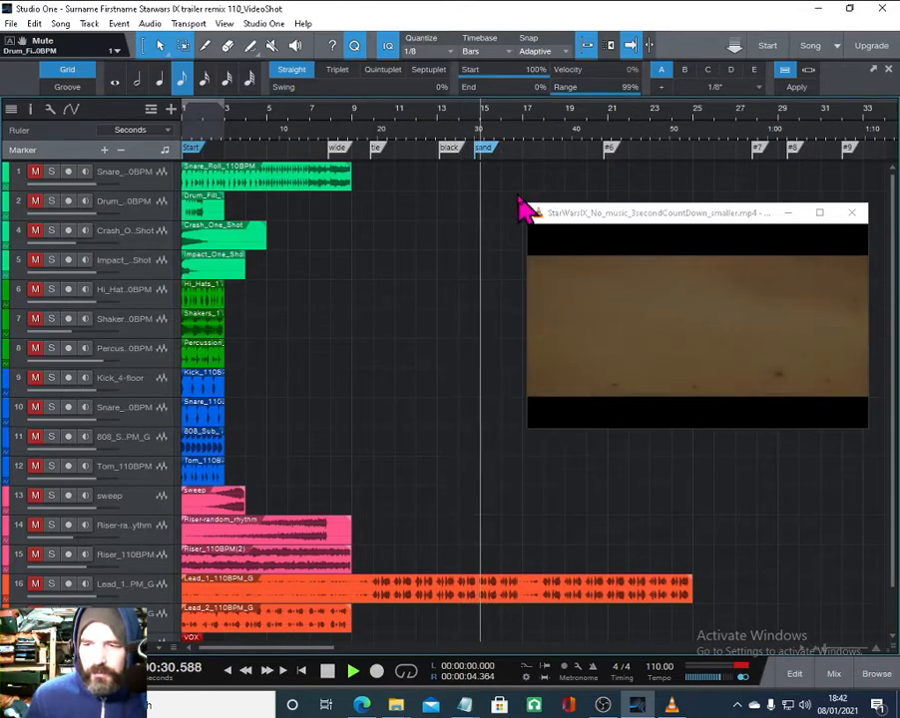
- Rename marker #6 as TIE
double_click(611, 150)
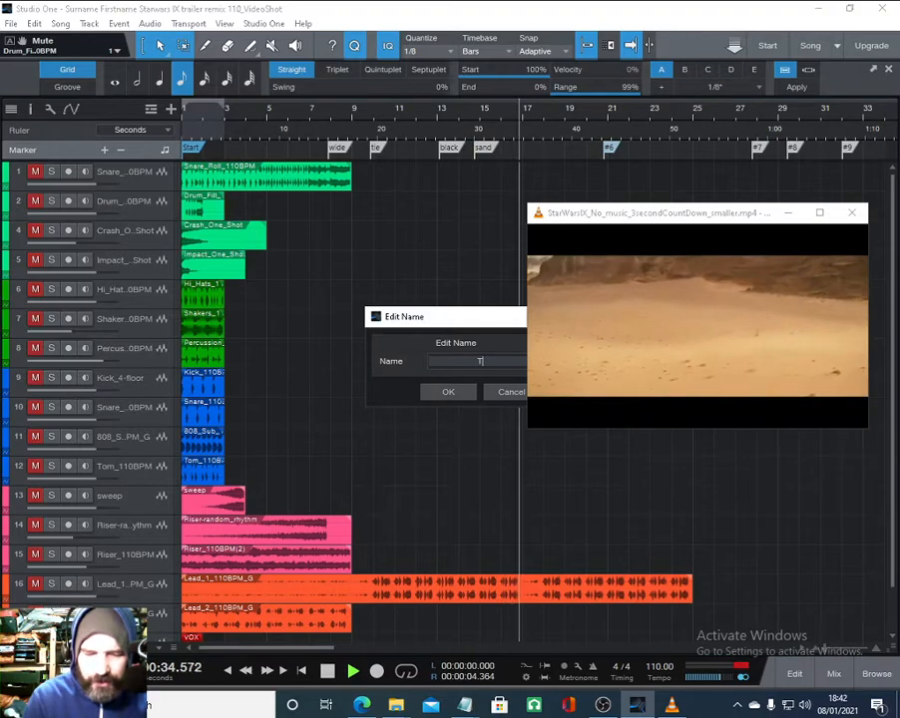
type("TIE")
key("Return")
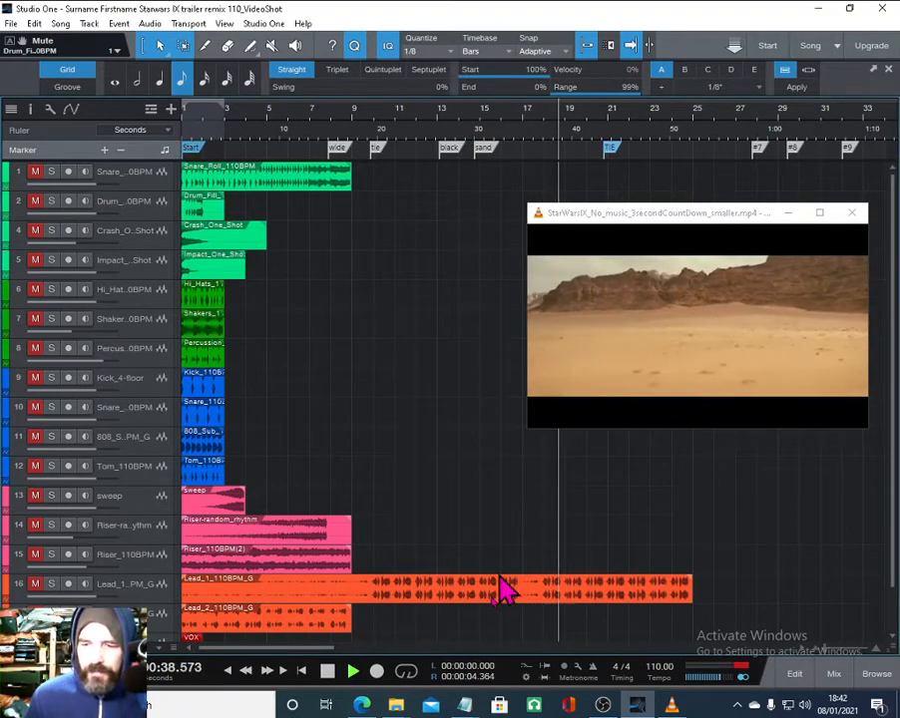
- Rename marker #7 as Jump
mouse_move(301, 650)
left_mouse_down()
mouse_move(352, 651)
mouse_move(367, 598)
left_mouse_up()
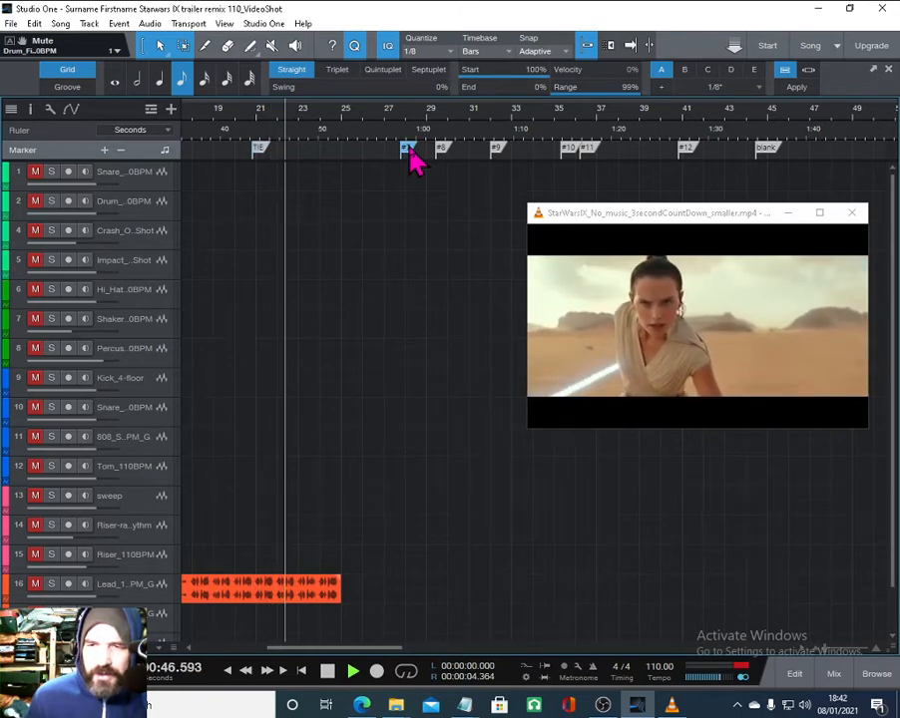
double_click(409, 151)
type("Jump")
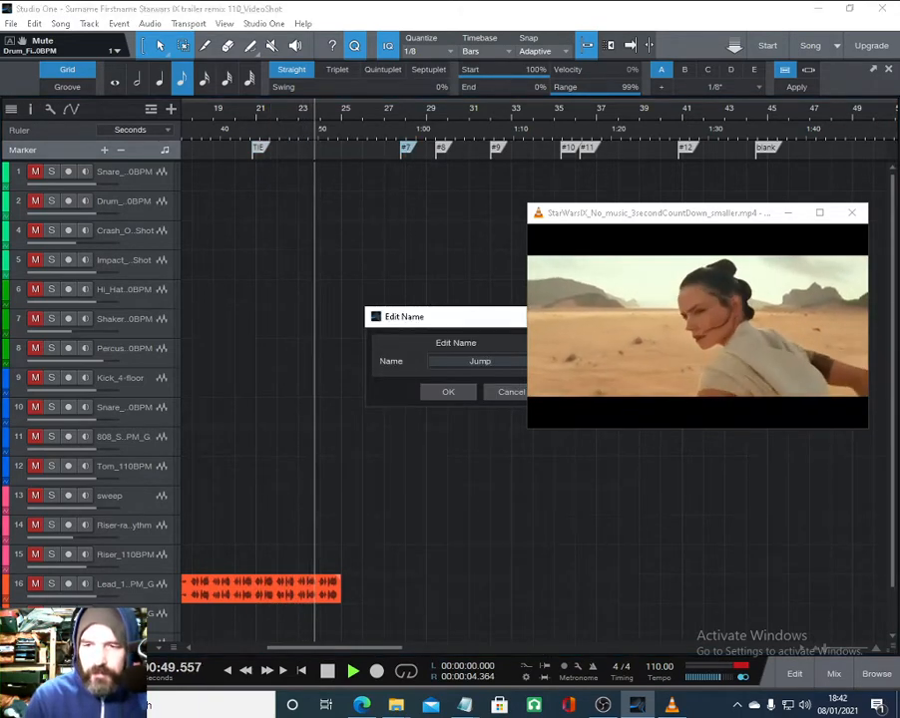
key("Return")
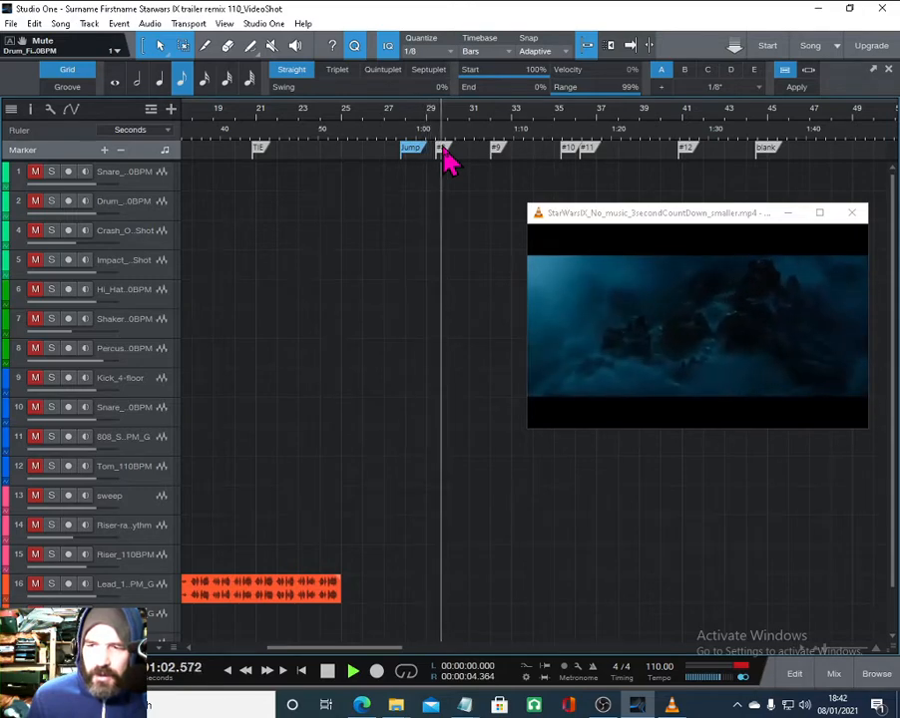
- Rename marker #8 as ship
double_click(443, 152)
type("sh")
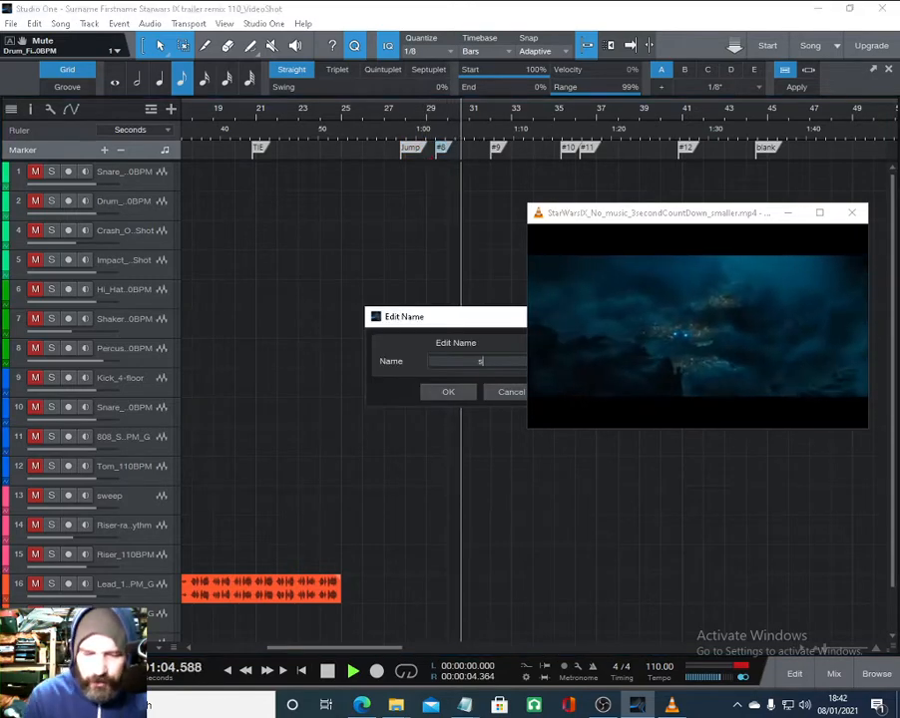
type("ip")
key("Return")
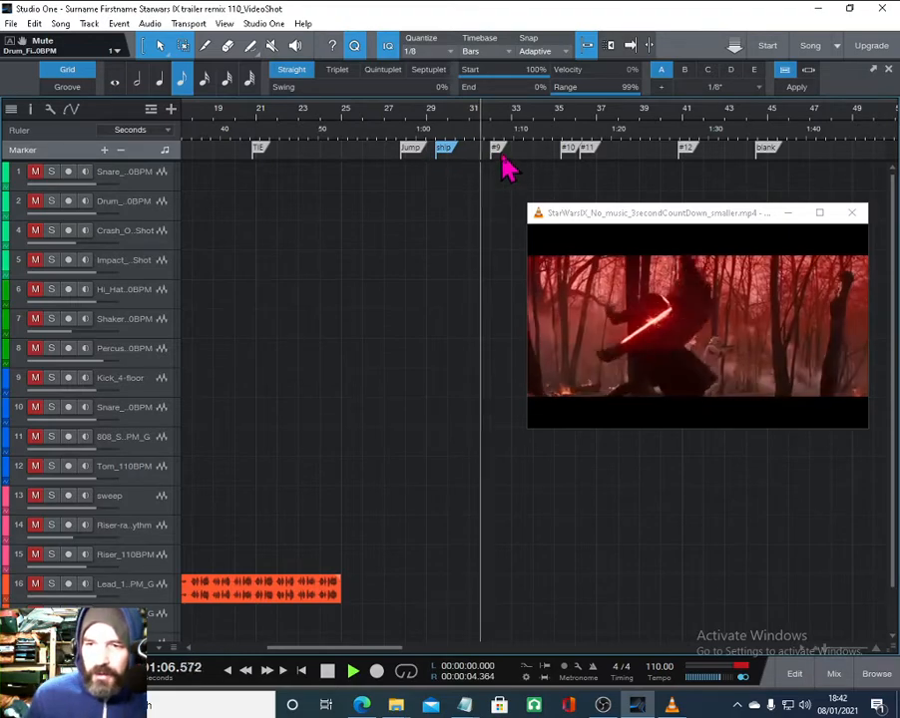
- Rename marker #9 as mask
double_click(498, 152)
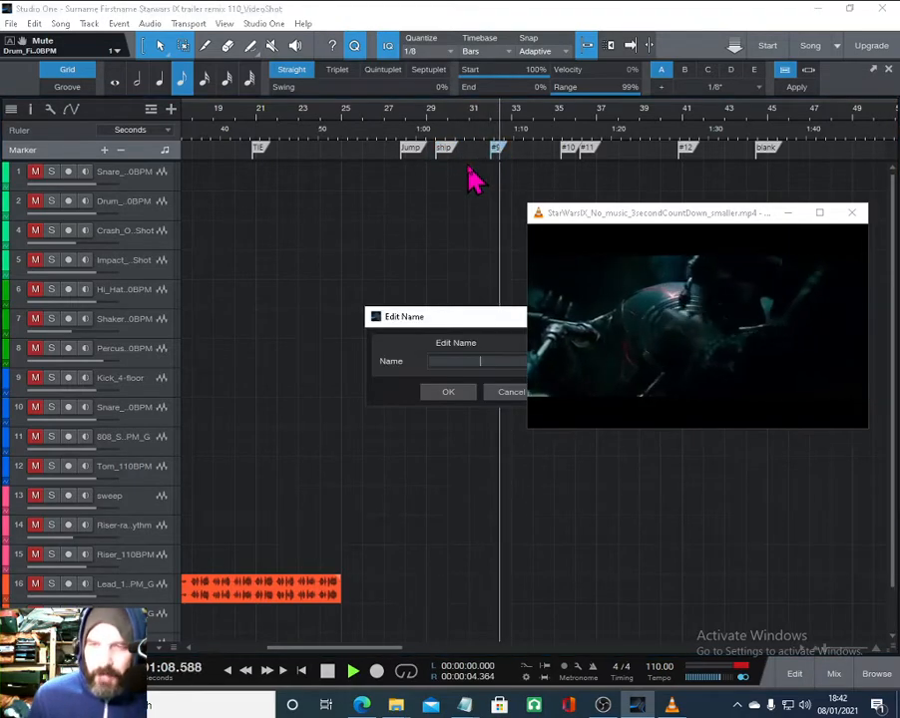
type("mask")
key("Return")
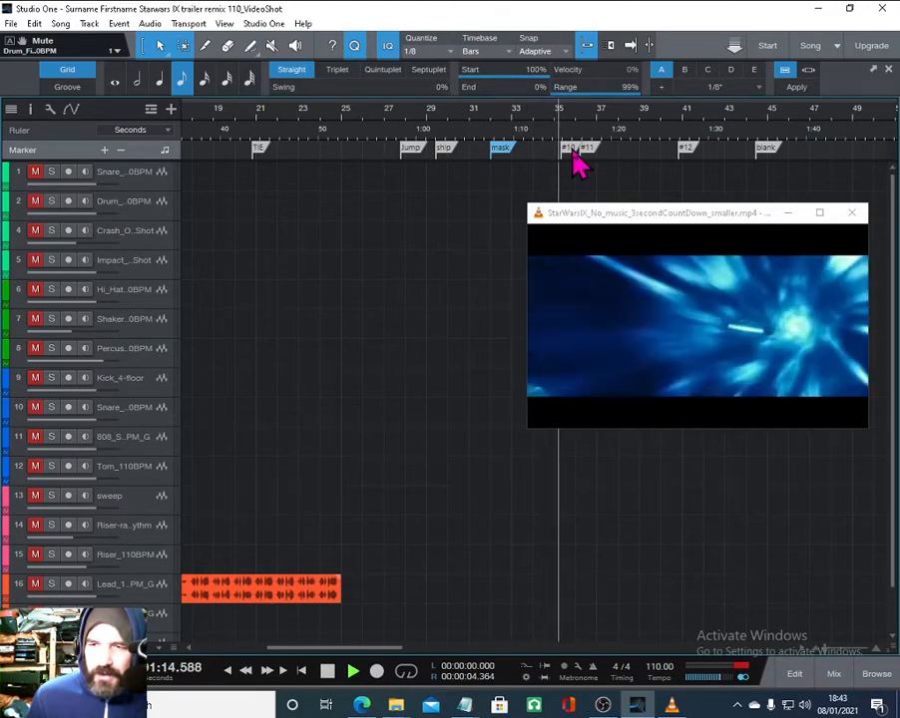
- Rename marker #10 as jump
double_click(571, 153)
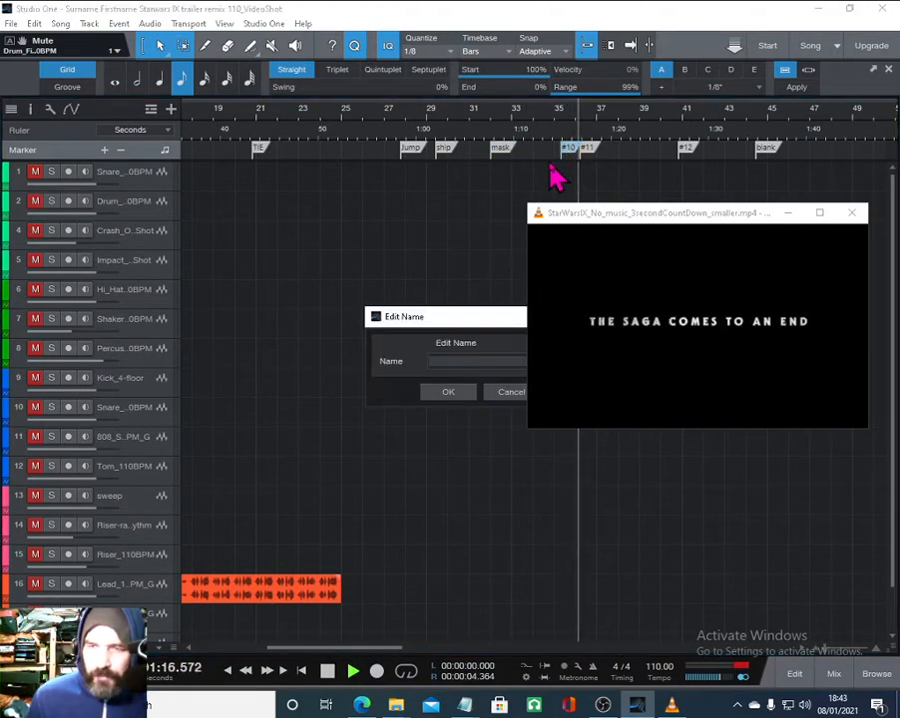
type("jump")
key("Return")
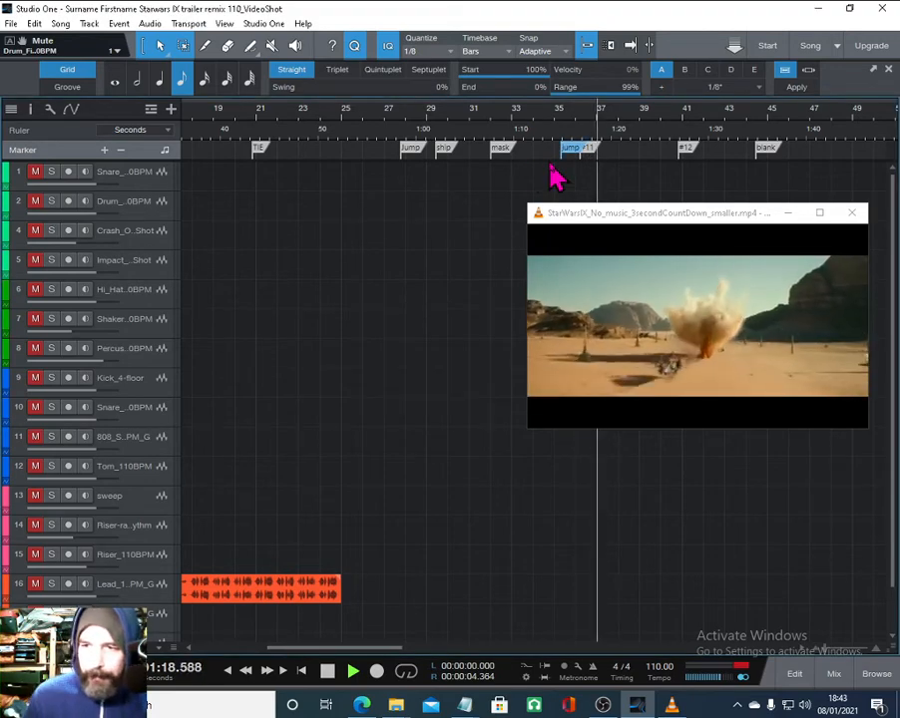
- Rename marker #11 as cut
double_click(592, 152)
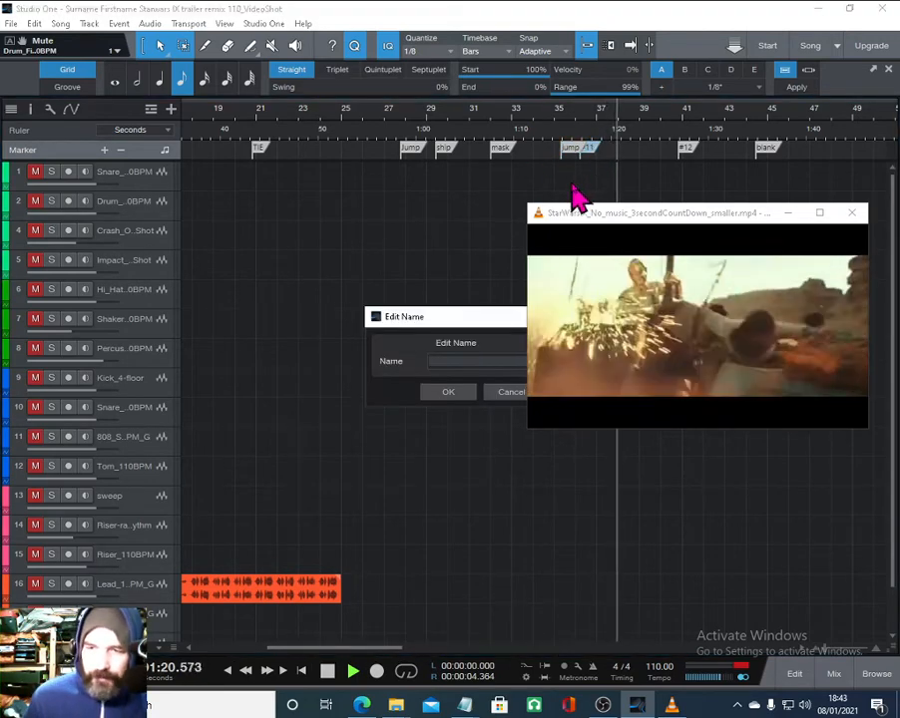
type("cut")
key("Return")
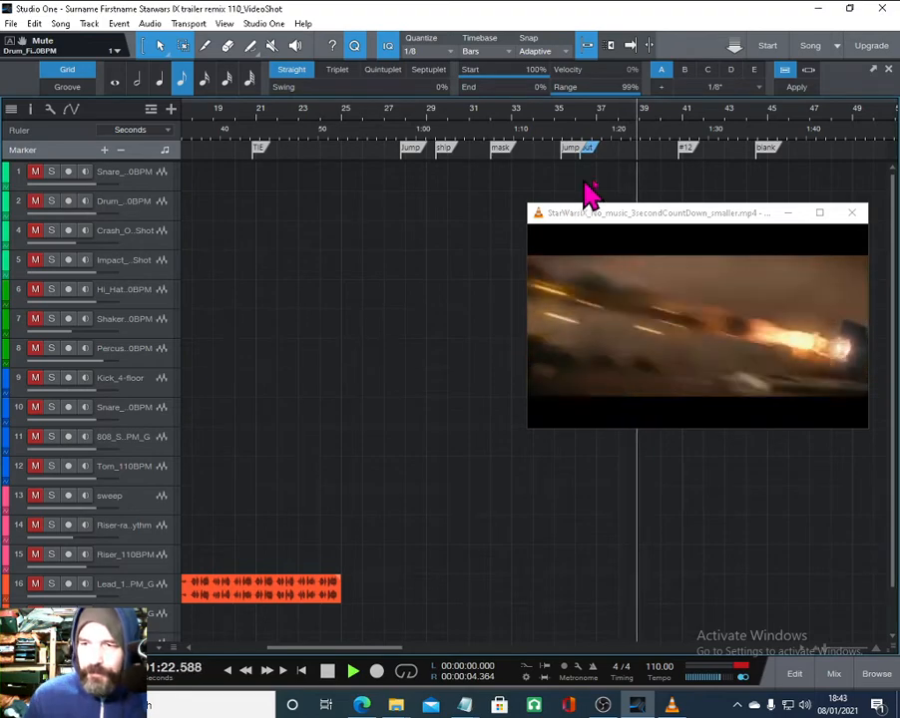
- Rename marker #12 as hill
double_click(689, 152)
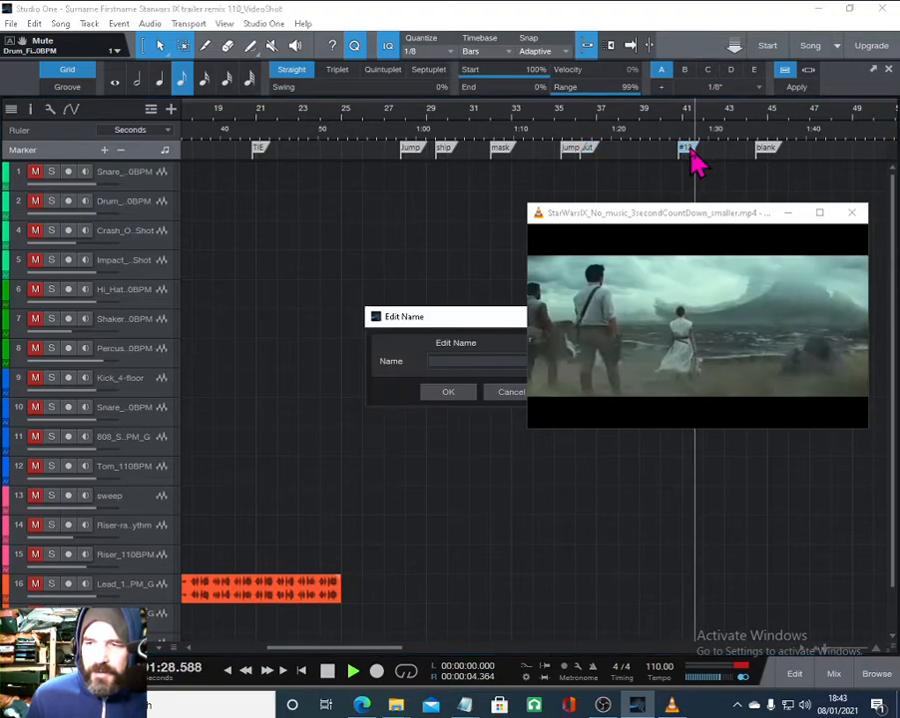
type("h")
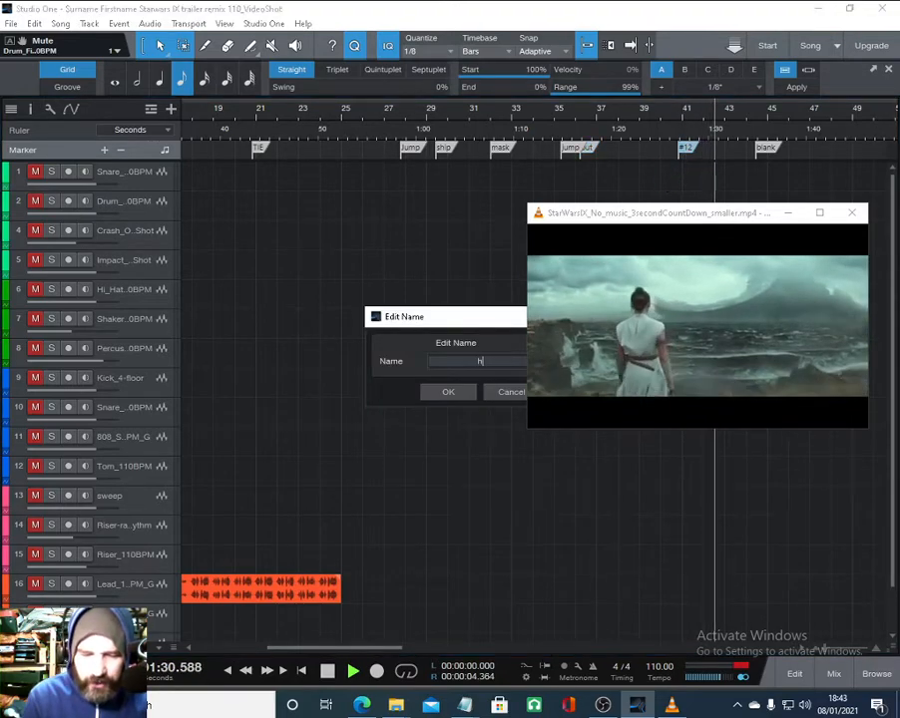
type("ill")
key("Return")
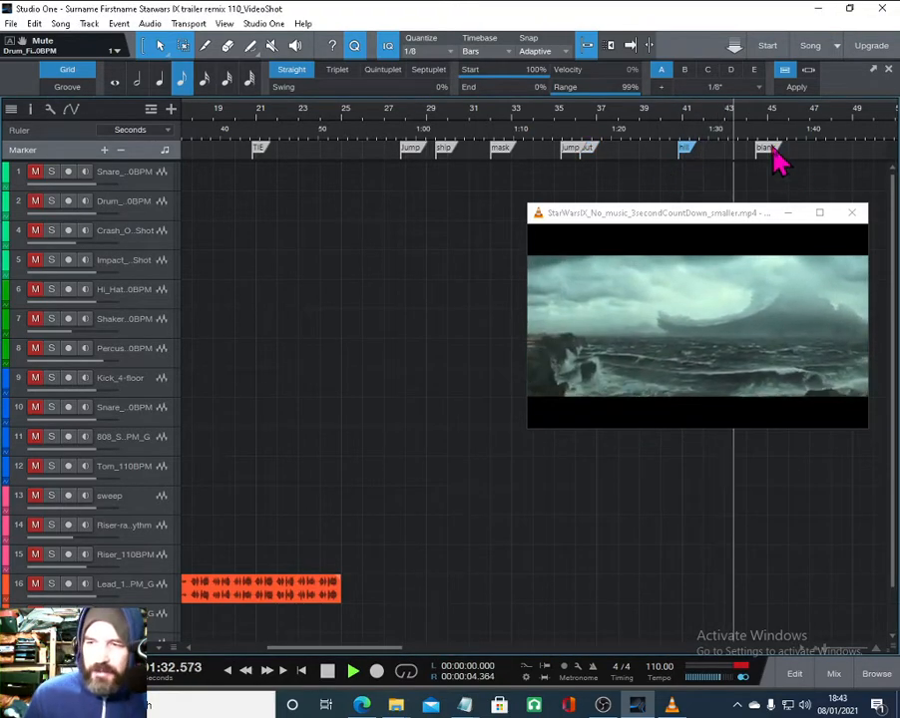
- Stop the song playback and return to the song start
left_click(736, 213)
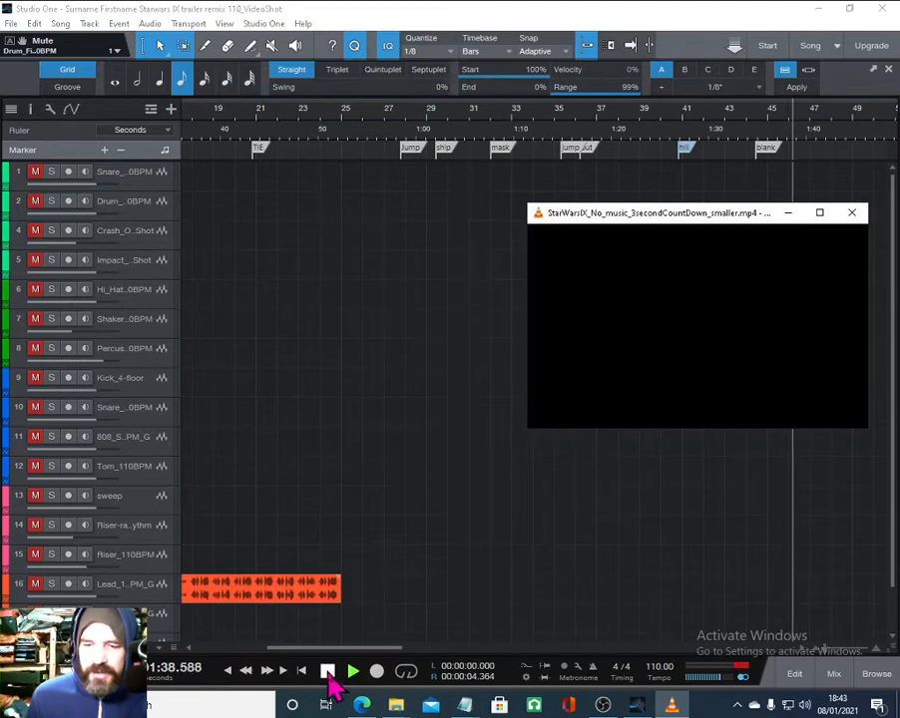
left_click(328, 672)
left_click(299, 671)
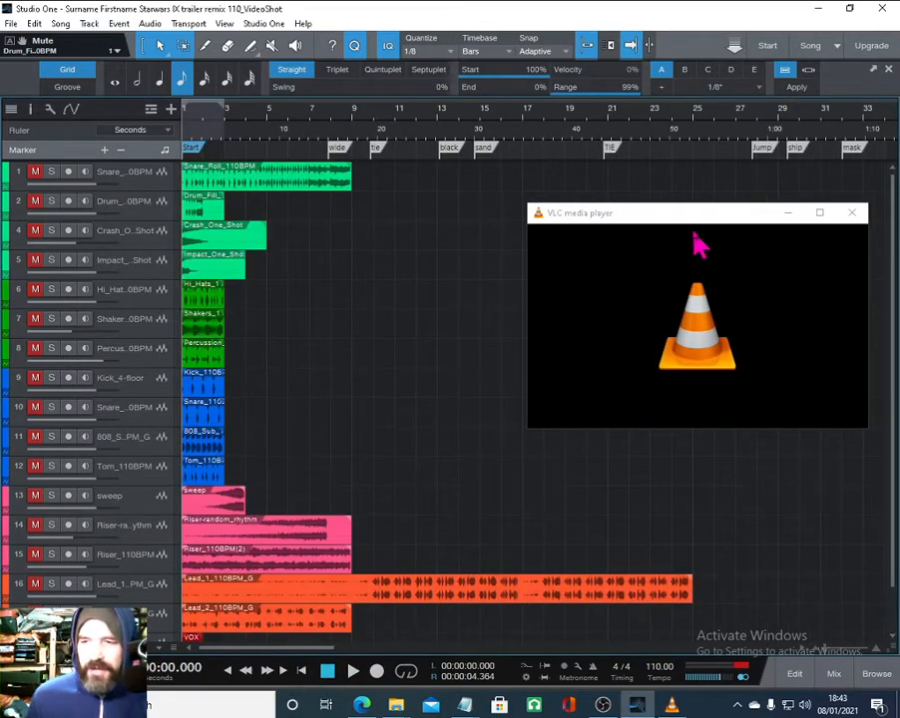
- Move the VLC player window, turn off its Always on top option, and minimize it
left_click_drag(713, 228, 719, 319)
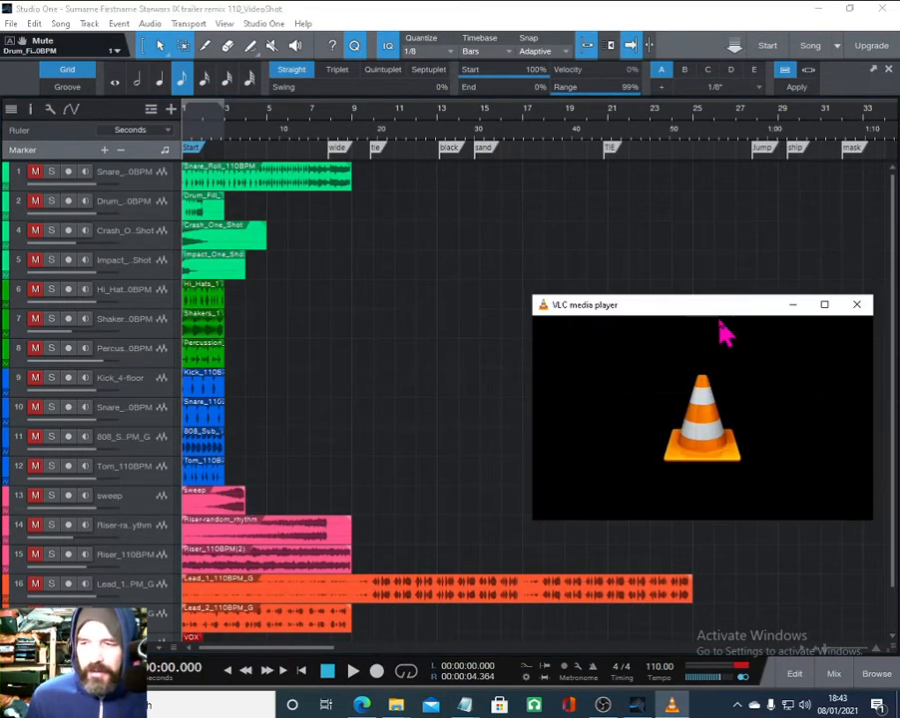
right_click(726, 378)
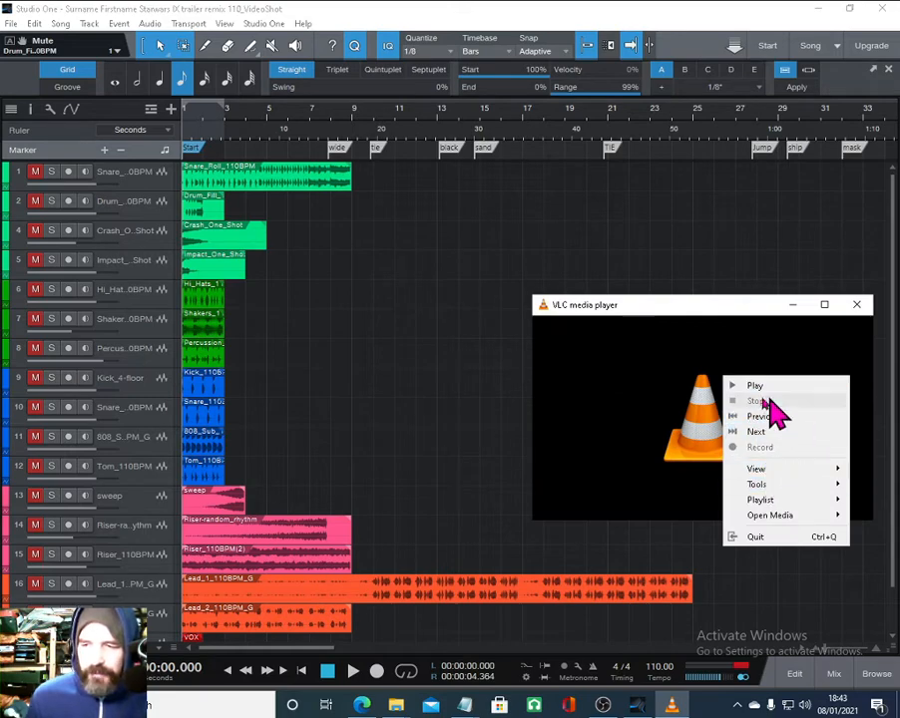
mouse_move(768, 476)
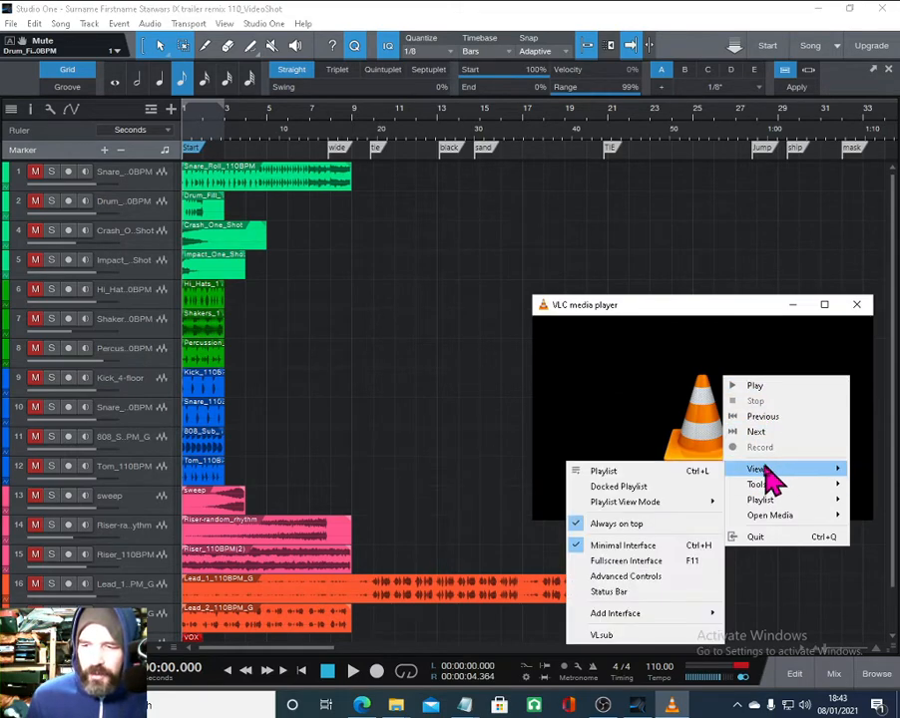
left_click(632, 525)
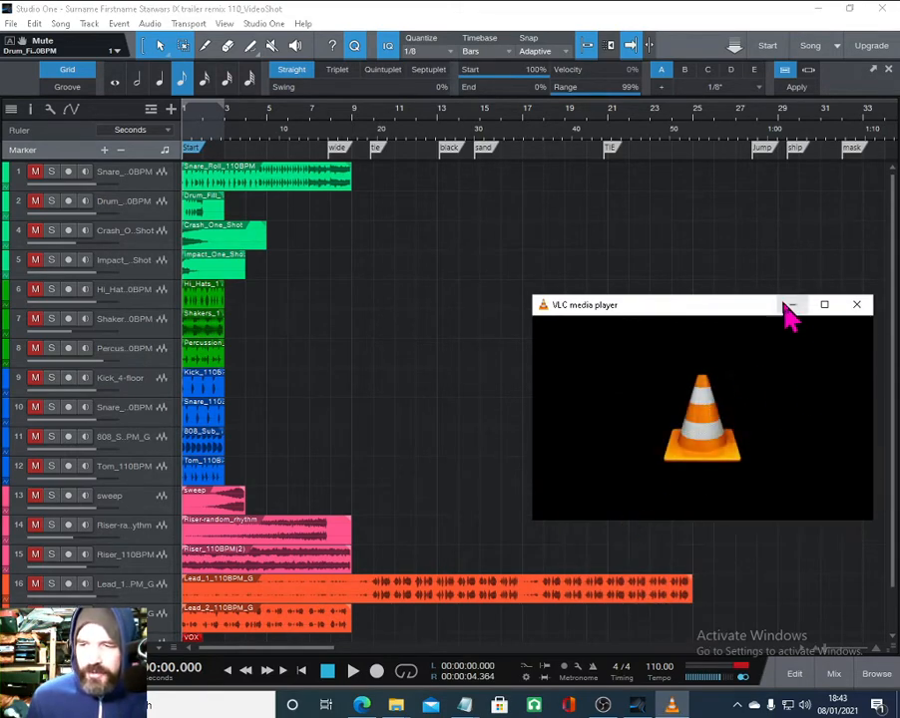
left_click(792, 304)
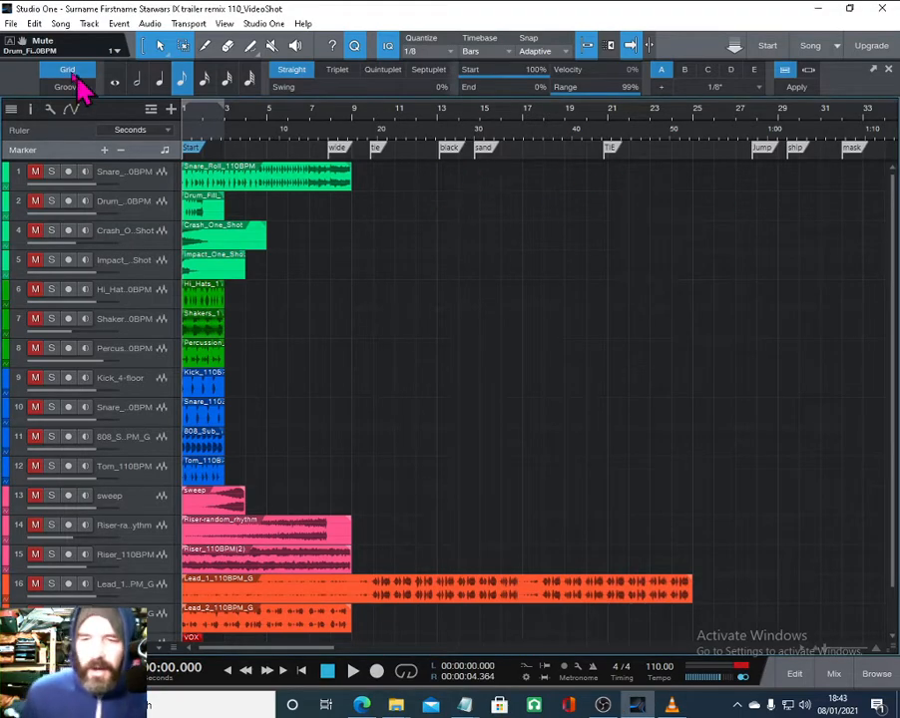
- Save the song
left_click(20, 22)
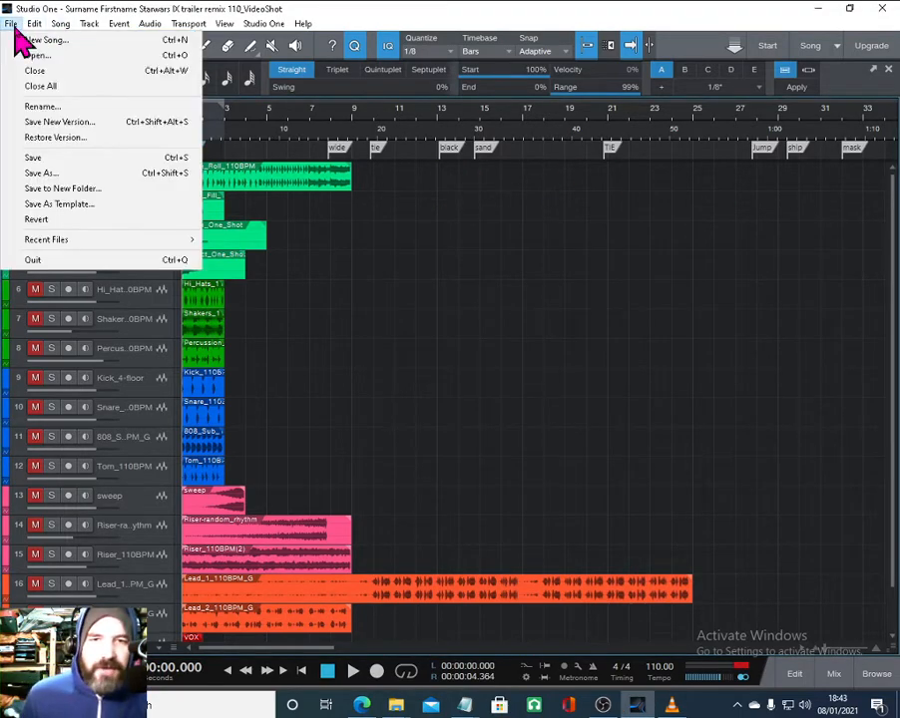
left_click(35, 154)
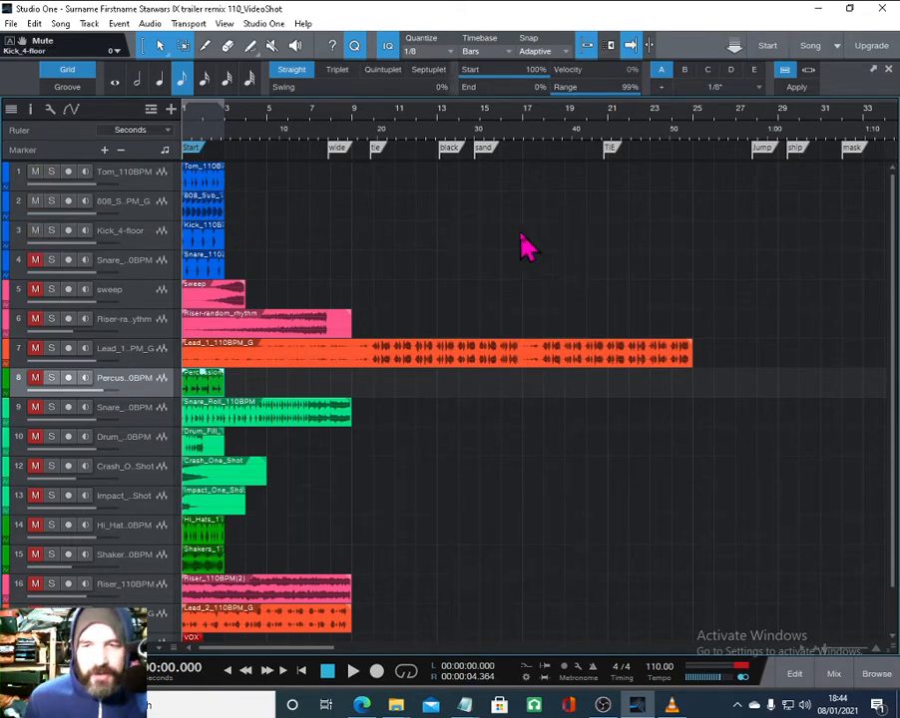
- Select the Tom and 808 Sub clips together and duplicate them three times along the timeline
left_click(210, 183)
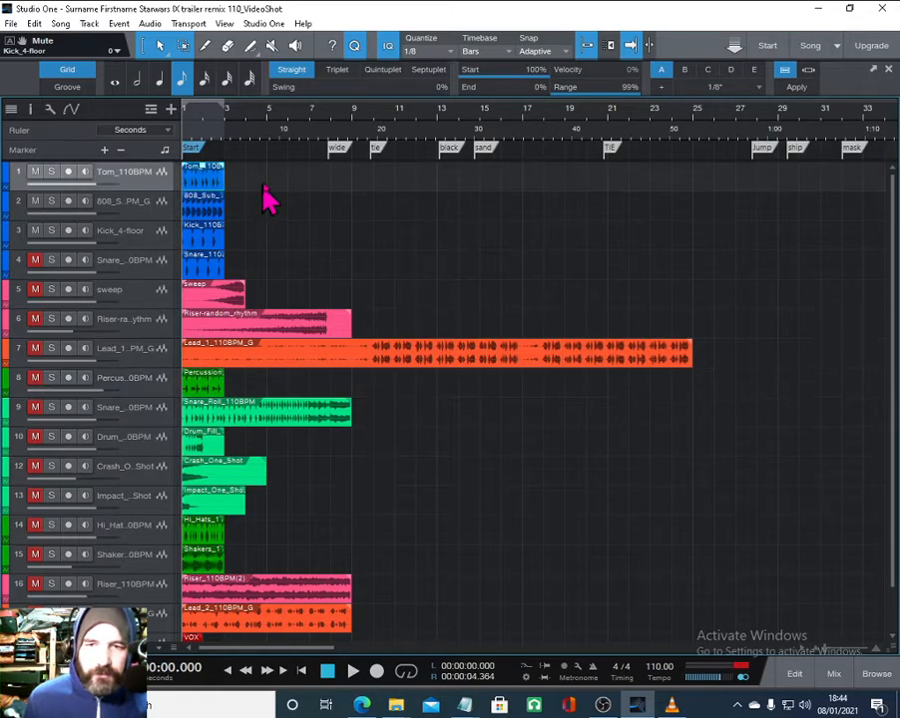
key("space")
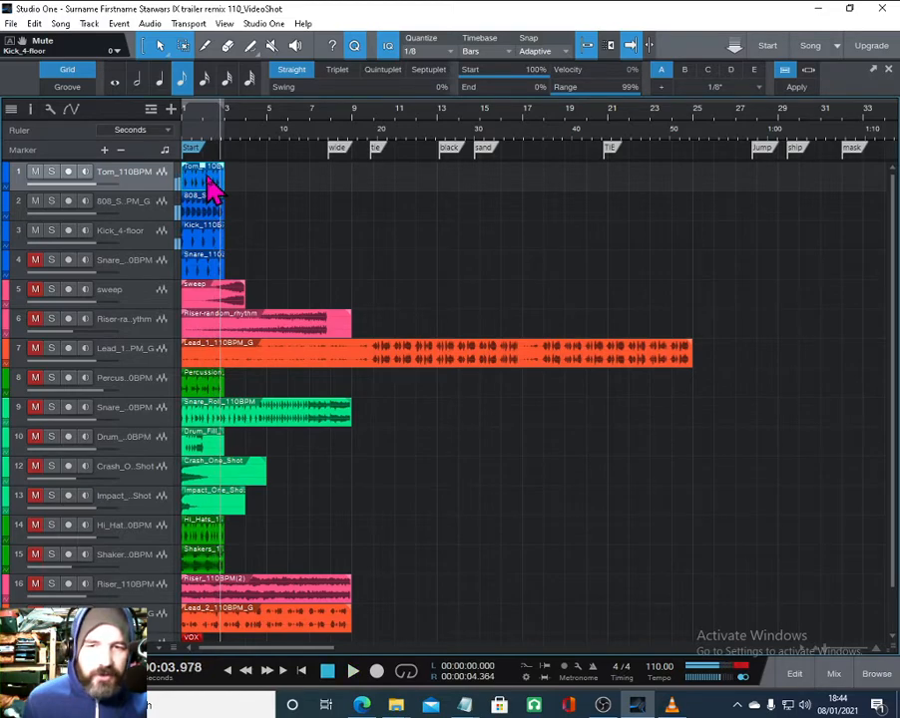
left_click(210, 206)
left_click(207, 184)
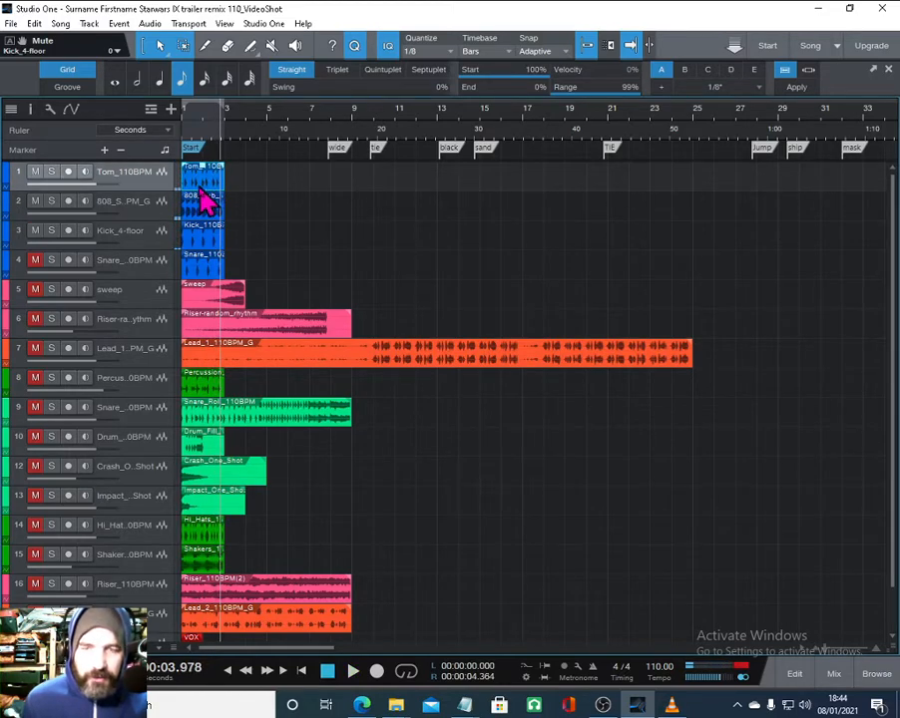
left_click(200, 211)
key("ctrl+d")
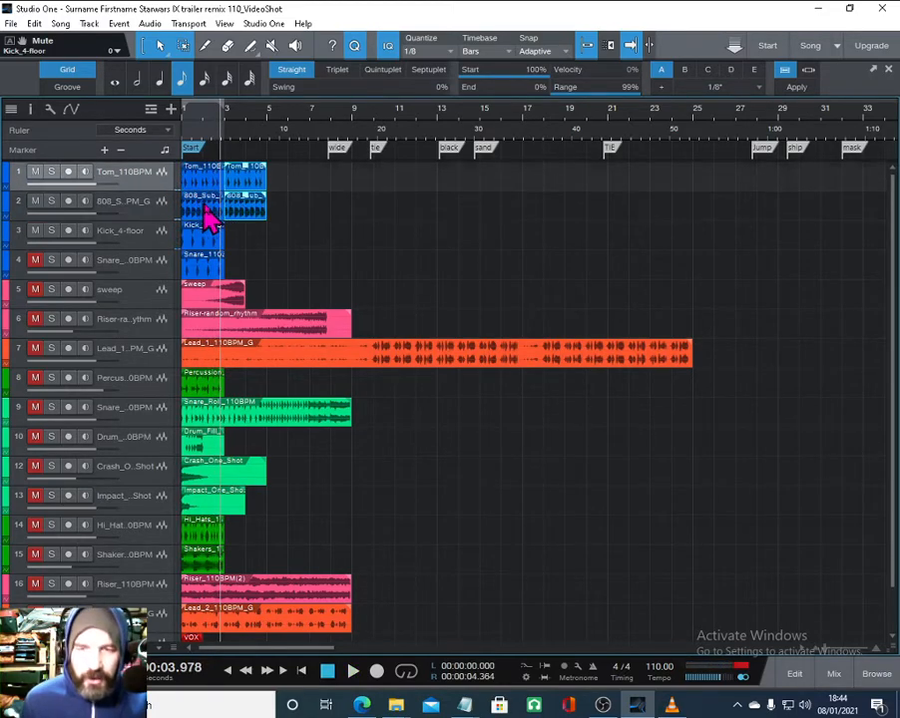
key("ctrl+d")
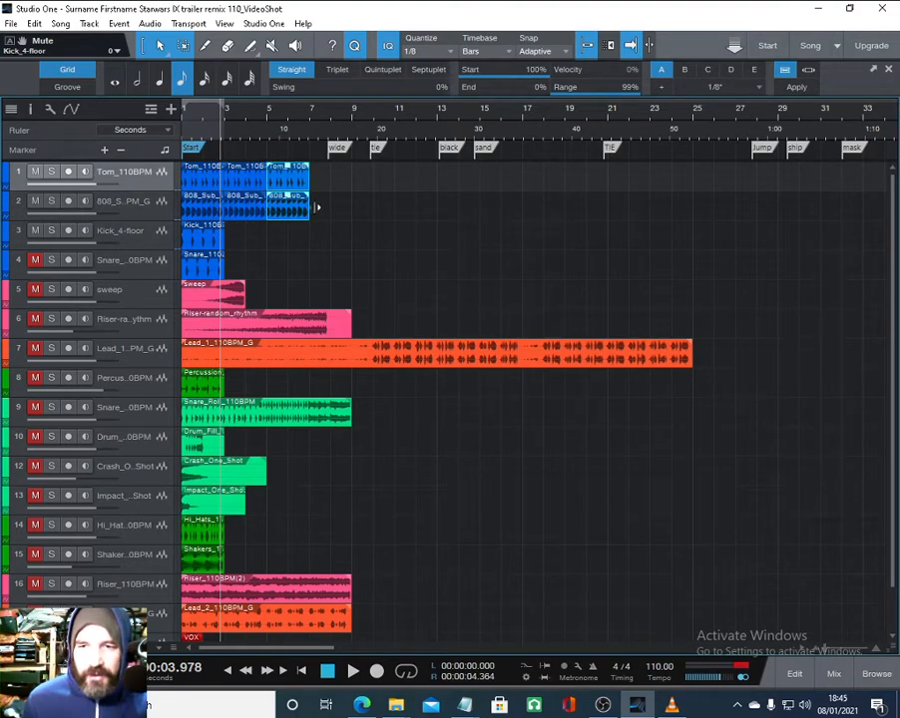
key("ctrl+d")
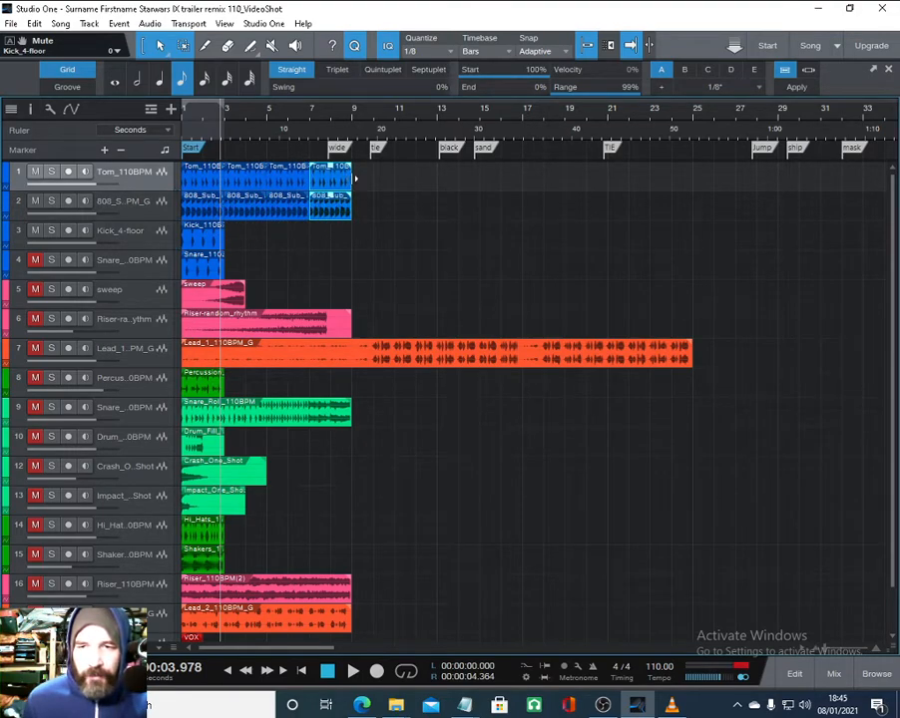
- Hide the secondary Seconds ruler above the marker lane
mouse_move(332, 125)
left_mouse_down()
mouse_move(325, 144)
mouse_move(331, 124)
mouse_move(338, 130)
left_mouse_up()
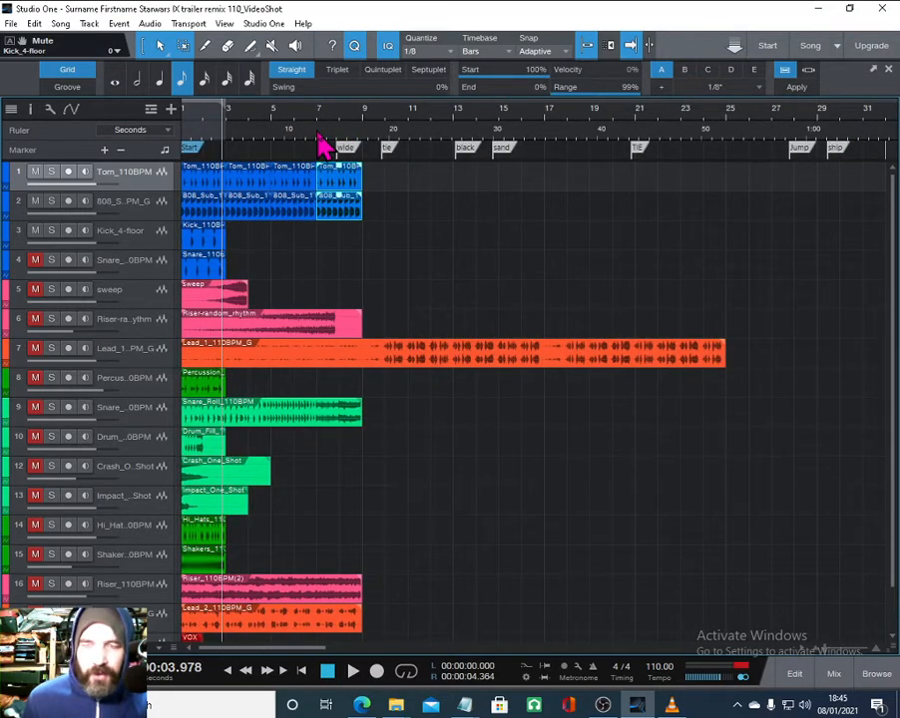
right_click(322, 142)
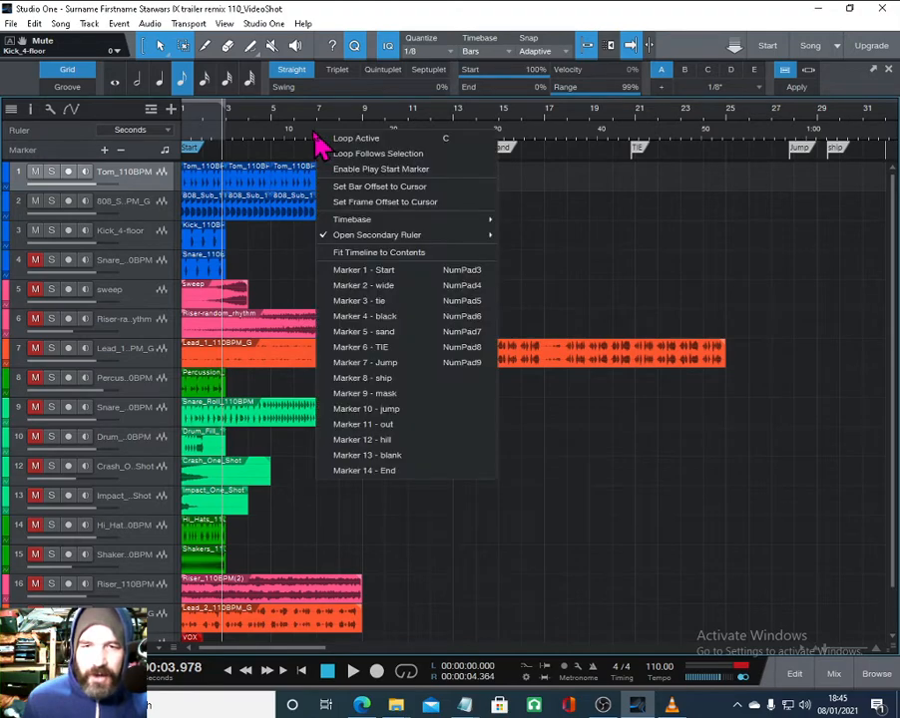
left_click(304, 145)
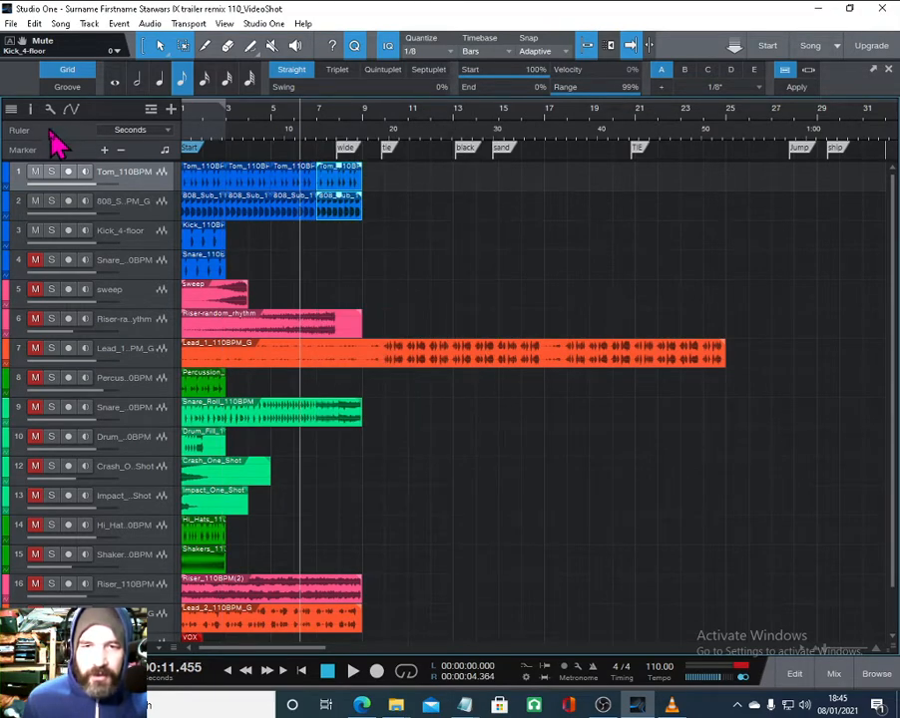
right_click(283, 145)
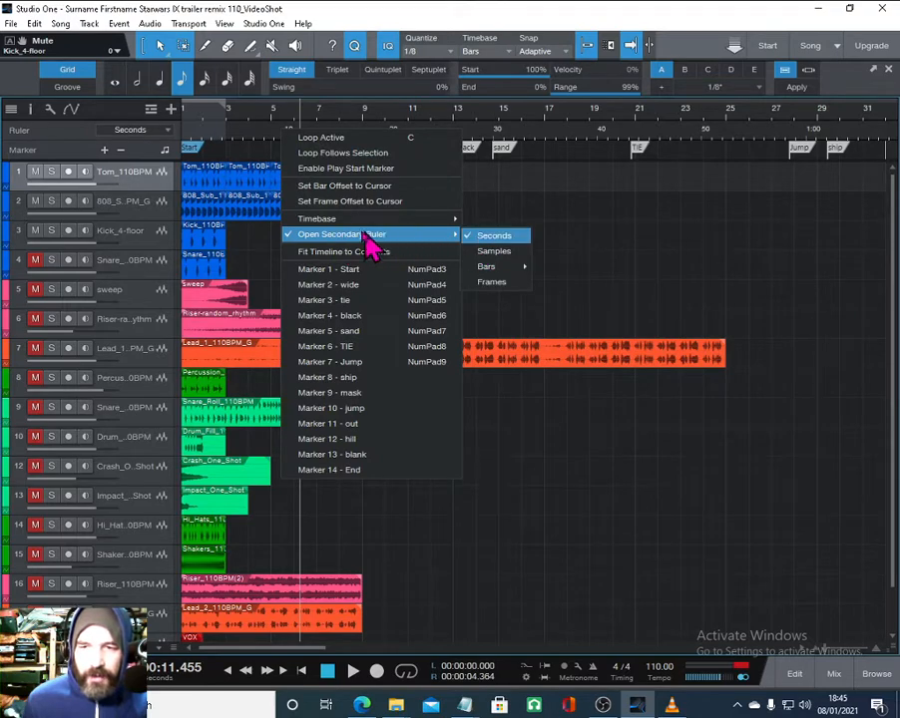
left_click(366, 238)
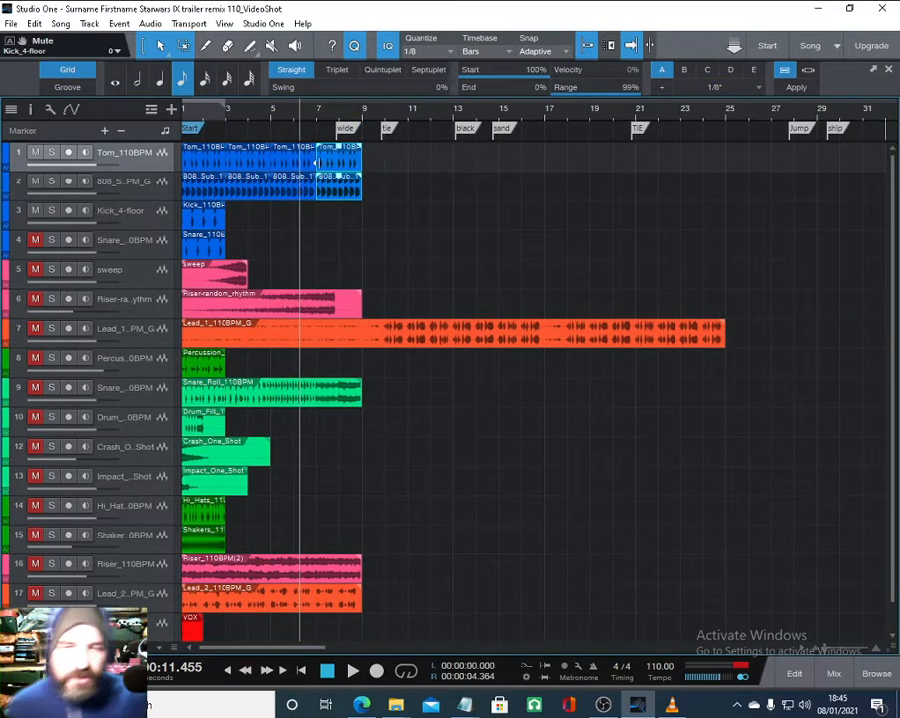
- Duplicate the Tom and 808 Sub clips once more, previewing the playback around them
key("space")
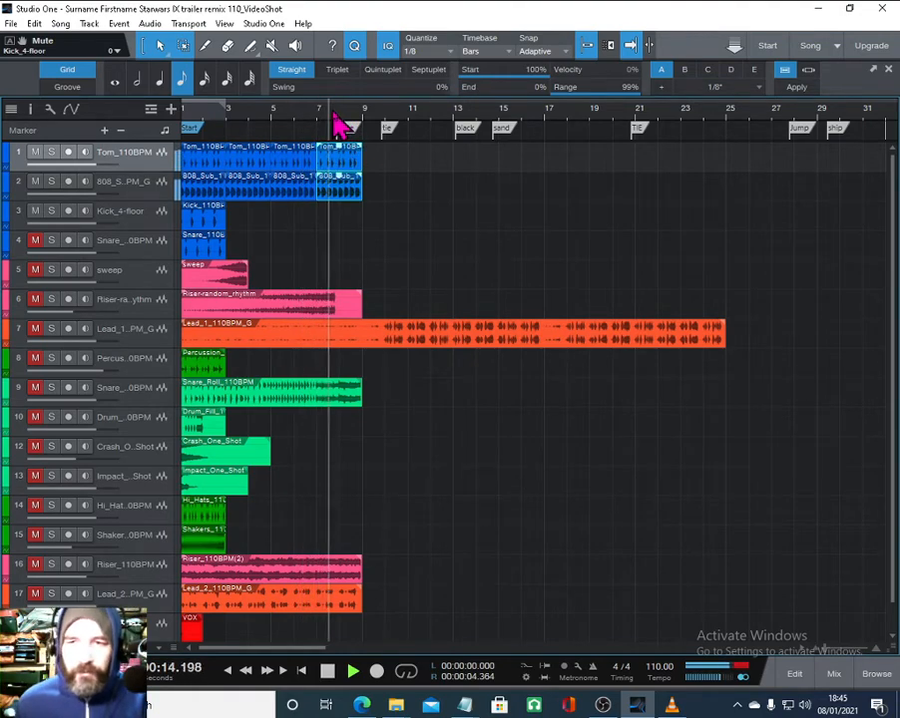
key("space")
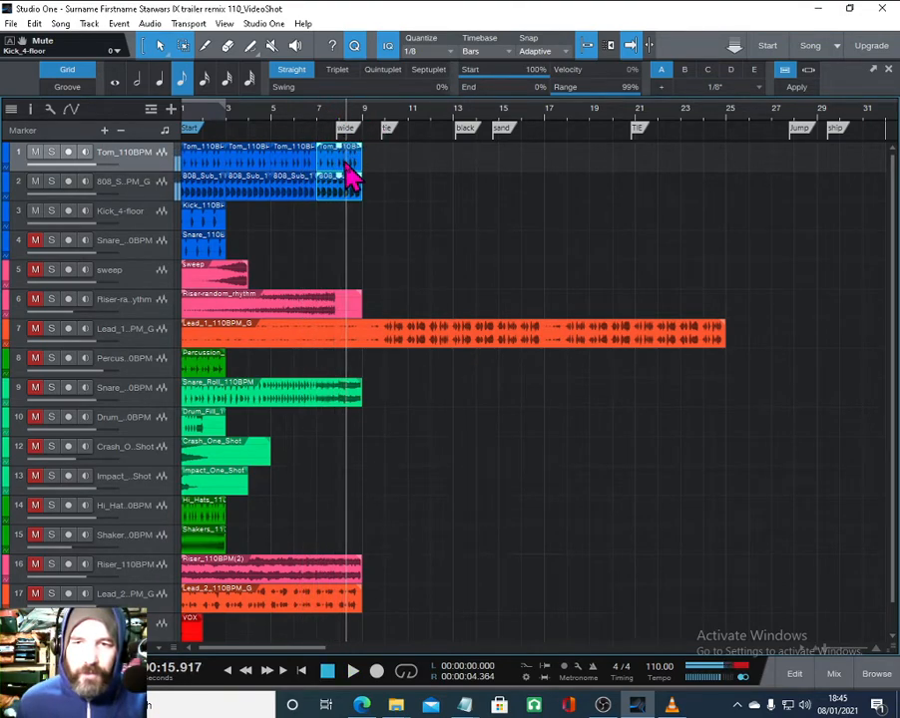
key("d")
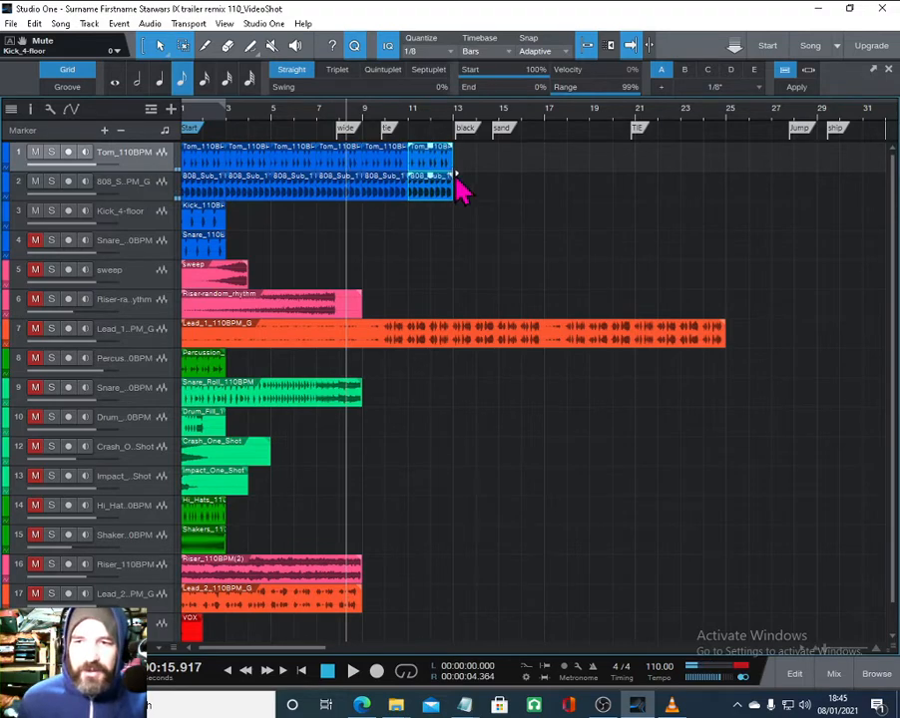
key("space")
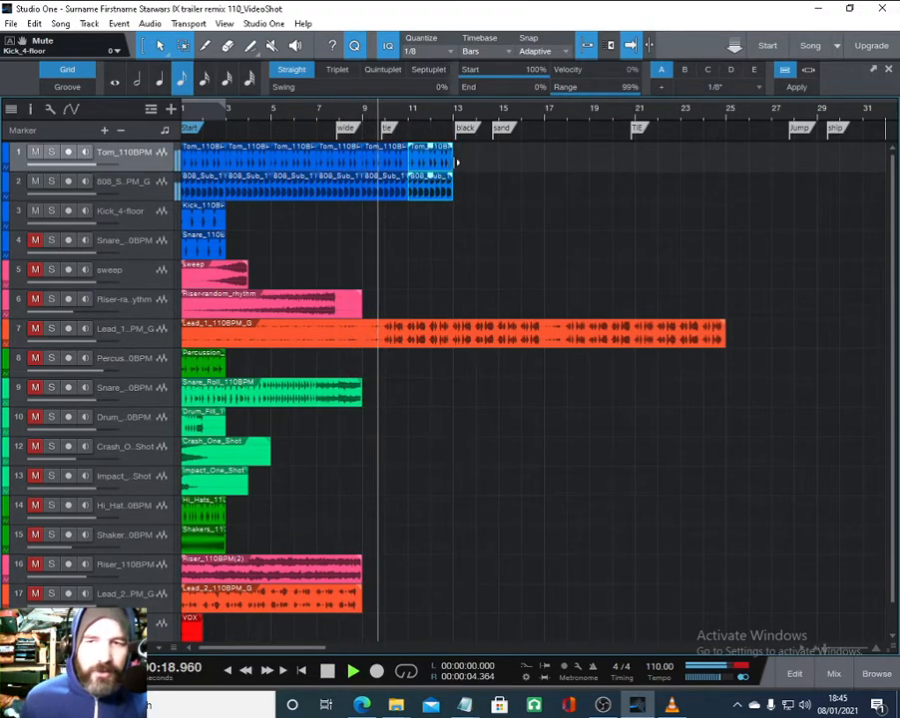
key("space")
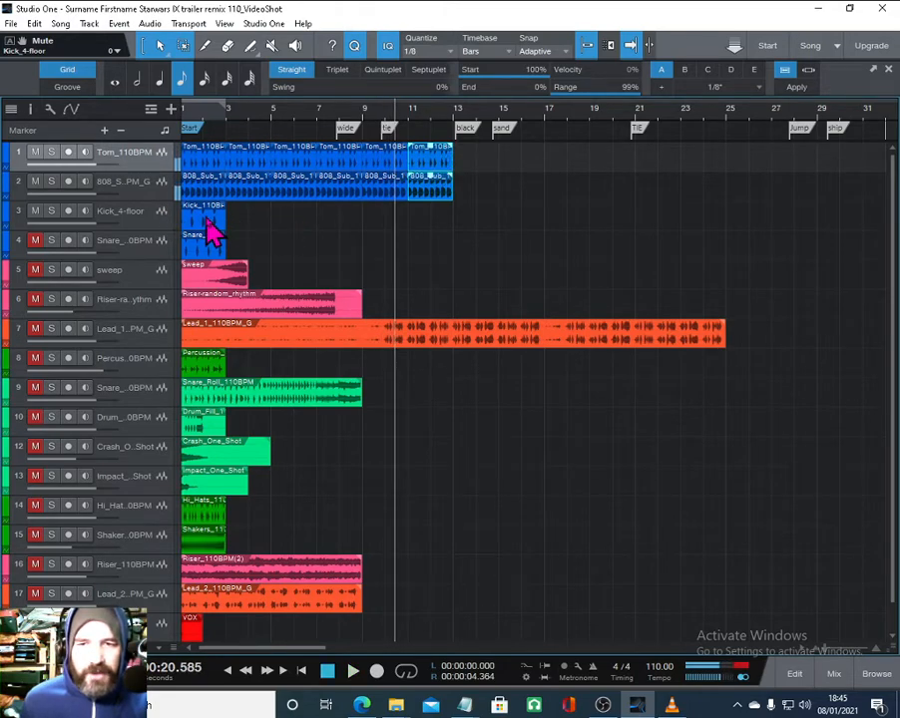
- Move the kick clip to start at about bar 8 and duplicate it twice
left_click(202, 232)
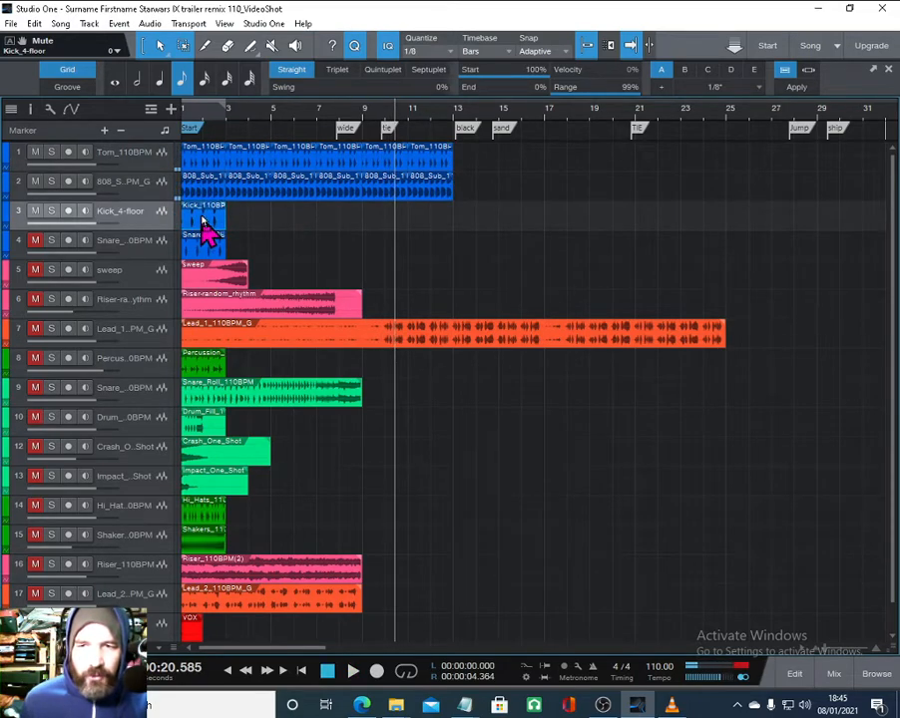
left_click_drag(202, 221, 359, 231)
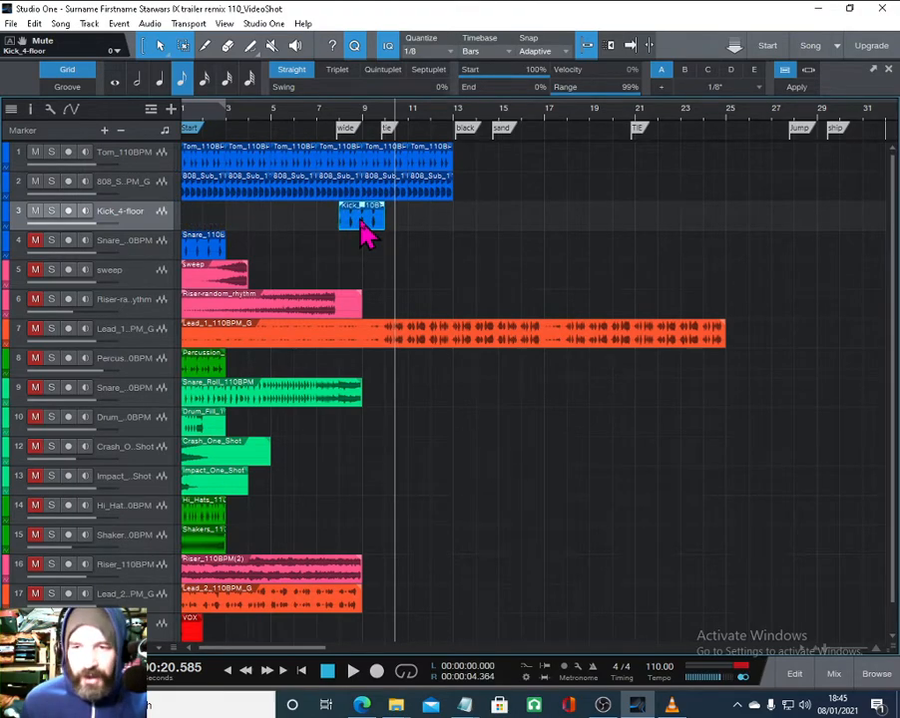
key("d")
key("d")
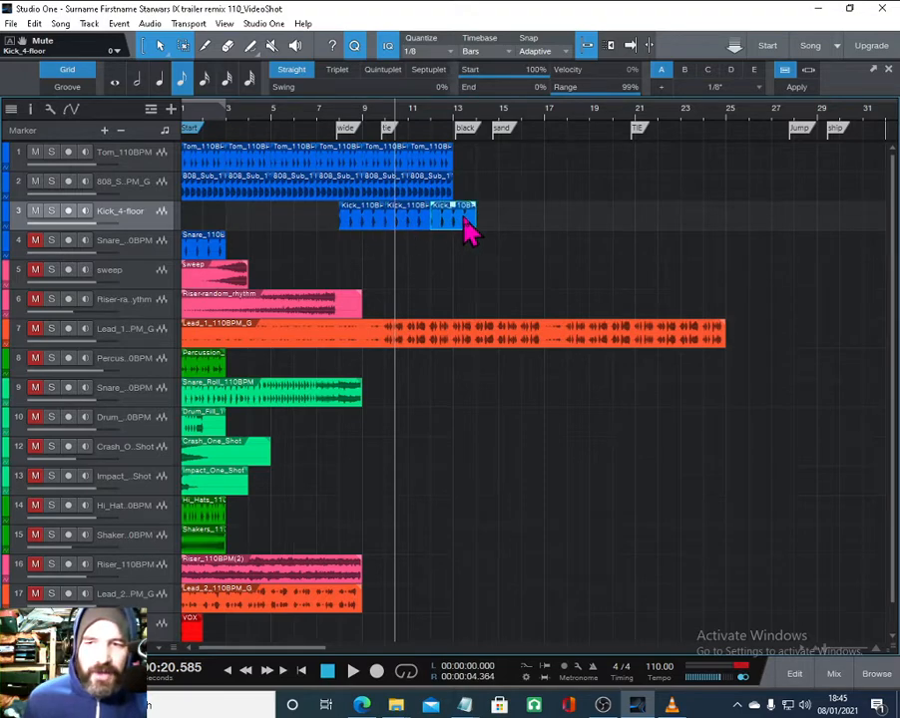
- Trim the last kick copy to end at bar 13 and play back the section
left_click_drag(477, 213, 457, 220)
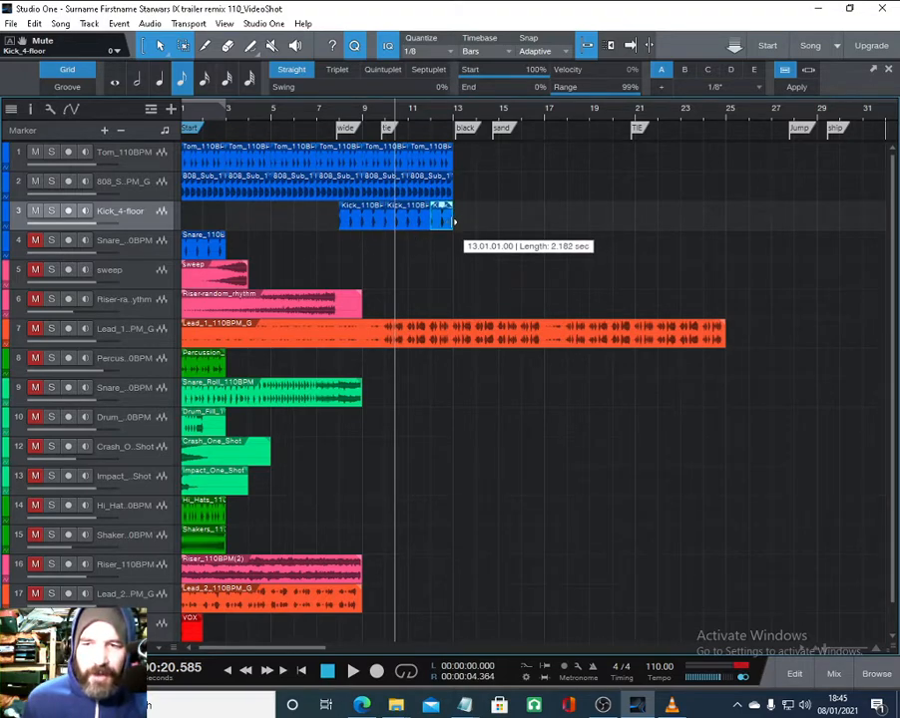
left_click(335, 118)
key("space")
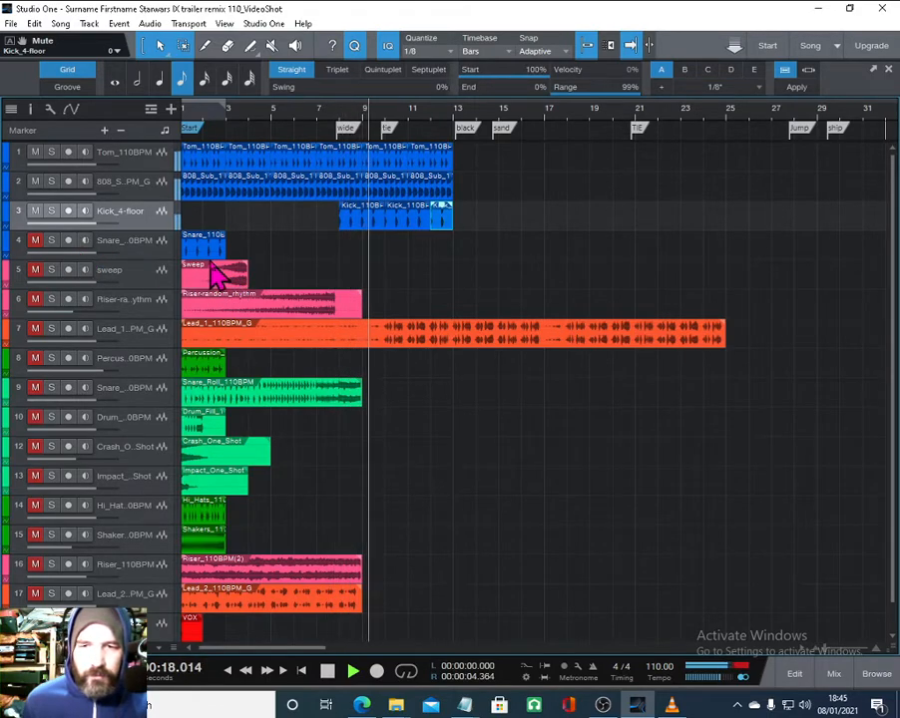
scroll(357, 274, "down", 1)
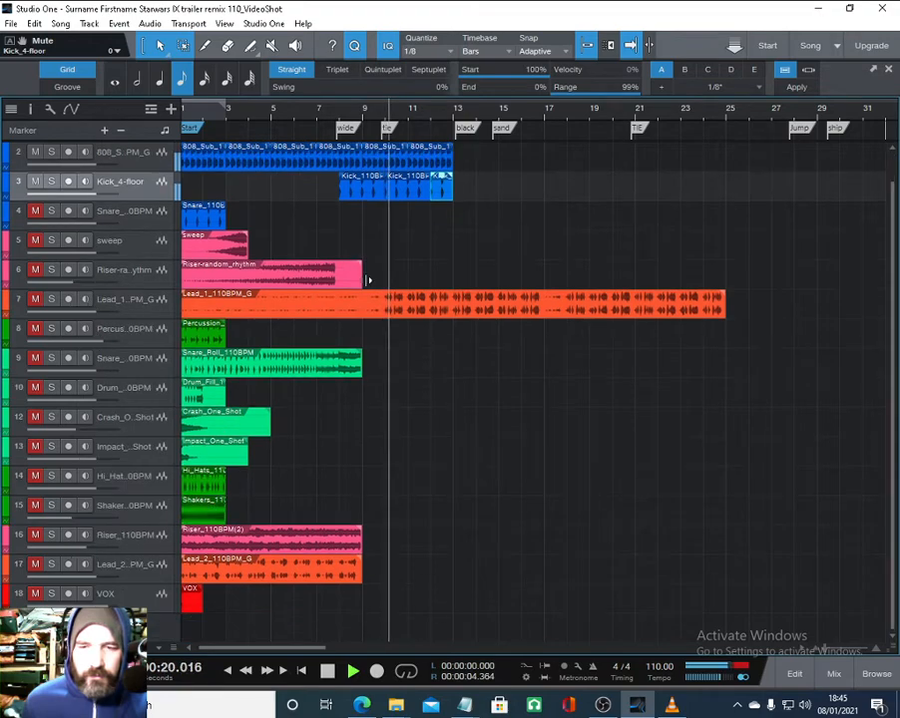
scroll(363, 278, "up", 1)
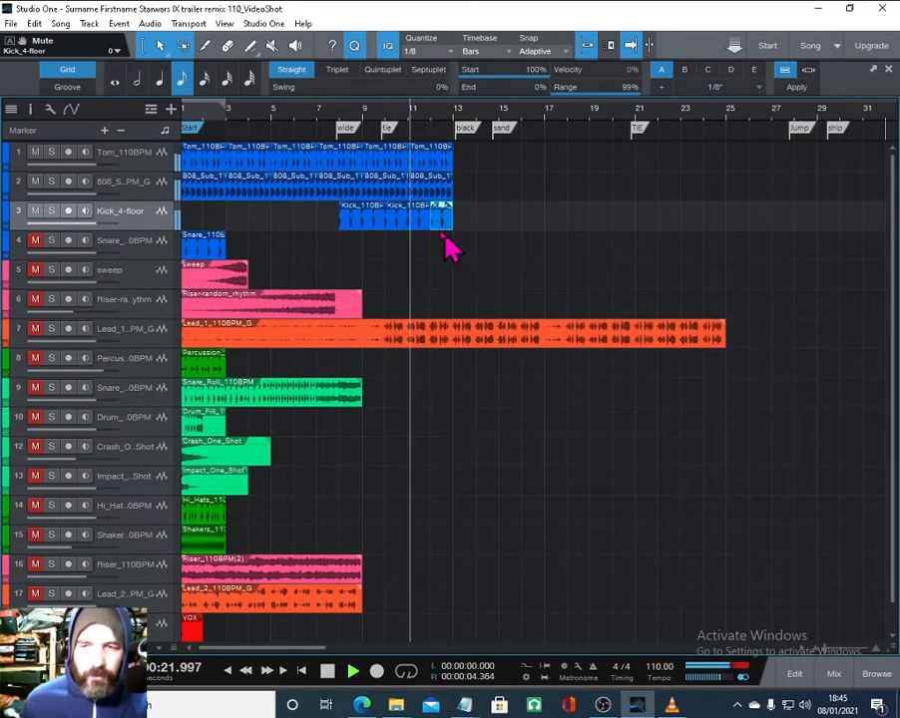
key("space")
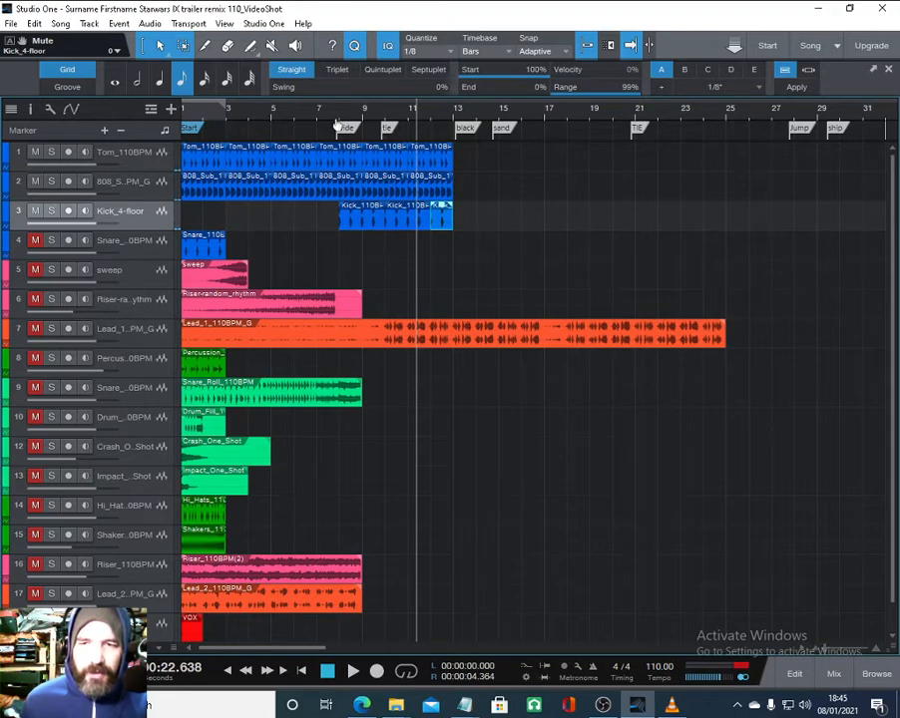
- Switch to the Paint tool and rework the kick events between bars 8 and 10 into shorter hits
scroll(337, 125, "up", 5)
right_click(392, 258)
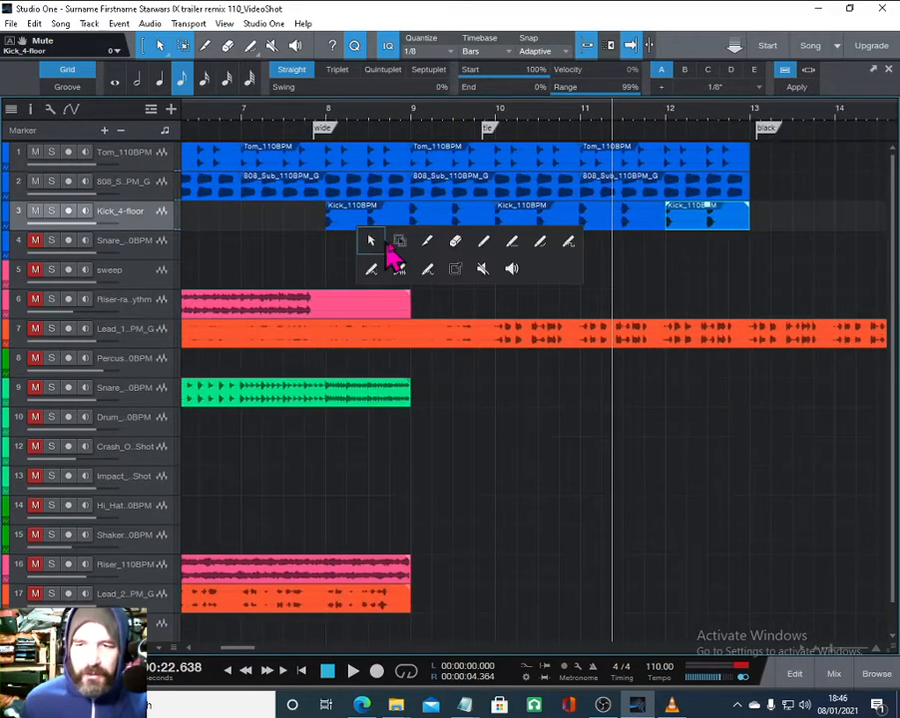
left_click(427, 243)
left_click(369, 208)
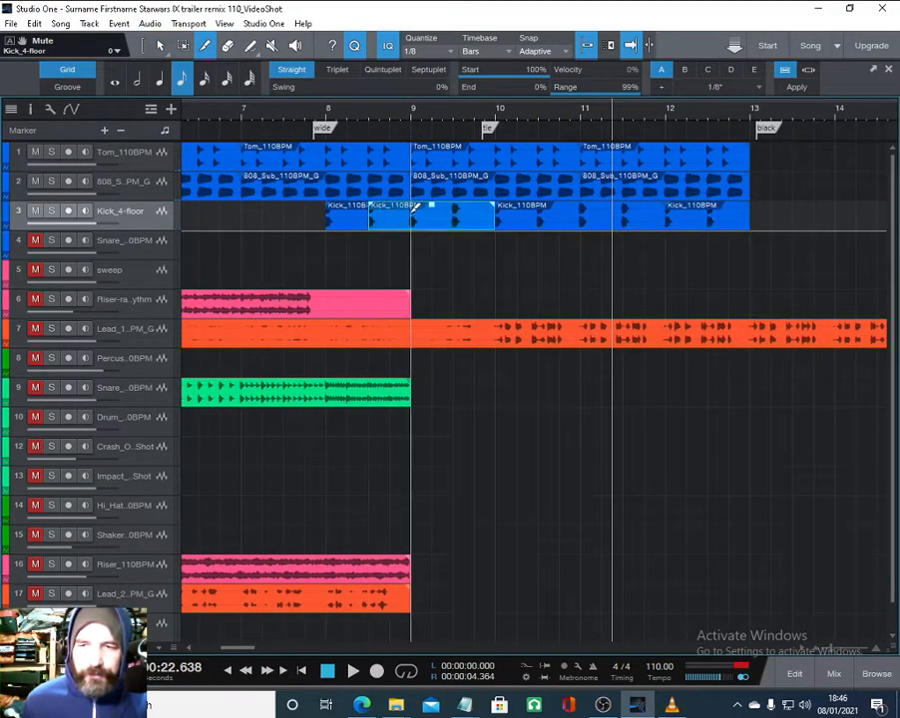
left_click(413, 208)
left_click(454, 209)
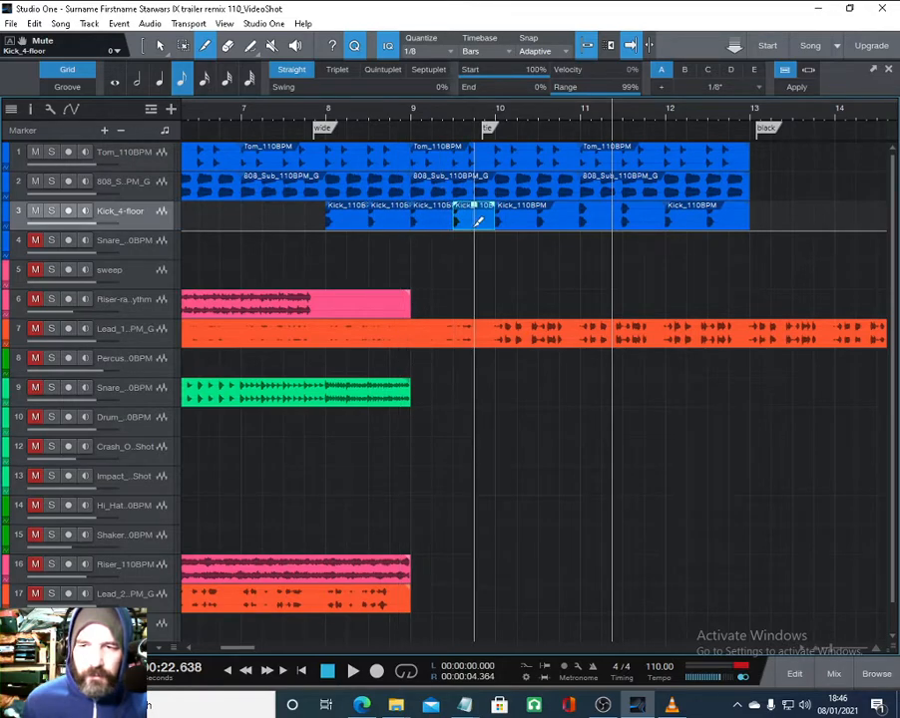
right_click(477, 235)
left_click(477, 236)
left_click_drag(467, 234, 353, 219)
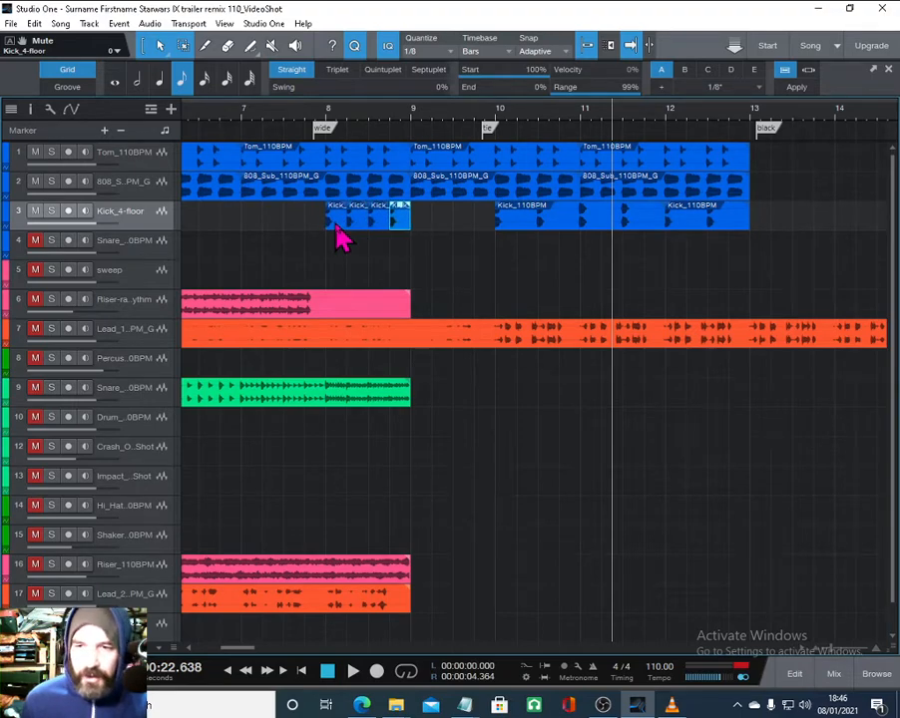
- Delete the later kick clips and duplicate the reworked kick pattern three times to fill up to bar 13
left_click(525, 235)
key("Delete")
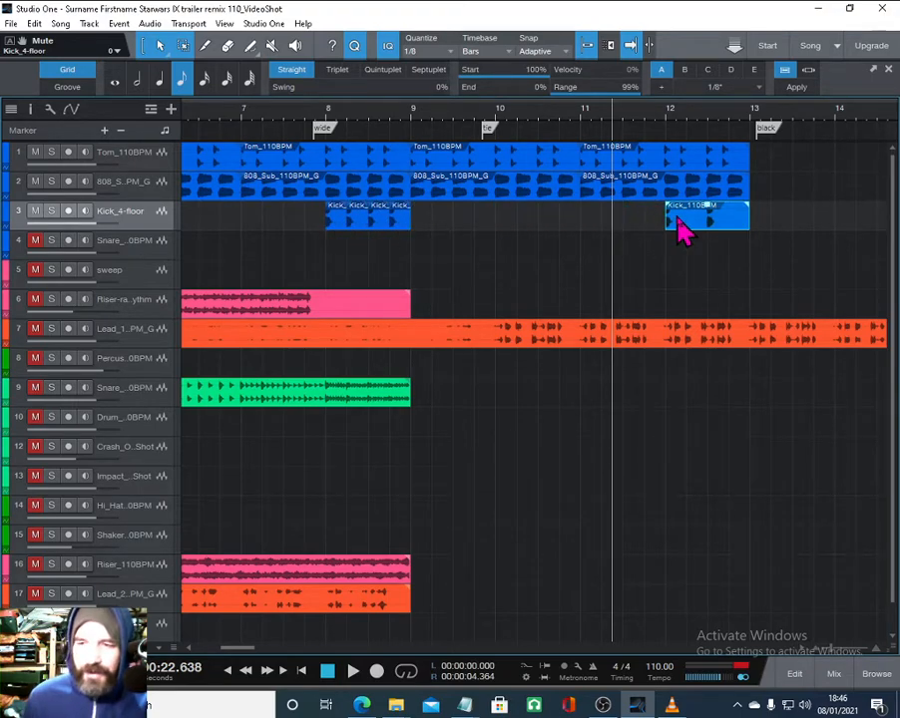
key("Delete")
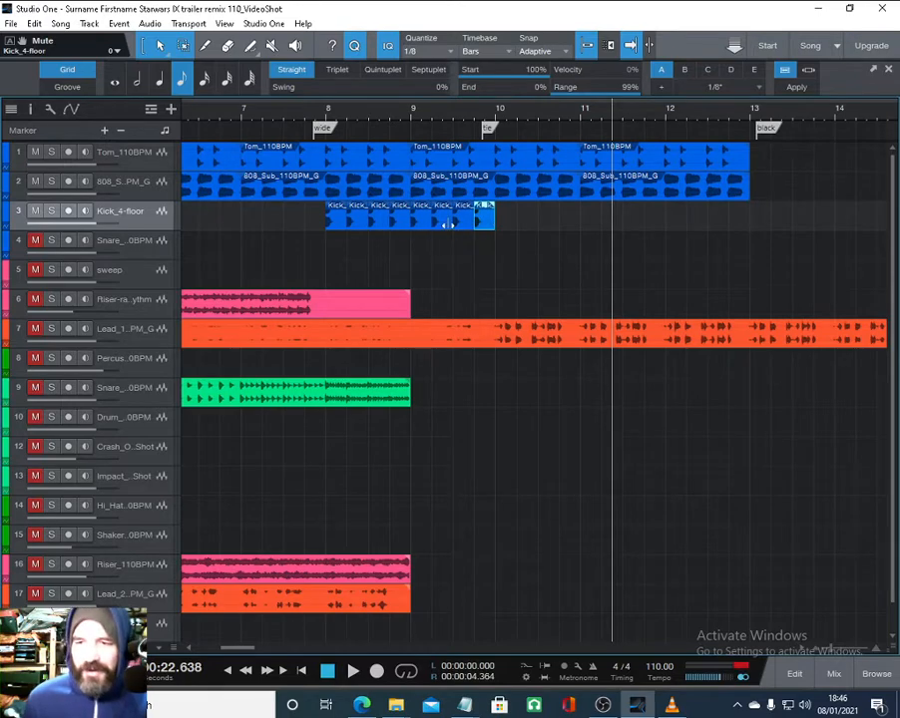
key("d")
key("d")
key("d")
key("d")
key("d")
key("d")
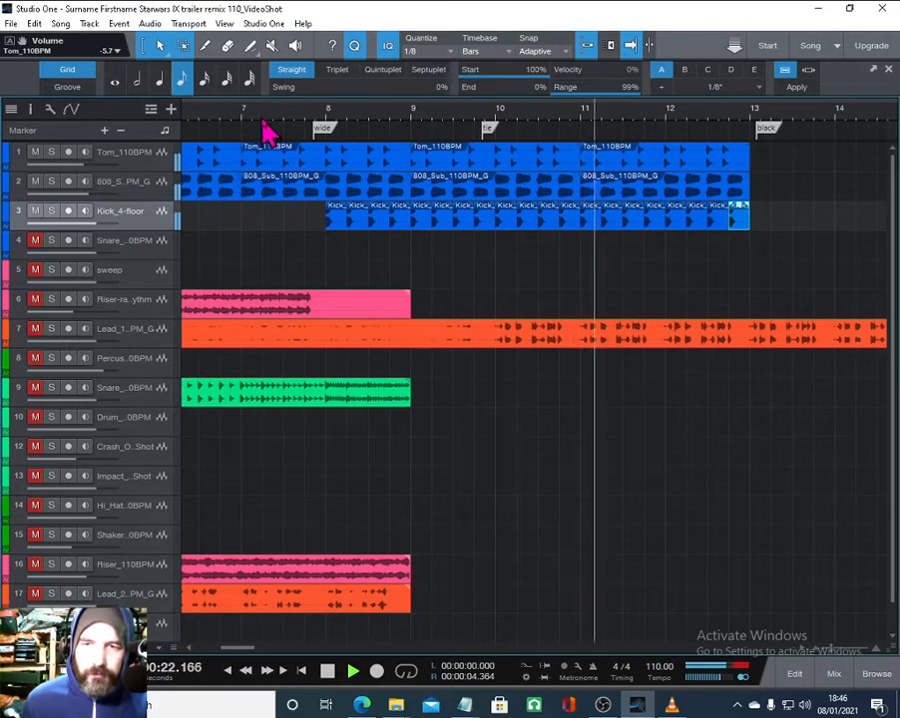
scroll(262, 111, "down", 4)
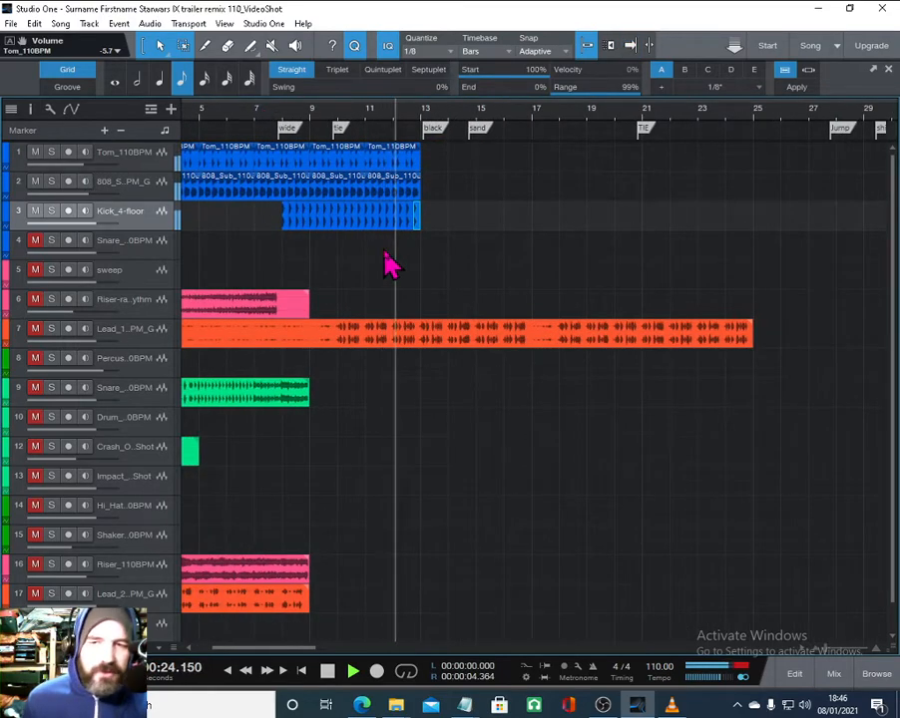
key("space")
left_click_drag(267, 301, 436, 297)
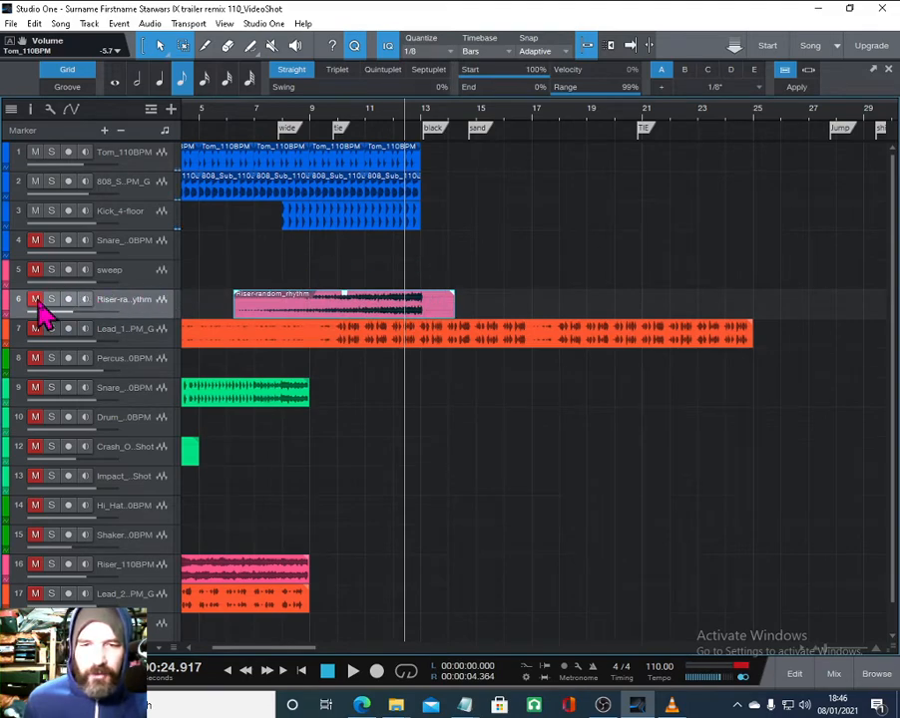
left_click_drag(300, 316, 237, 309)
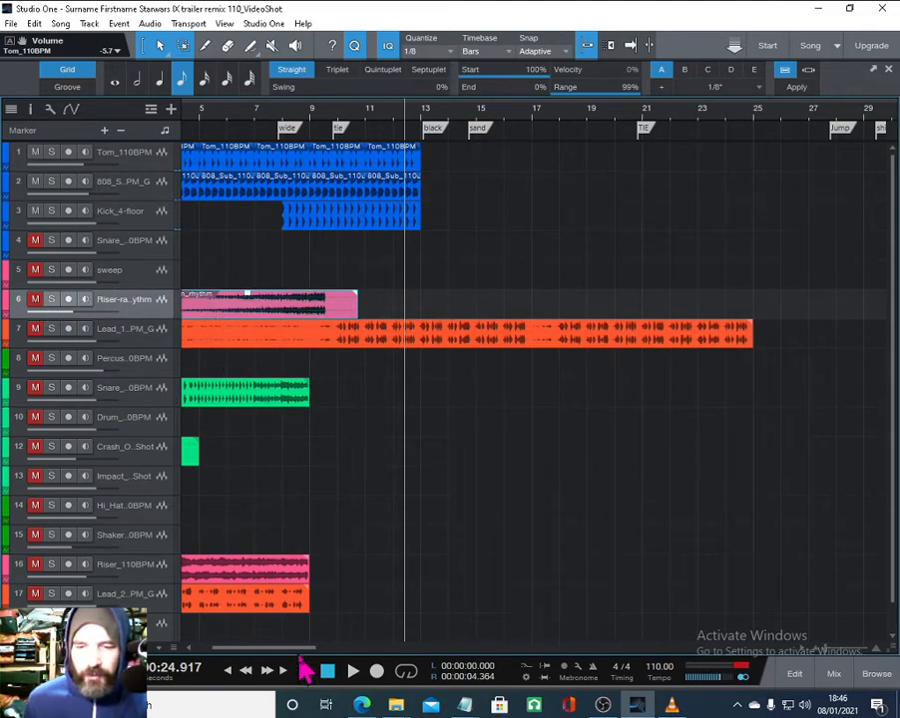
left_click_drag(300, 650, 255, 650)
- Move the sweep clip so it spans bars 10 to 13, ending at the black marker
left_click(242, 281)
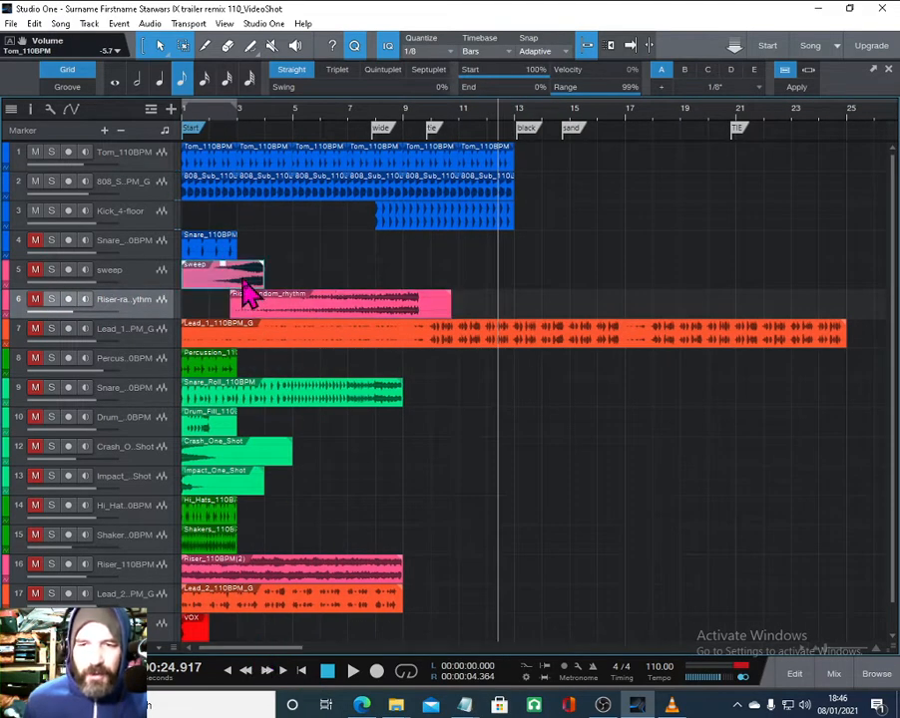
left_click_drag(243, 282, 492, 298)
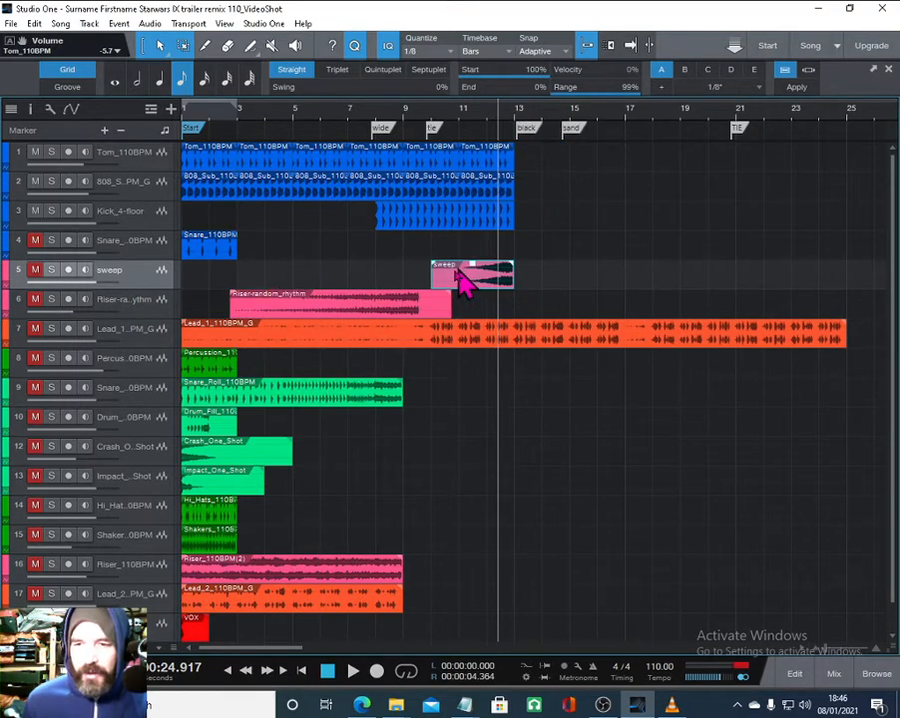
- Move the Riser random rhythm clip to about bar 20 so it ends near the jump marker around bar 28
left_click_drag(418, 309, 733, 305)
mouse_move(639, 115)
left_mouse_down()
mouse_move(627, 92)
mouse_move(627, 102)
left_mouse_up()
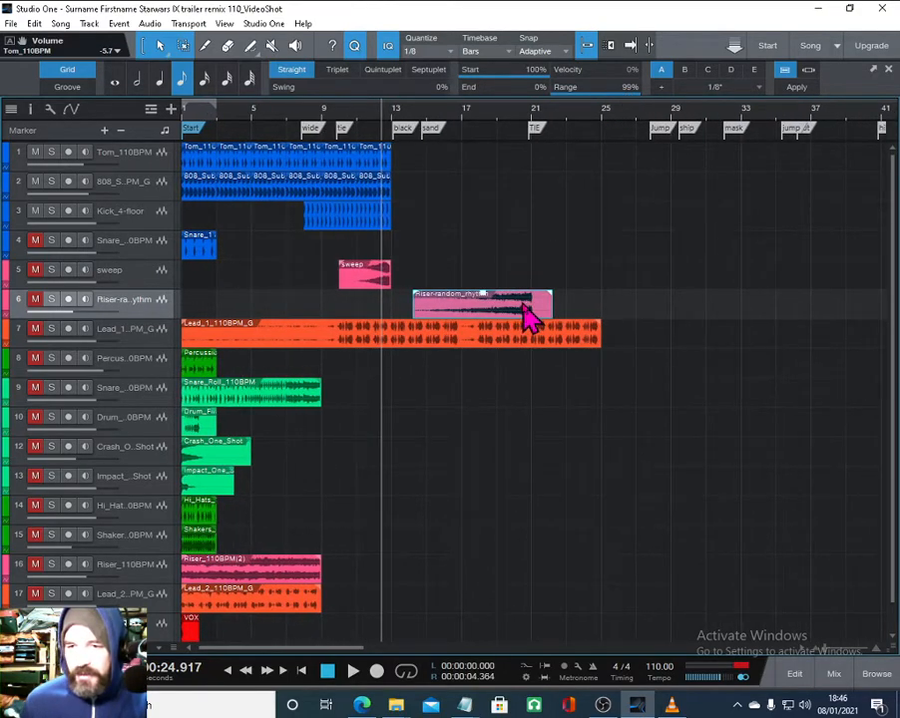
left_click_drag(529, 317, 658, 295)
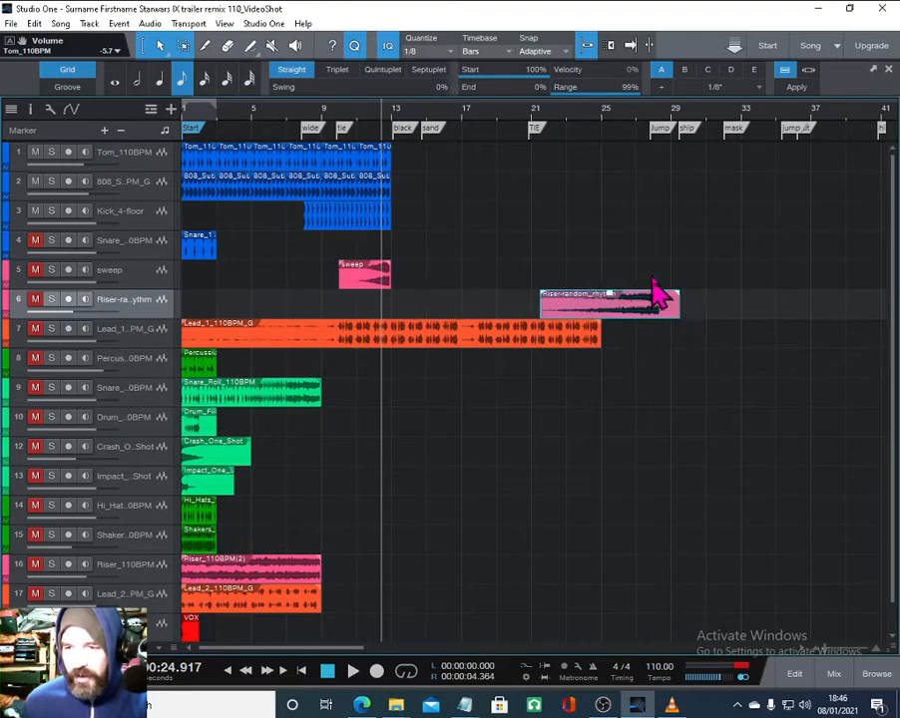
left_click_drag(649, 114, 640, 149)
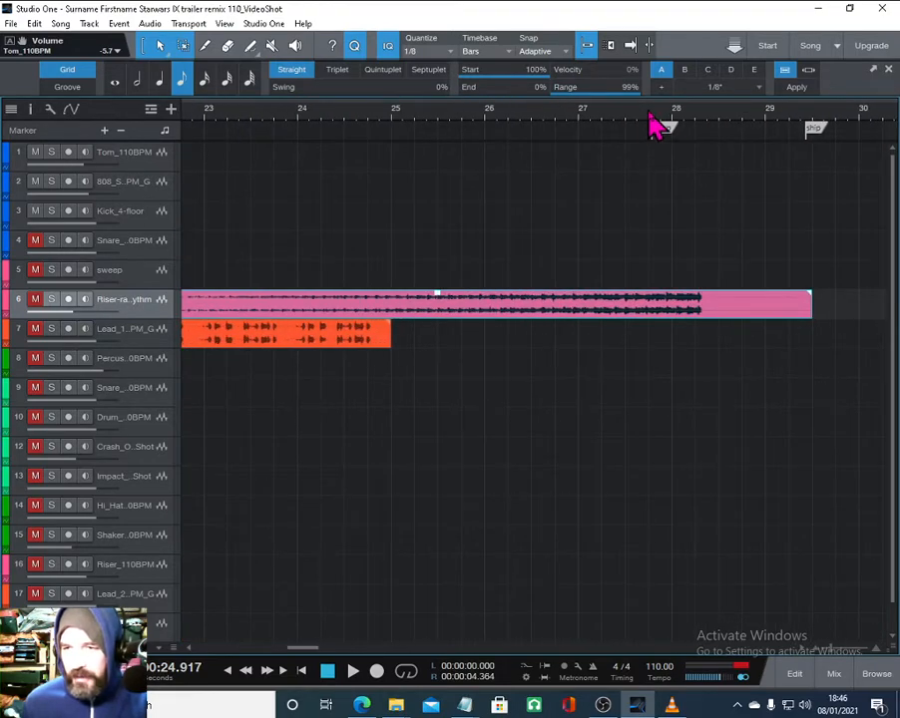
left_click(654, 124)
mouse_move(674, 299)
left_mouse_down()
mouse_move(654, 309)
mouse_move(577, 309)
left_mouse_up()
- Move the Snare Roll clip later so it ends at bar 28 by the jump marker
key("w")
key("w")
key("w")
key("w")
key("w")
key("w")
key("w")
key("w")
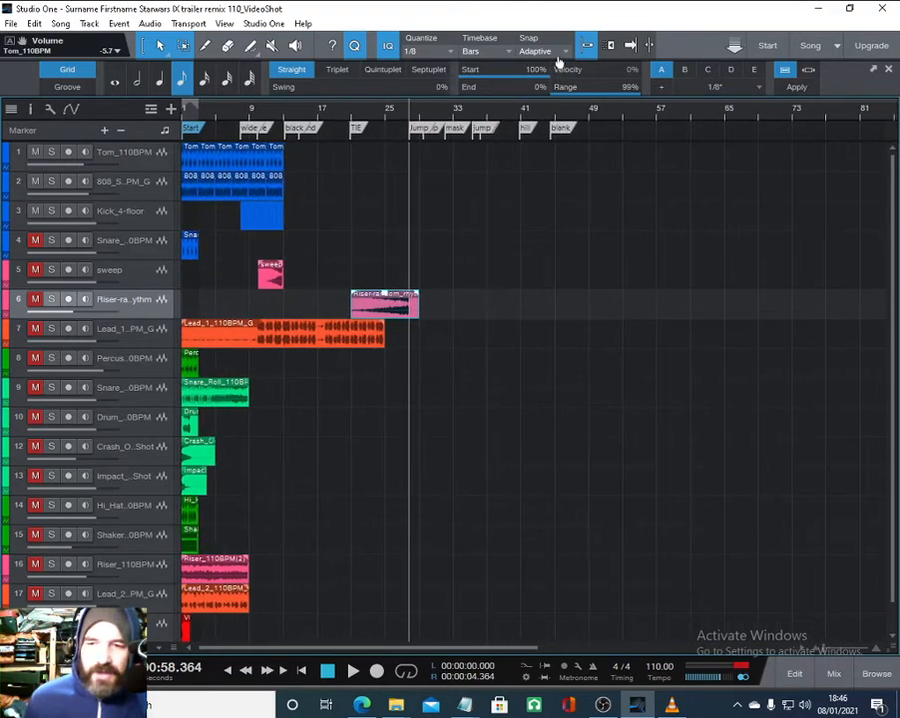
key("w")
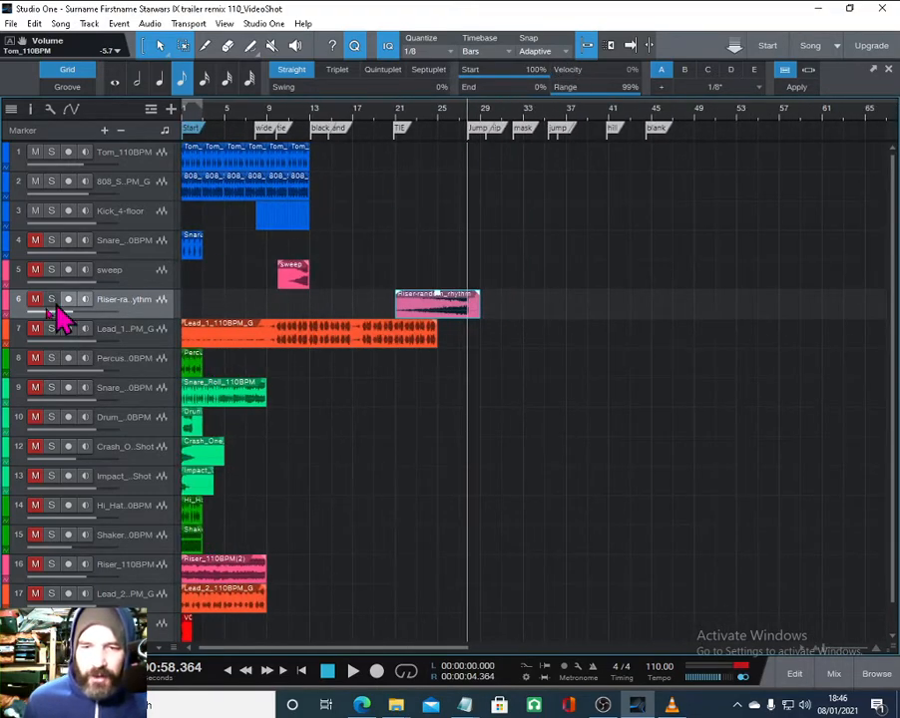
left_click(179, 392)
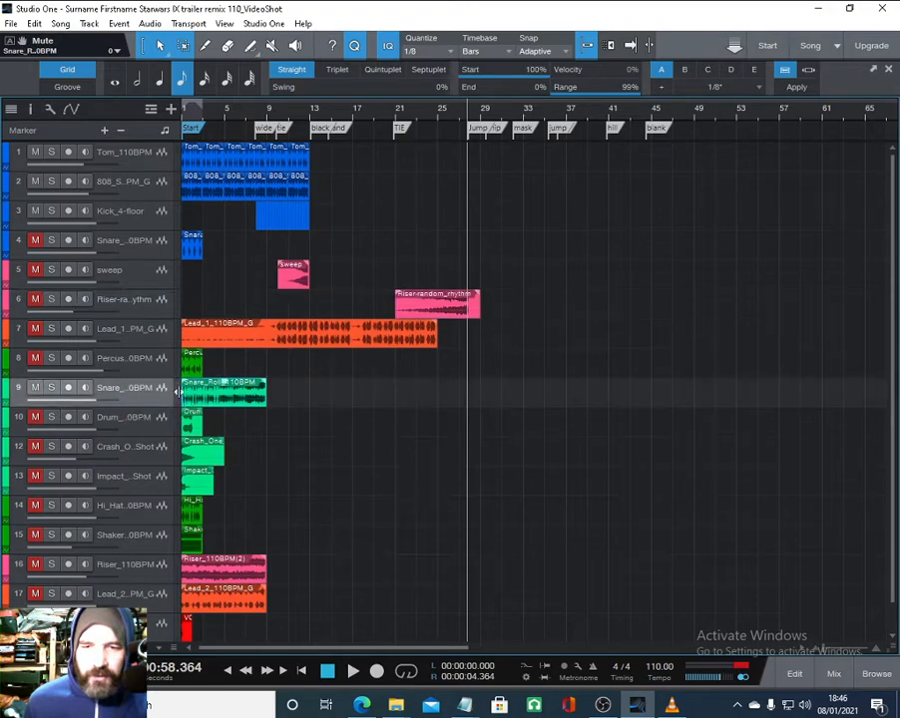
left_click_drag(212, 404, 406, 407)
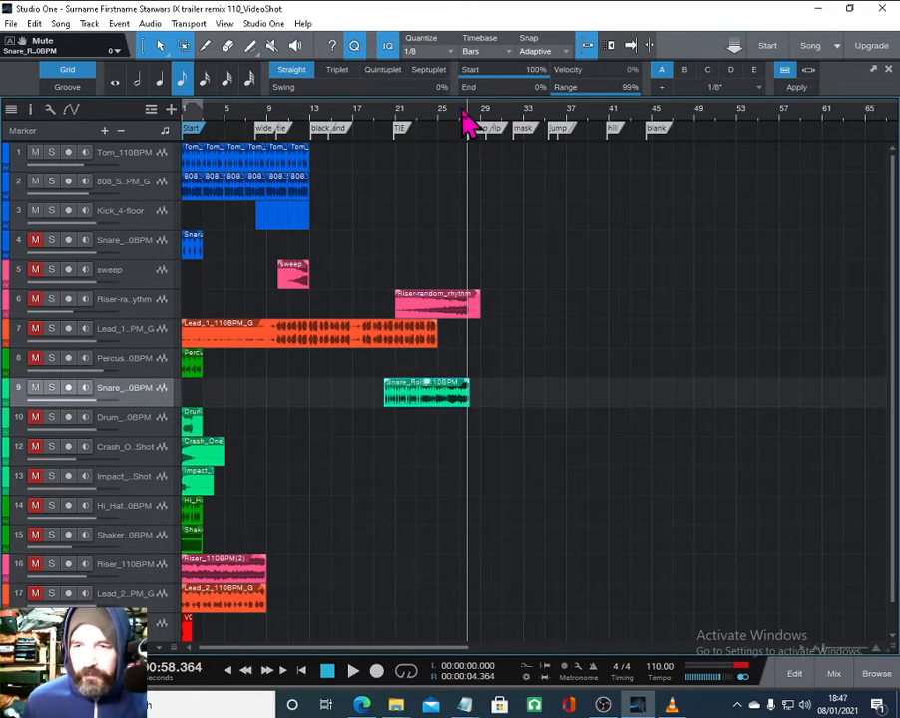
left_click_drag(463, 112, 458, 157)
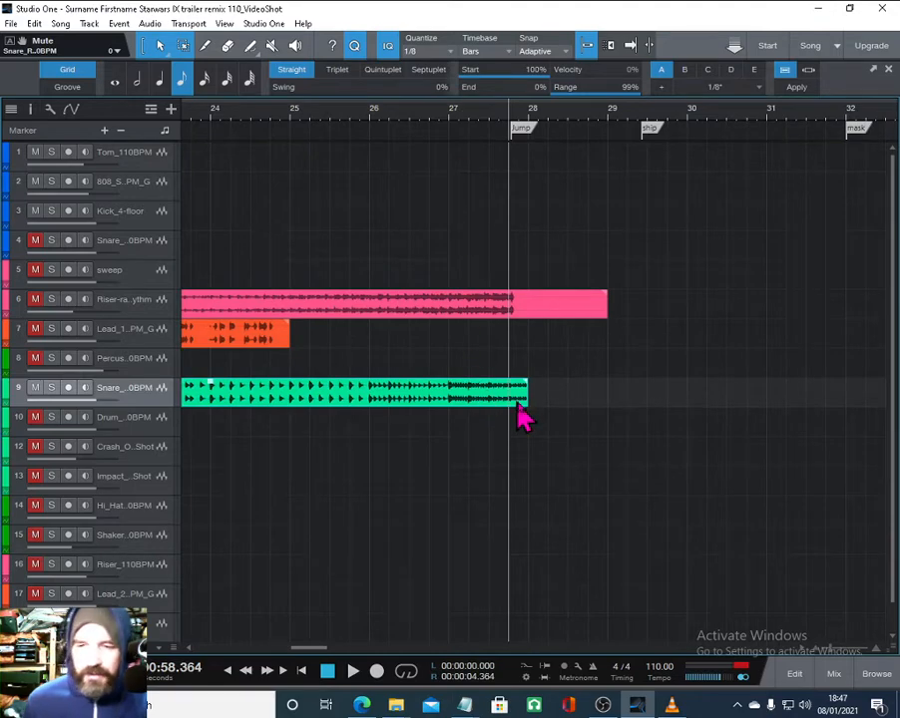
left_click_drag(512, 409, 487, 396)
- Preview the arrangement and move the Snare clip to start at bar 15 by the sand marker
left_click_drag(430, 111, 432, 63)
left_click(224, 111)
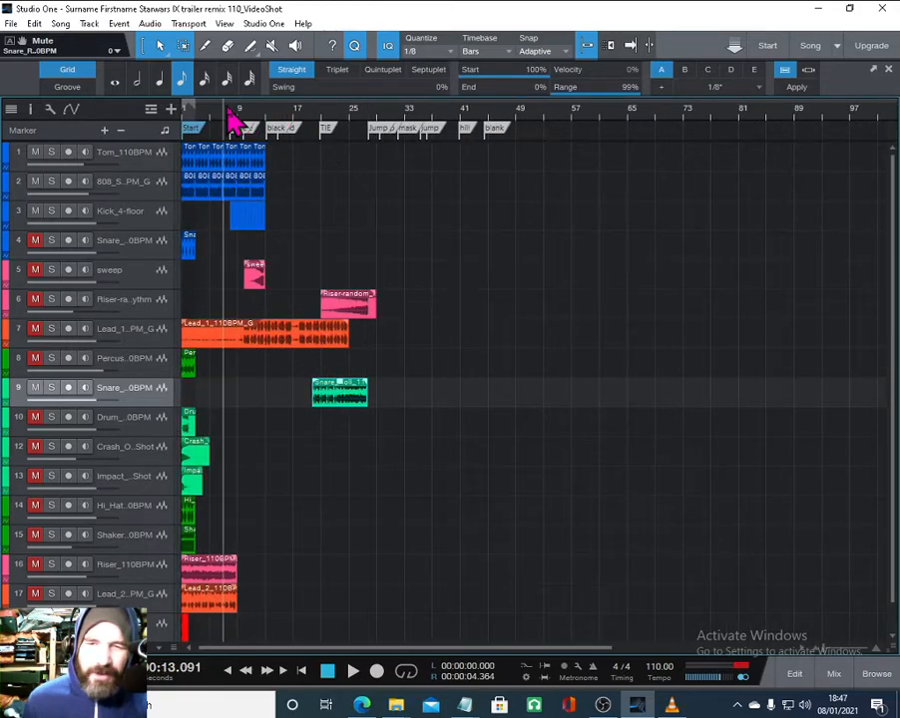
key("space")
left_click_drag(247, 112, 335, 164)
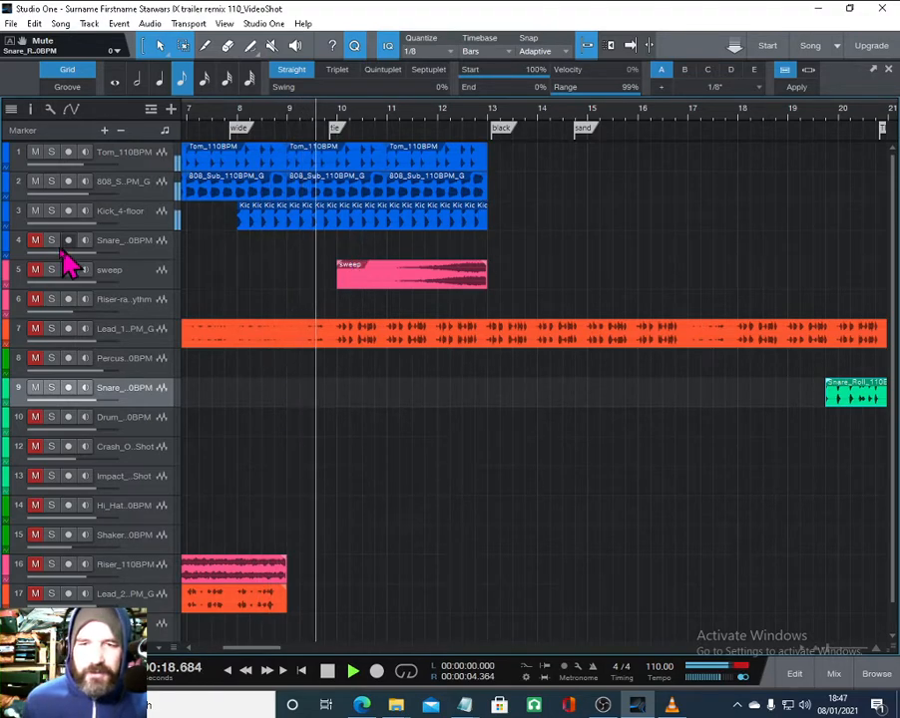
left_click_drag(232, 107, 231, 72)
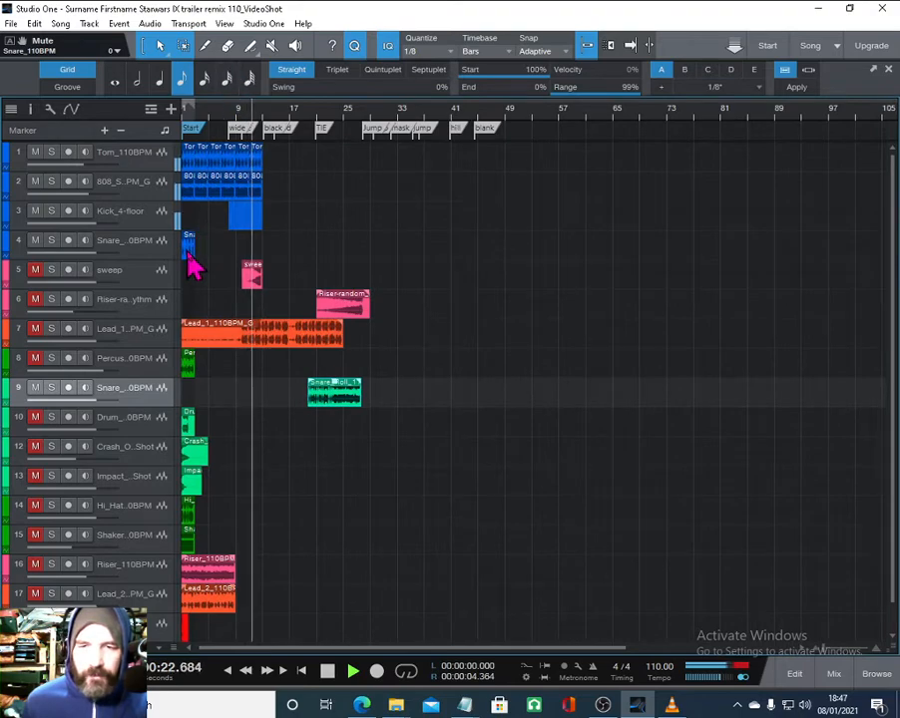
left_click_drag(185, 244, 289, 247)
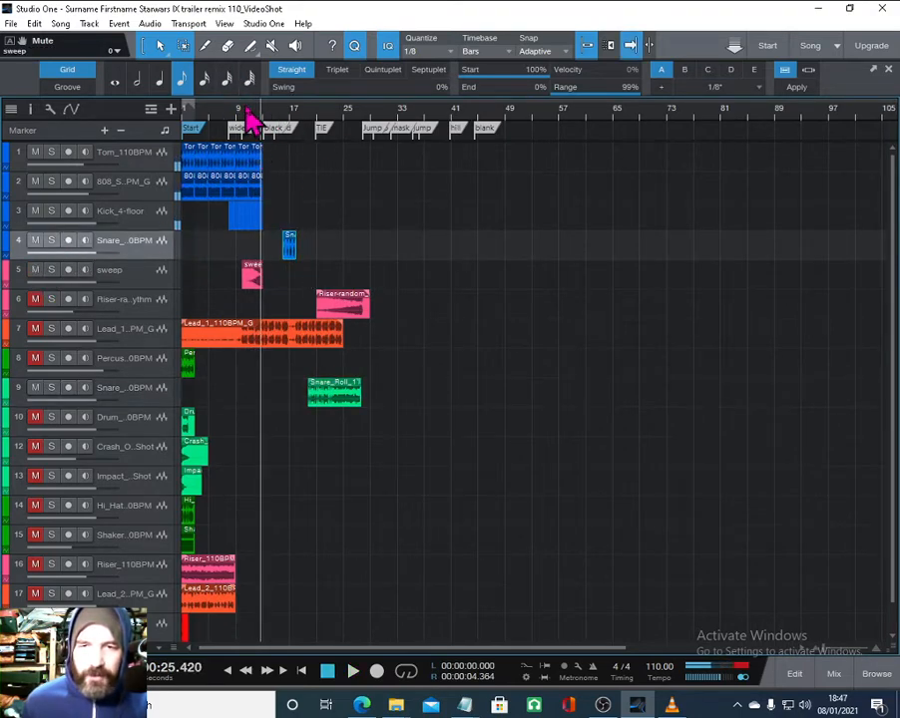
left_click(252, 119)
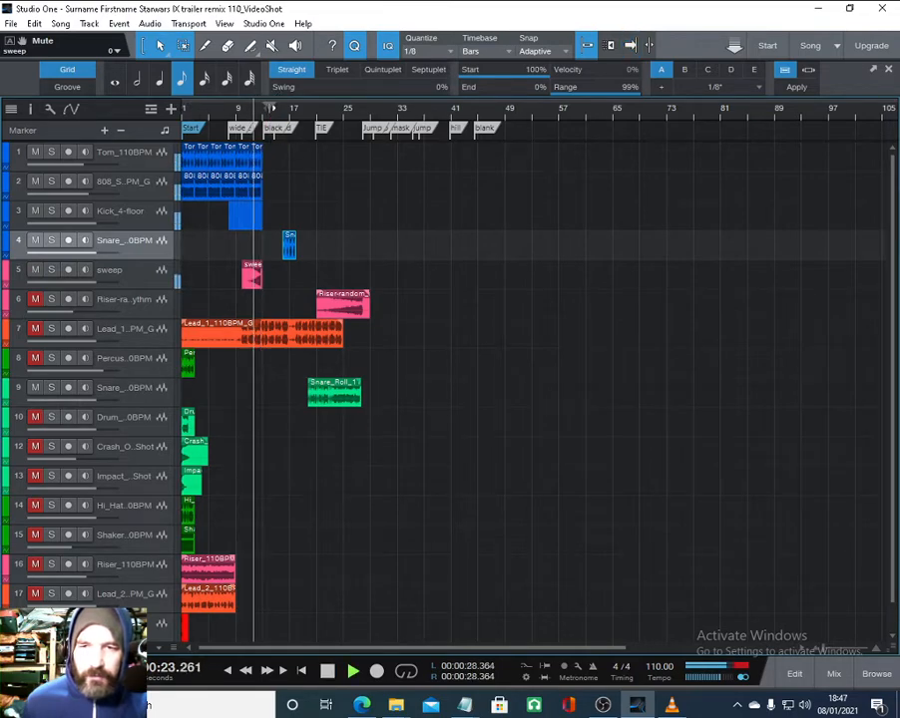
left_click_drag(261, 112, 273, 161)
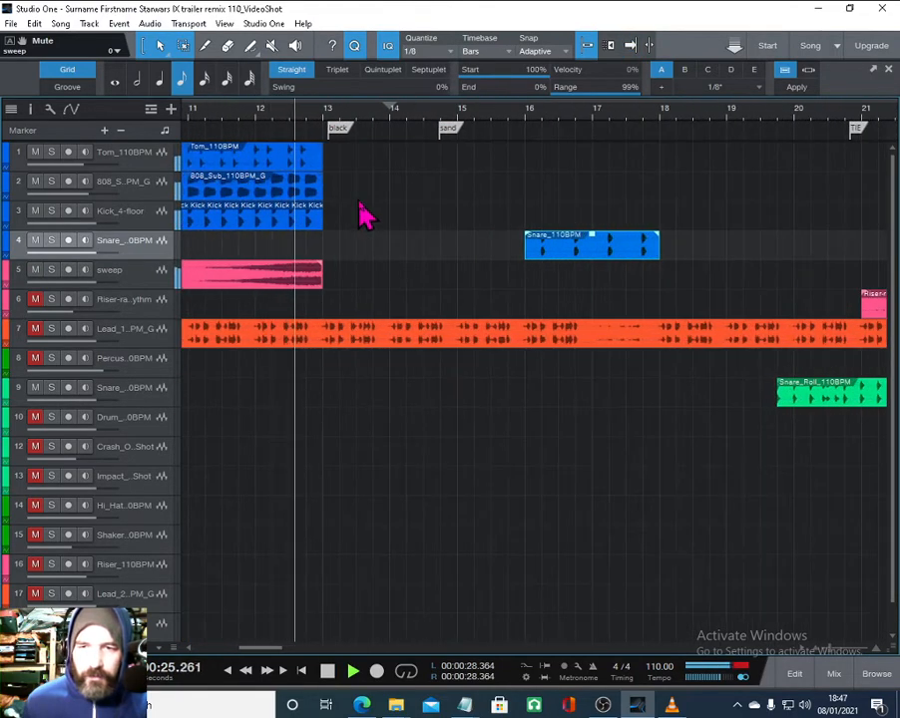
key("space")
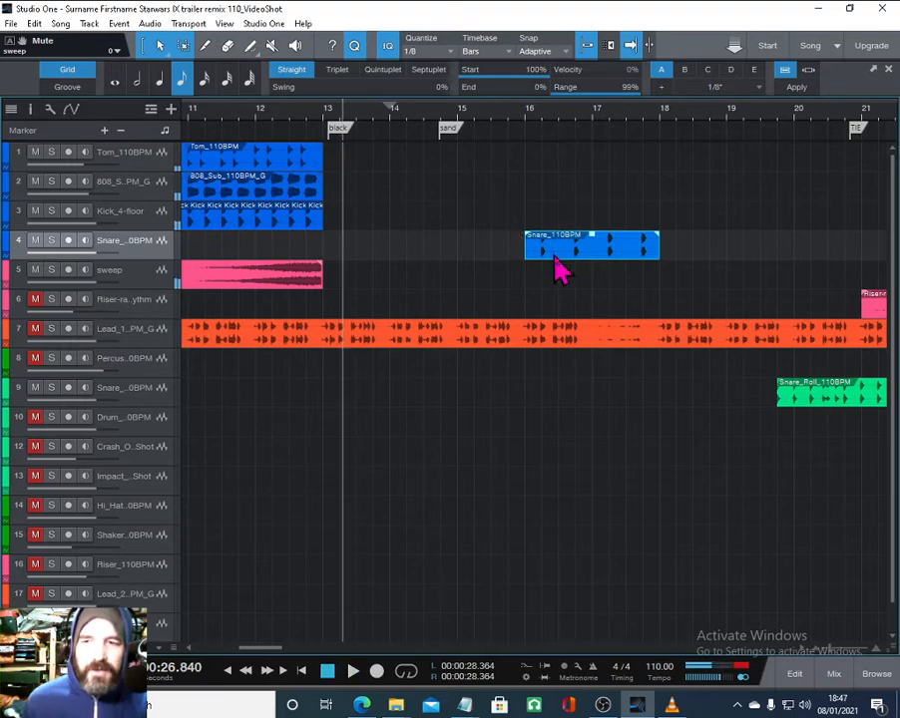
left_click_drag(554, 255, 486, 250)
- Copy the last kick hit, the 808 Sub clip and the Tom clip to bar 15 above the Snare clip, previewing playback
left_click(316, 219)
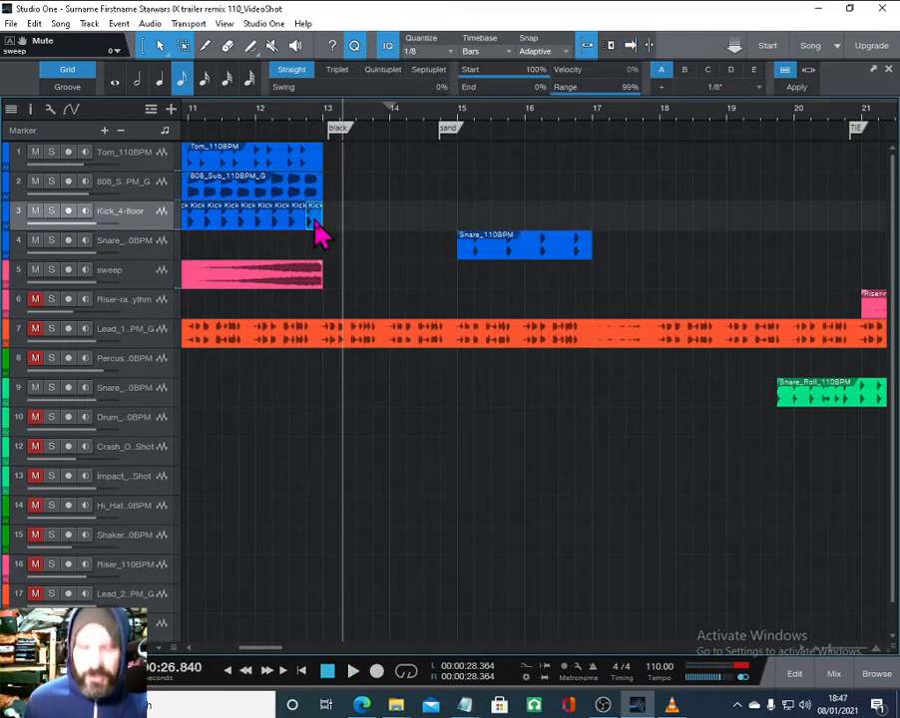
left_click_drag(317, 227, 465, 231)
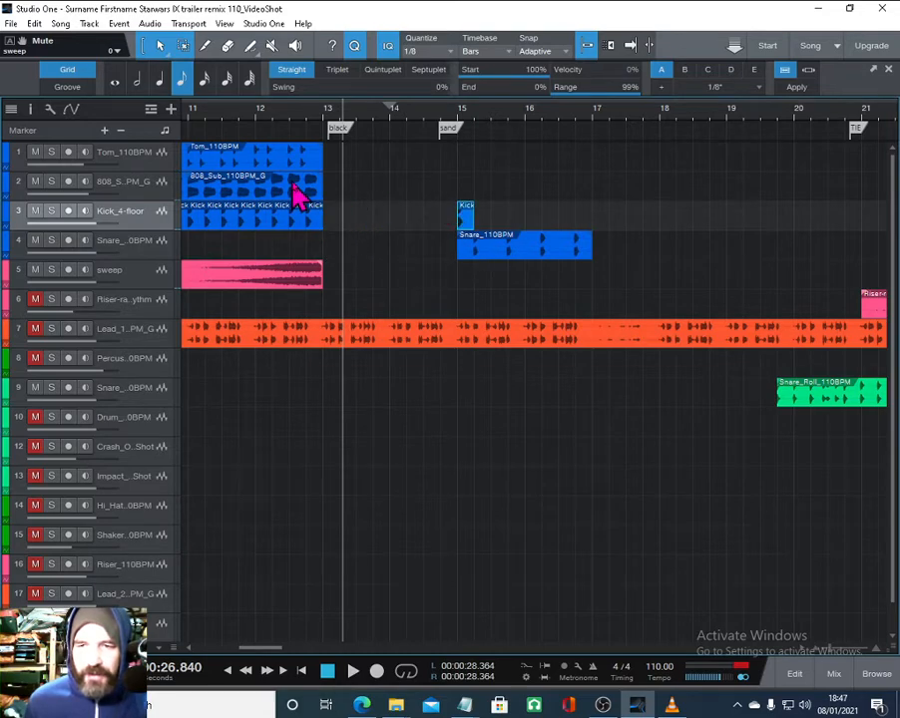
left_click_drag(296, 195, 524, 199)
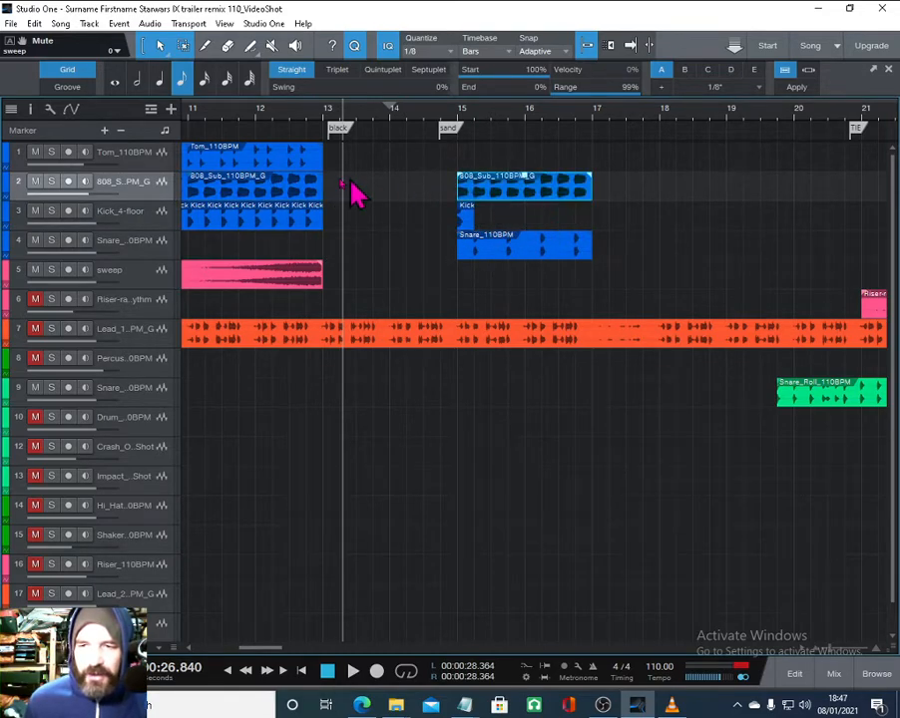
left_click_drag(285, 172, 491, 169)
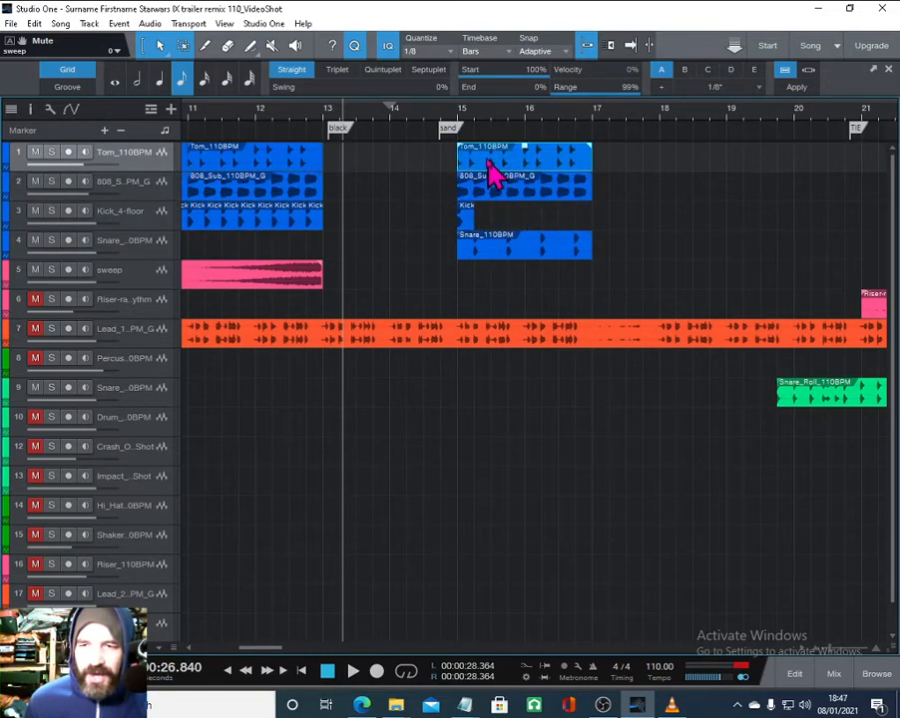
left_click(414, 111)
key("space")
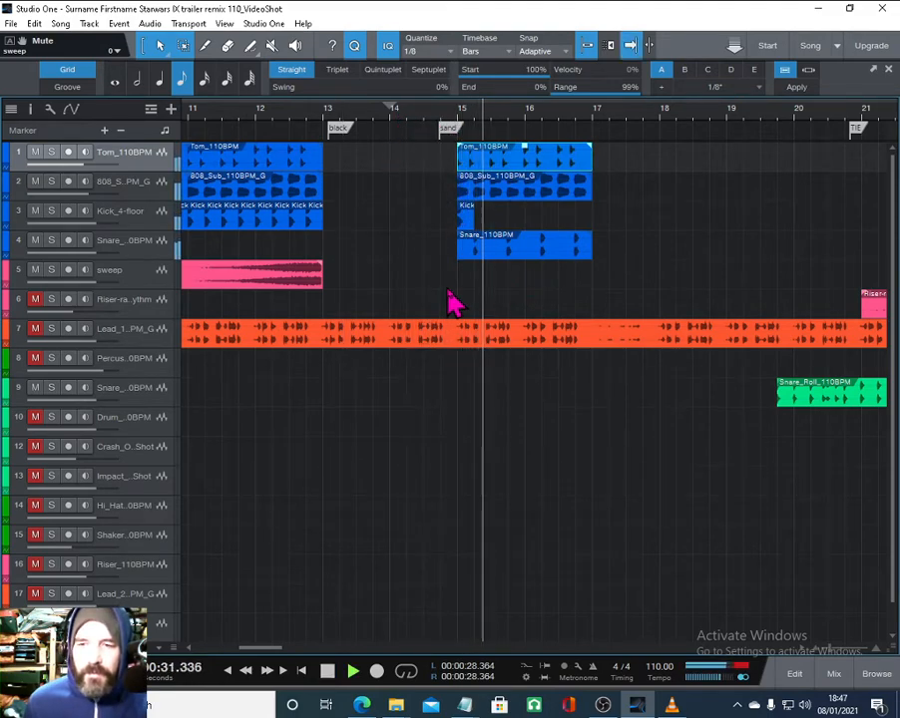
left_click(466, 223)
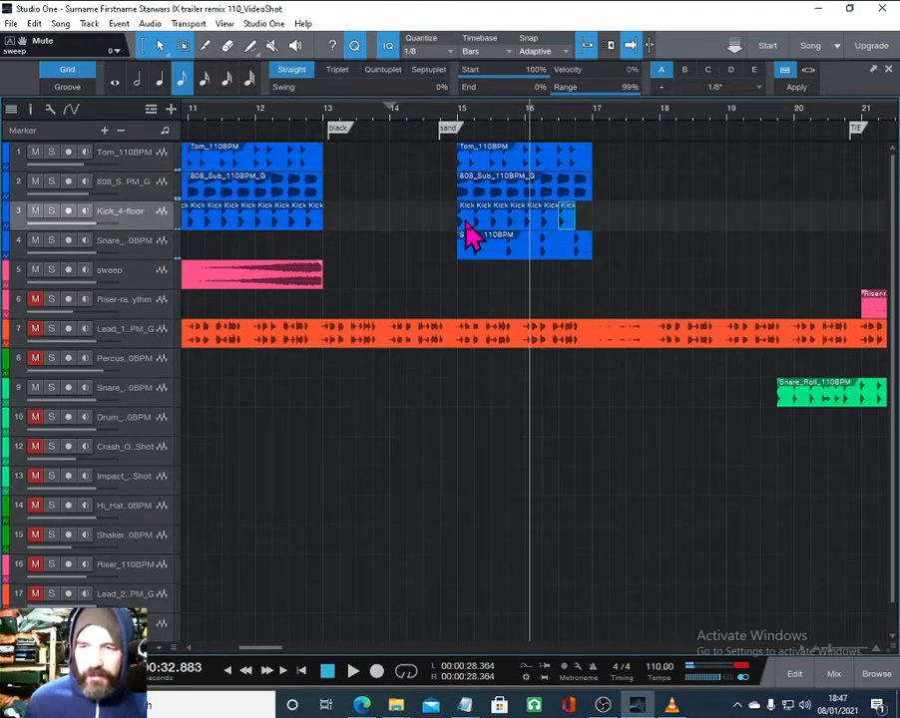
- Select the Tom, 808 Sub, Kick and Snare clips from bar 15 and duplicate them six times
left_click_drag(602, 285, 428, 84)
key("d")
key("d")
key("d")
key("d")
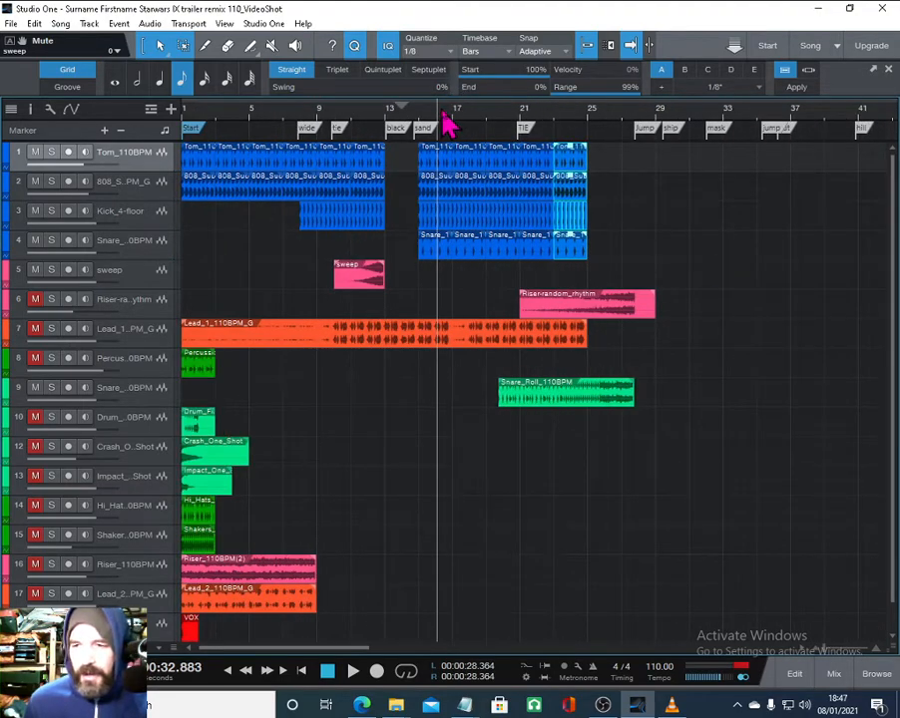
key("d")
key("d")
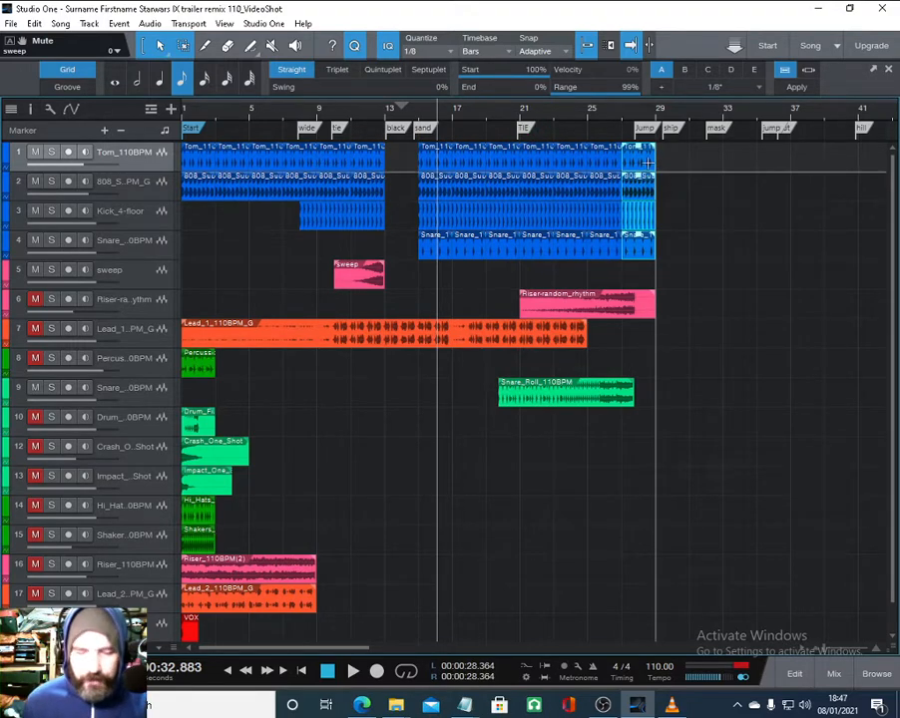
- Undo the last three duplications of the drum block
key("ctrl+z")
key("ctrl+z")
key("ctrl+z")
key("ctrl+z")
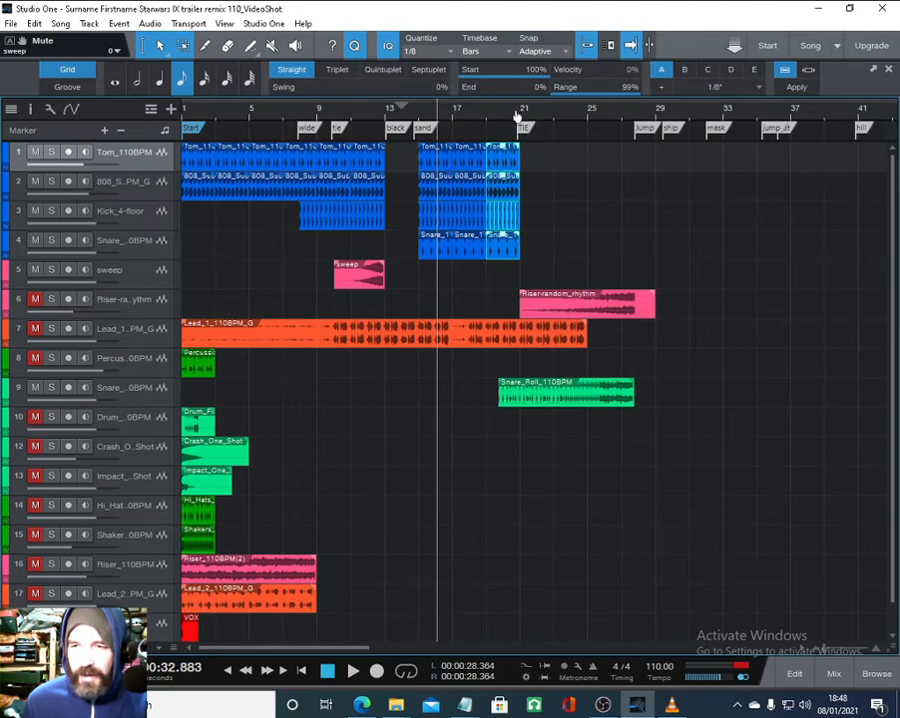
- Move the last drum block to start just after bar 21 and duplicate it twice
left_click_drag(516, 117, 516, 143)
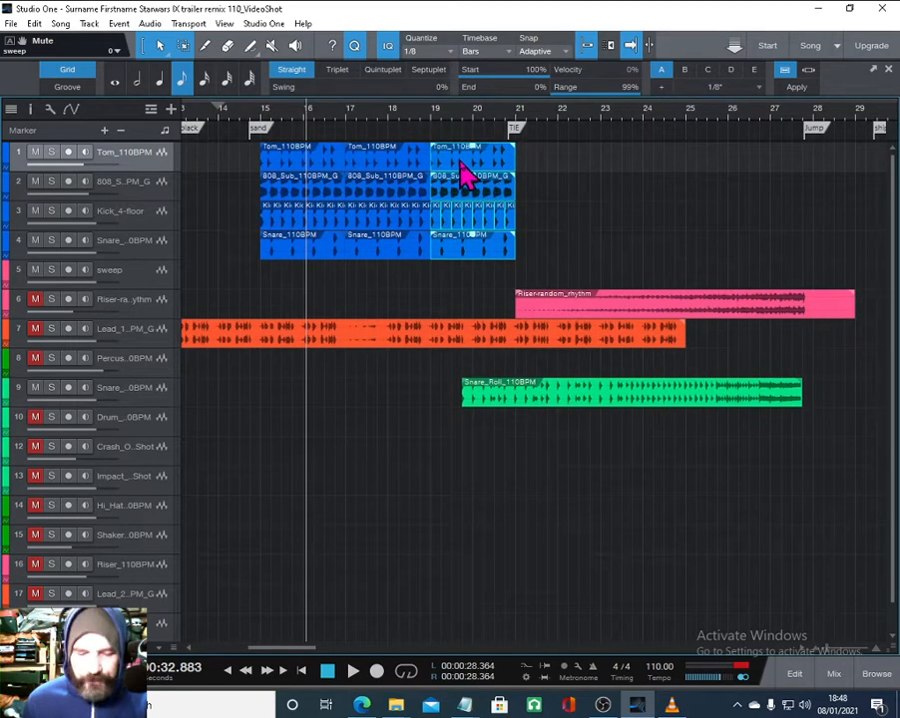
left_click_drag(460, 165, 585, 176)
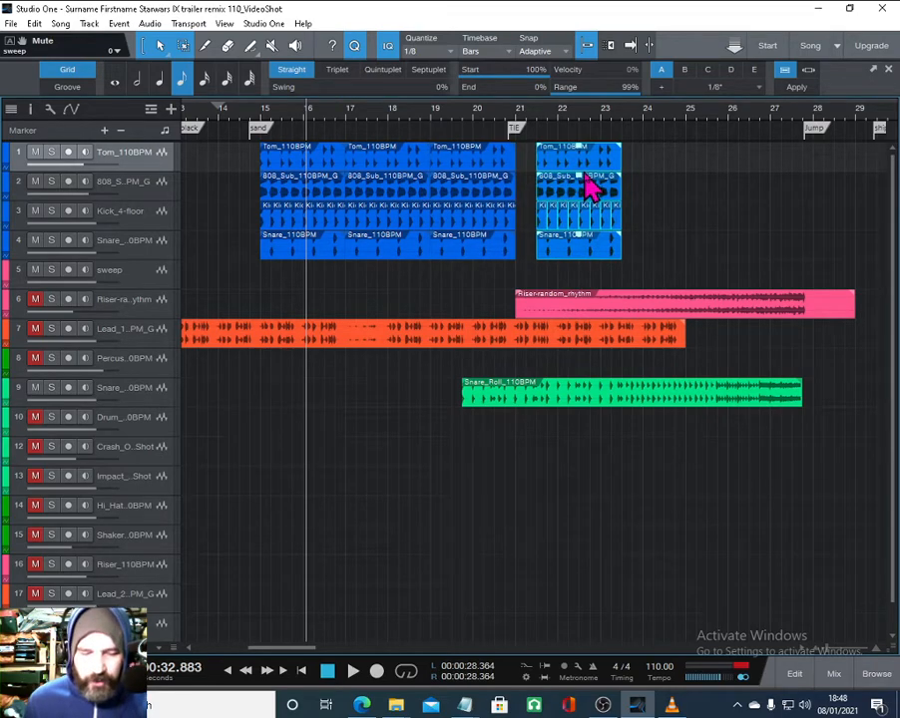
key("d")
key("d")
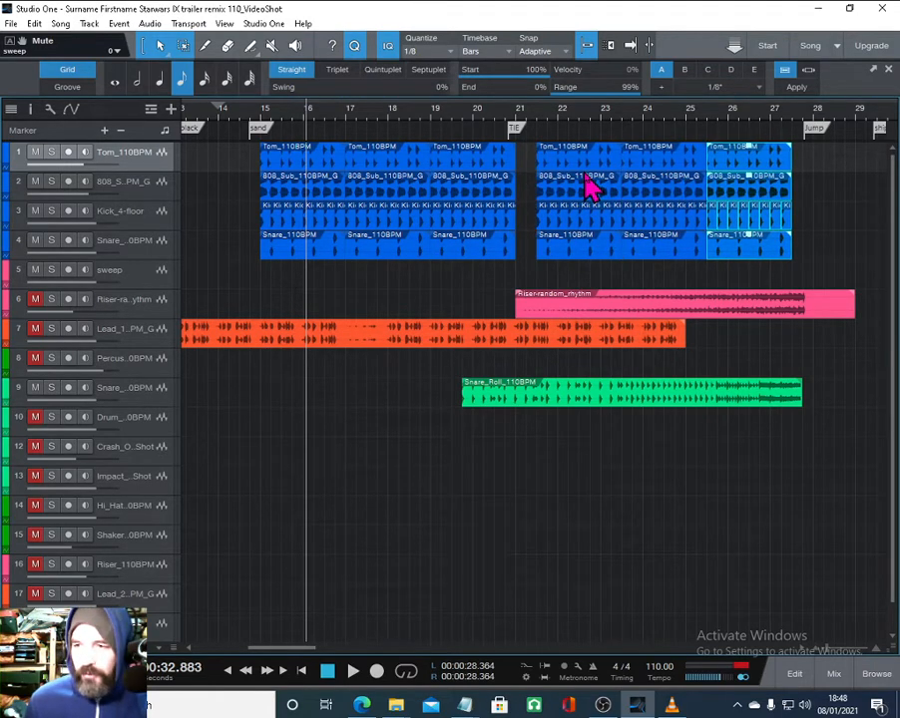
- Move the Percussion clip to start at bar 15 beneath the drum blocks
left_click(790, 225)
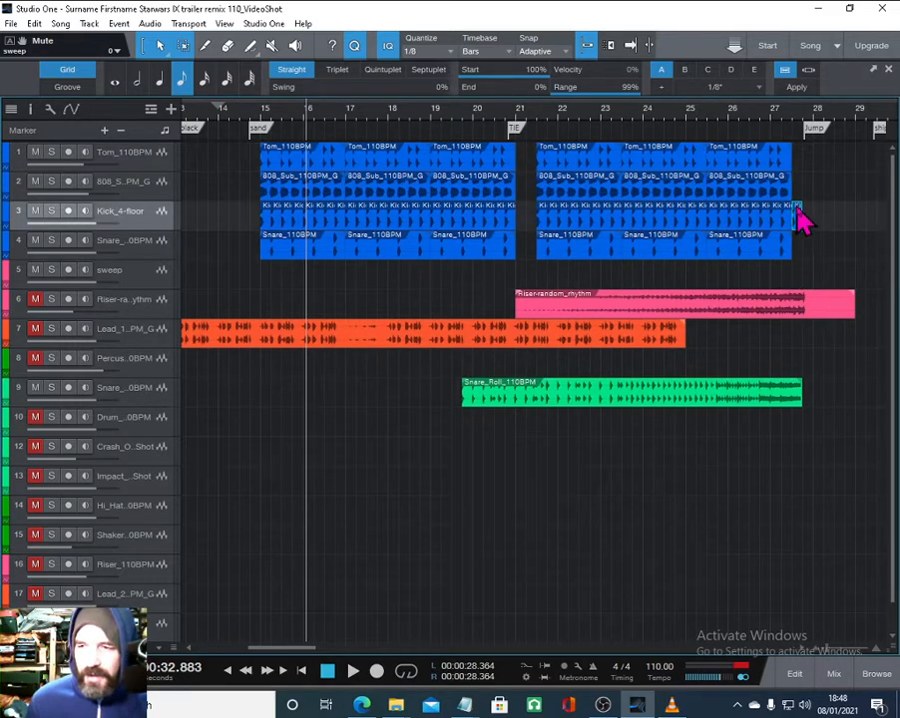
left_click_drag(532, 112, 534, 81)
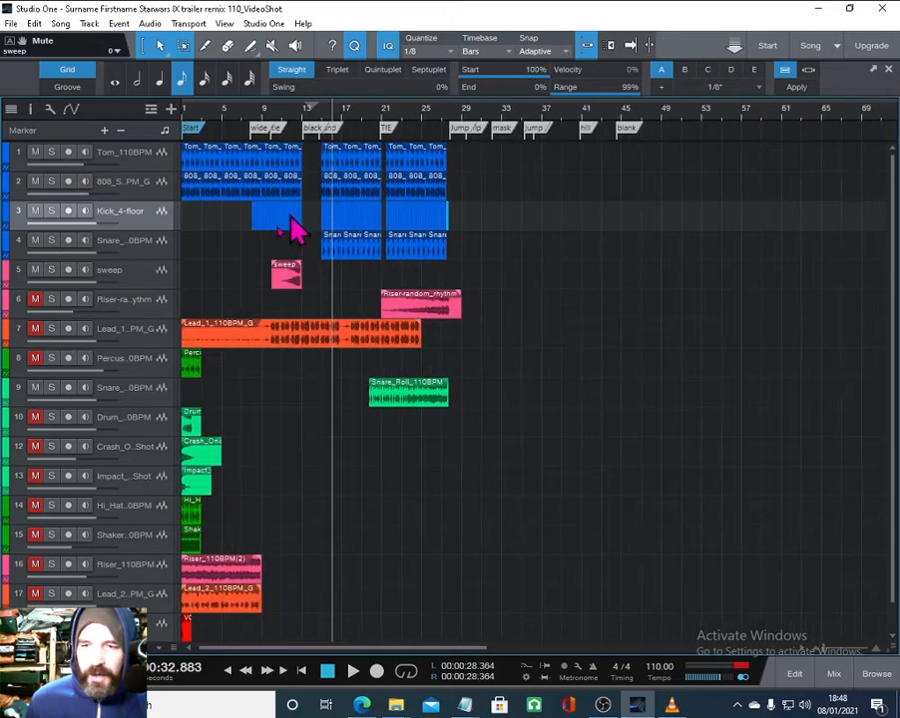
left_click(193, 369)
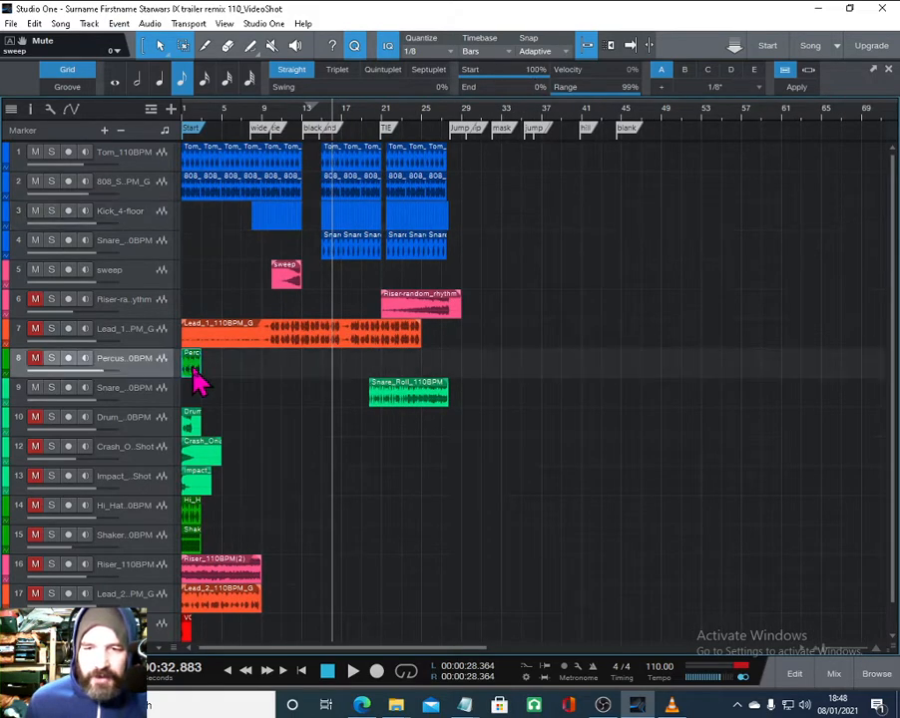
left_click_drag(195, 377, 336, 379)
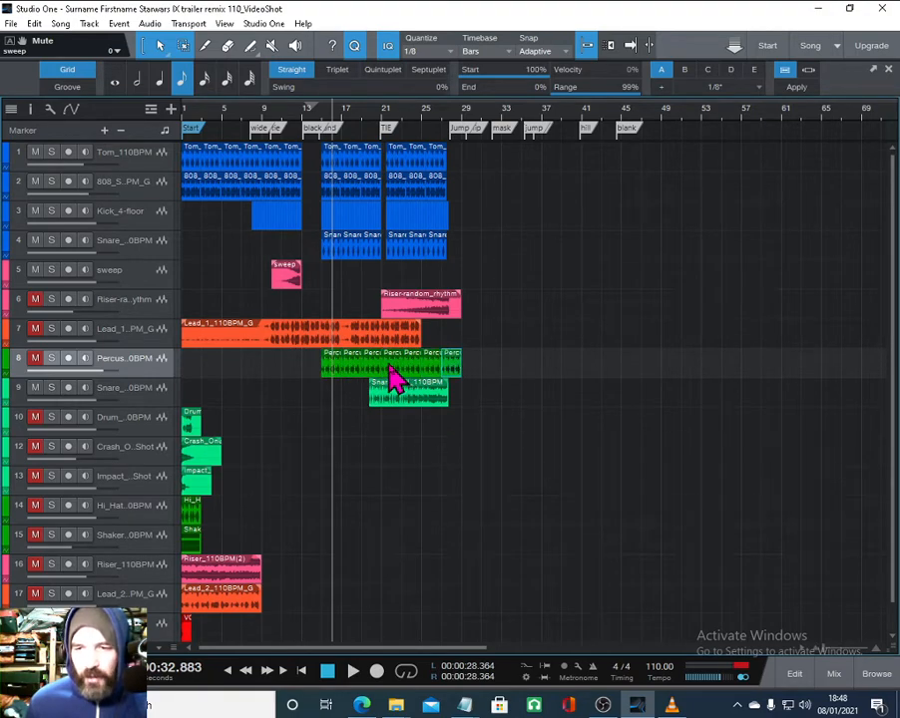
- Unmute the Lead_1 and Riser tracks while previewing playback
key("space")
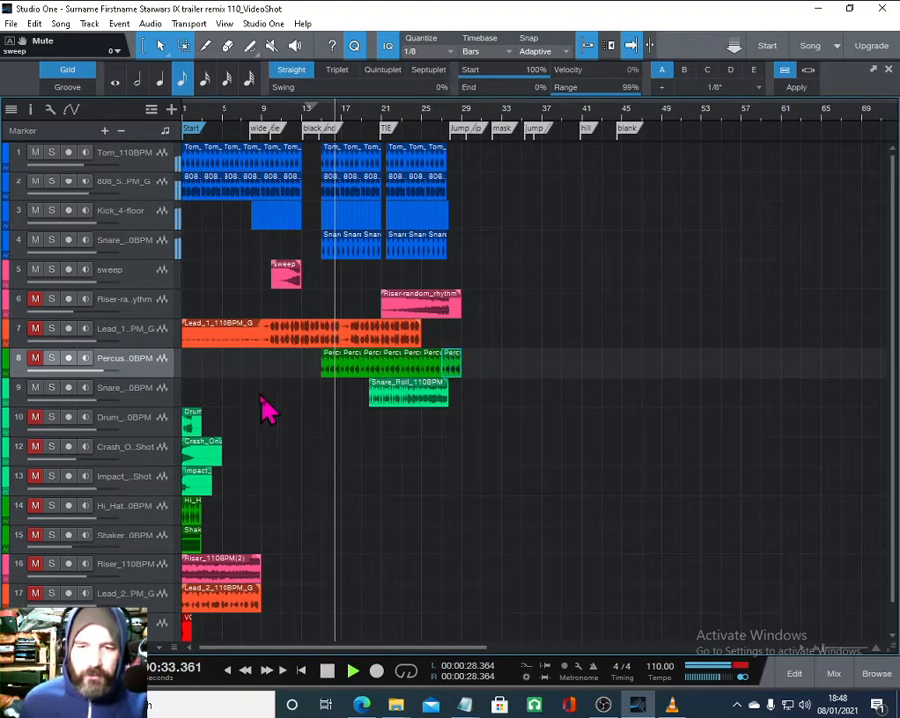
left_click(35, 329)
left_click(35, 299)
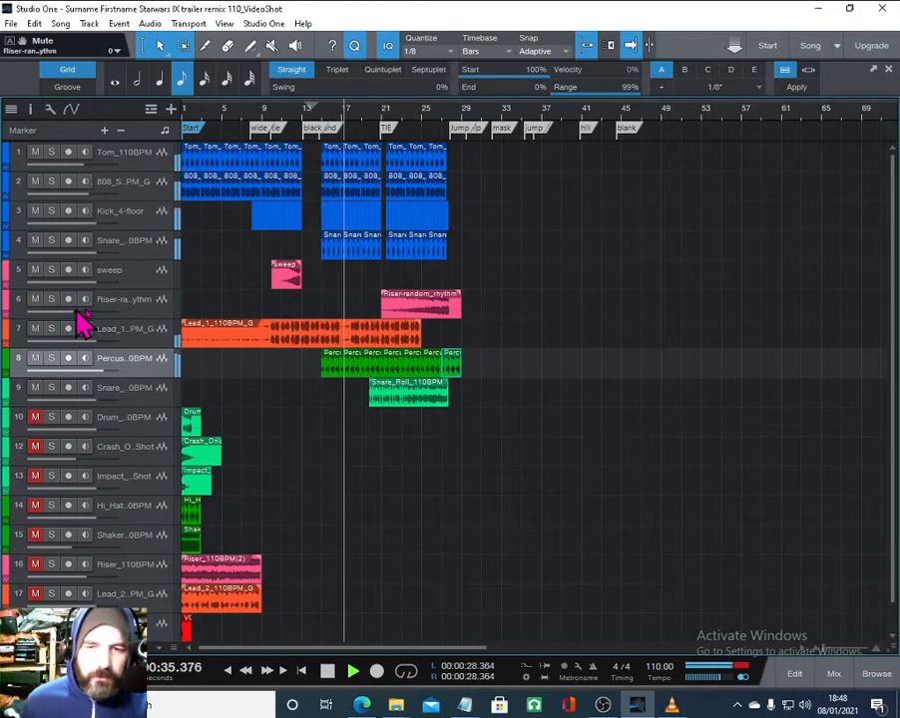
key("space")
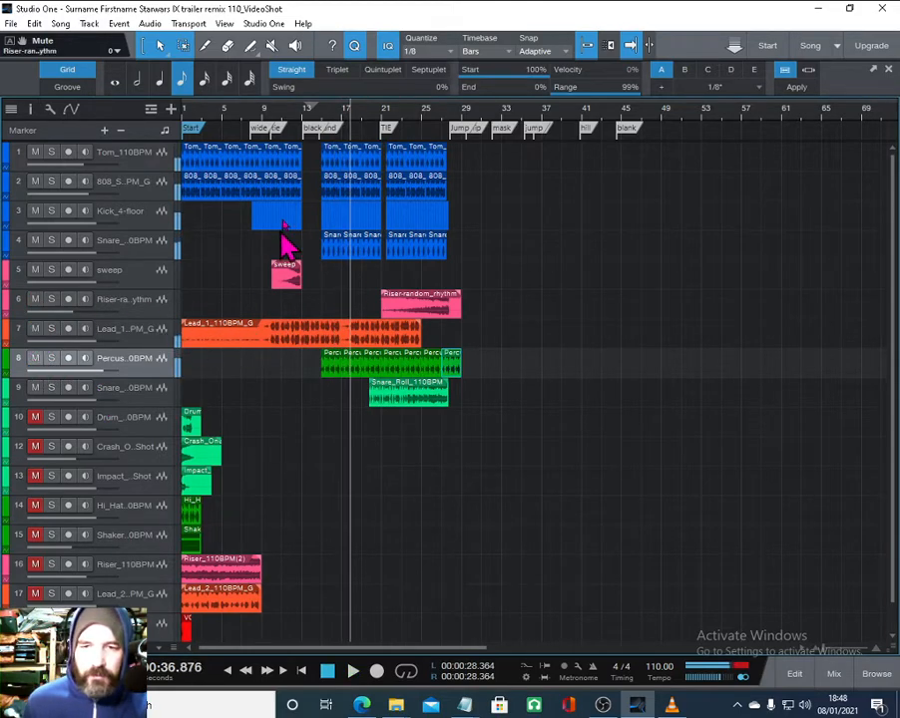
- Adjust the Lead_1 clip's end to just before the Jump marker near bar 28, previewing playback
left_click(232, 124)
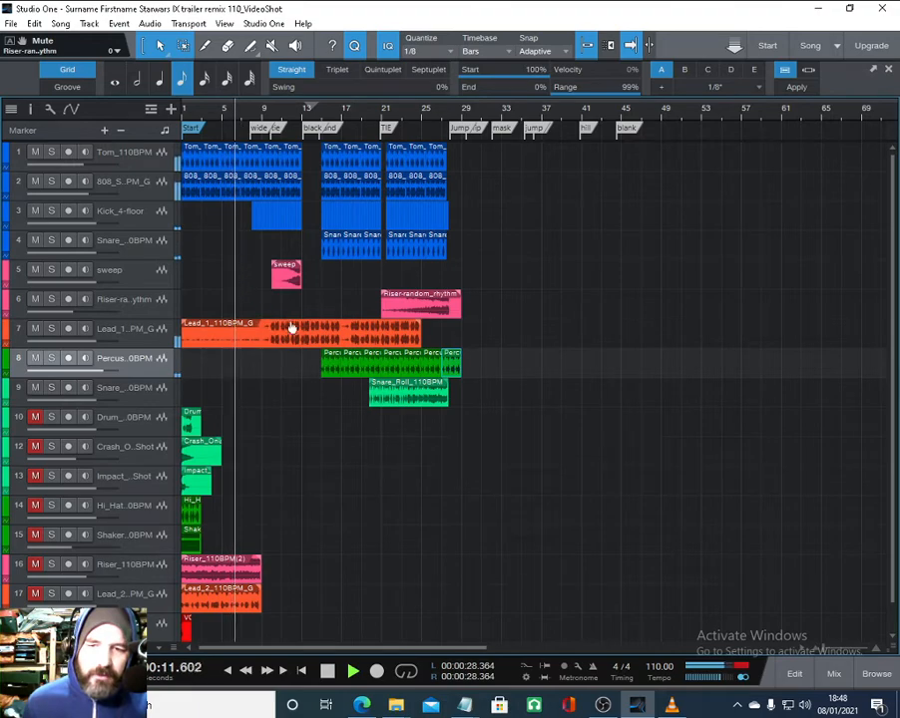
scroll(438, 127, "up", 3)
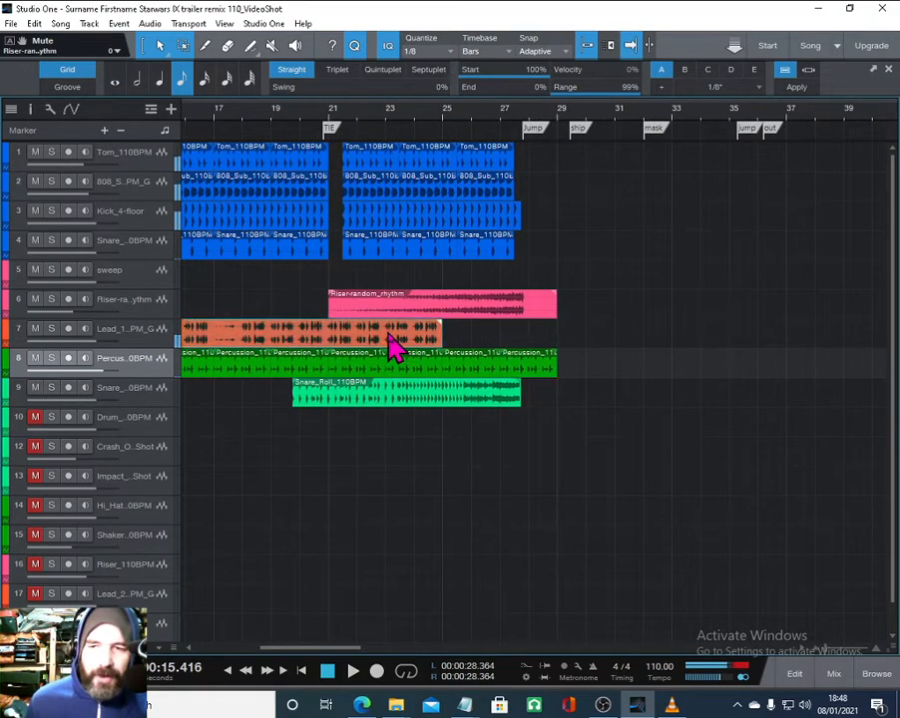
left_click_drag(395, 343, 482, 341)
scroll(489, 126, "up", 2)
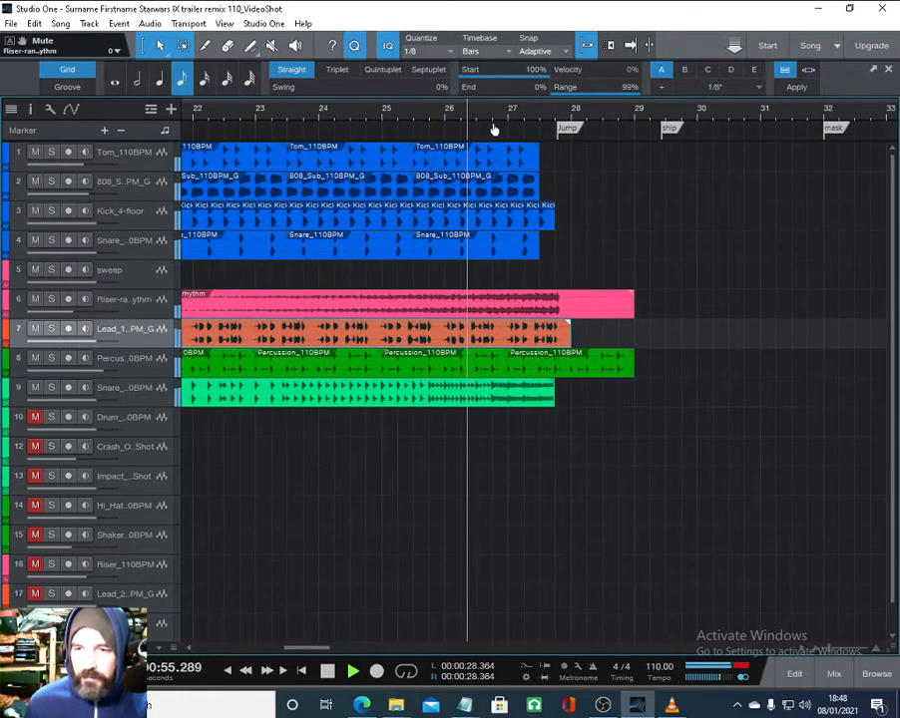
scroll(511, 123, "up", 2)
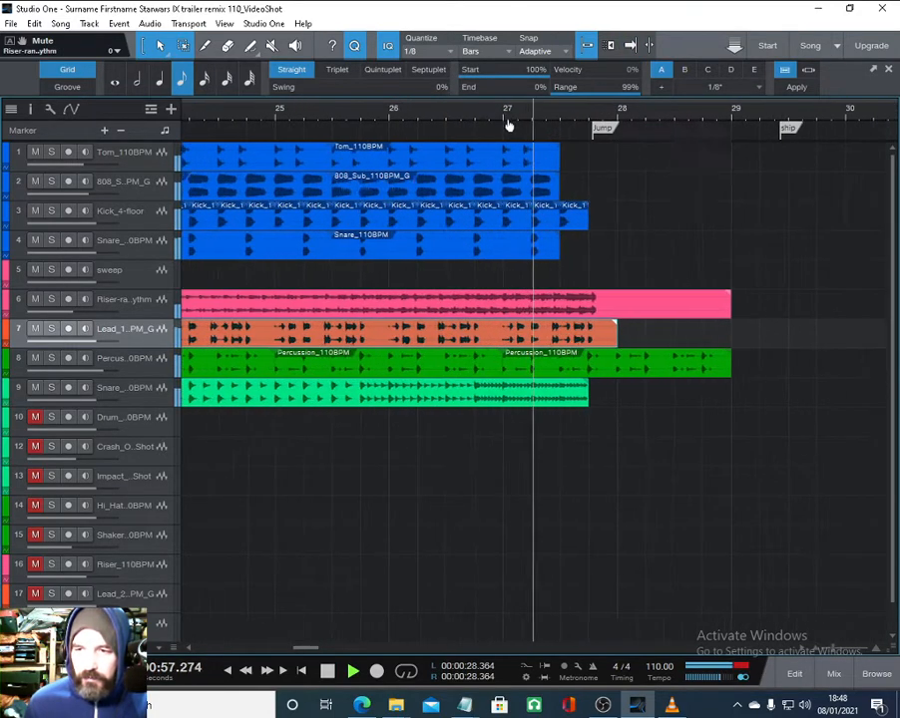
key("space")
left_click_drag(561, 338, 536, 332)
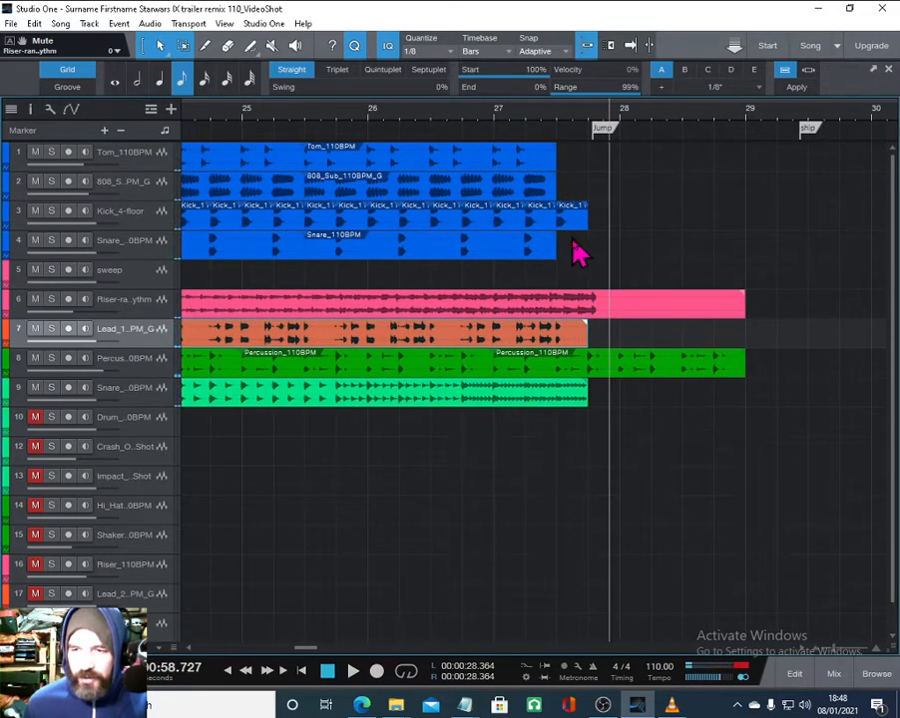
- Move the Crash_One_Shot track up above the Drum track
scroll(509, 128, "down", 6)
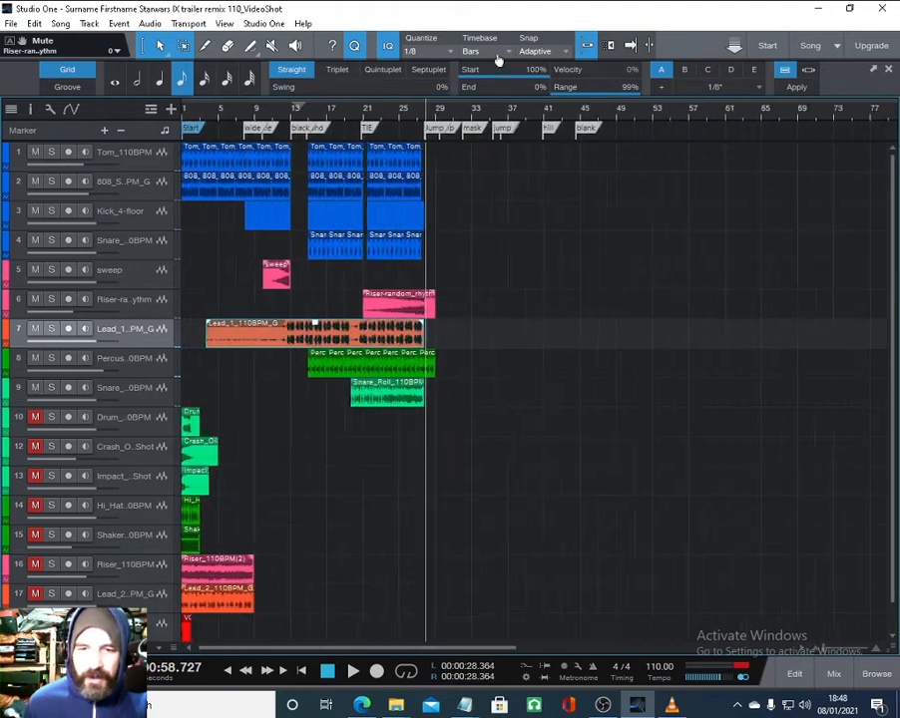
scroll(244, 344, "down", 1)
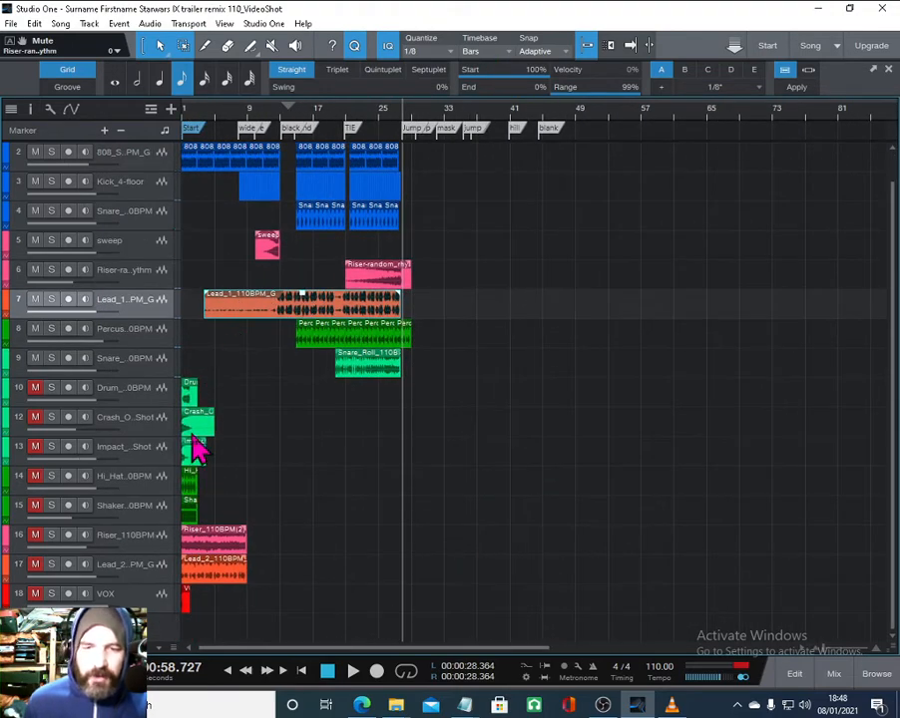
left_click_drag(118, 427, 119, 389)
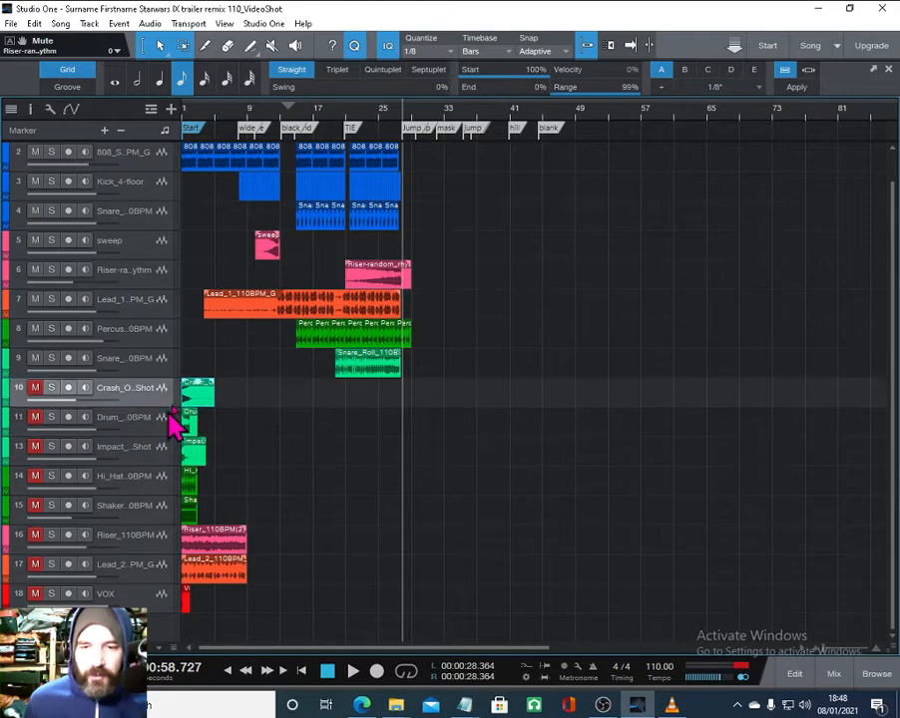
- Move the Crash_One_Shot clip to start near bar 27 and preview playback there
scroll(194, 128, "up", 4)
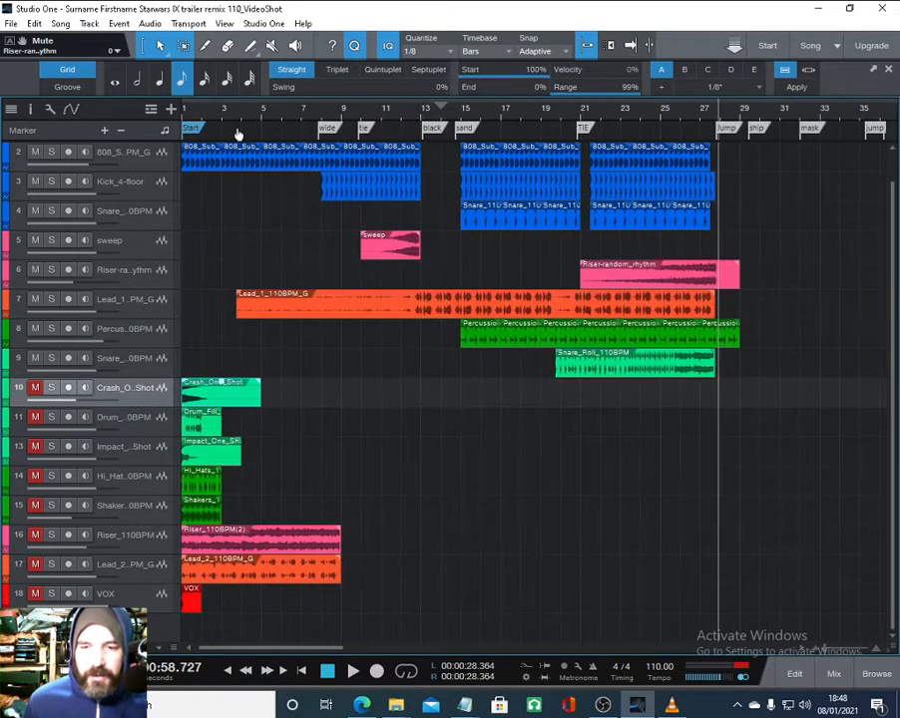
scroll(237, 134, "up", 1)
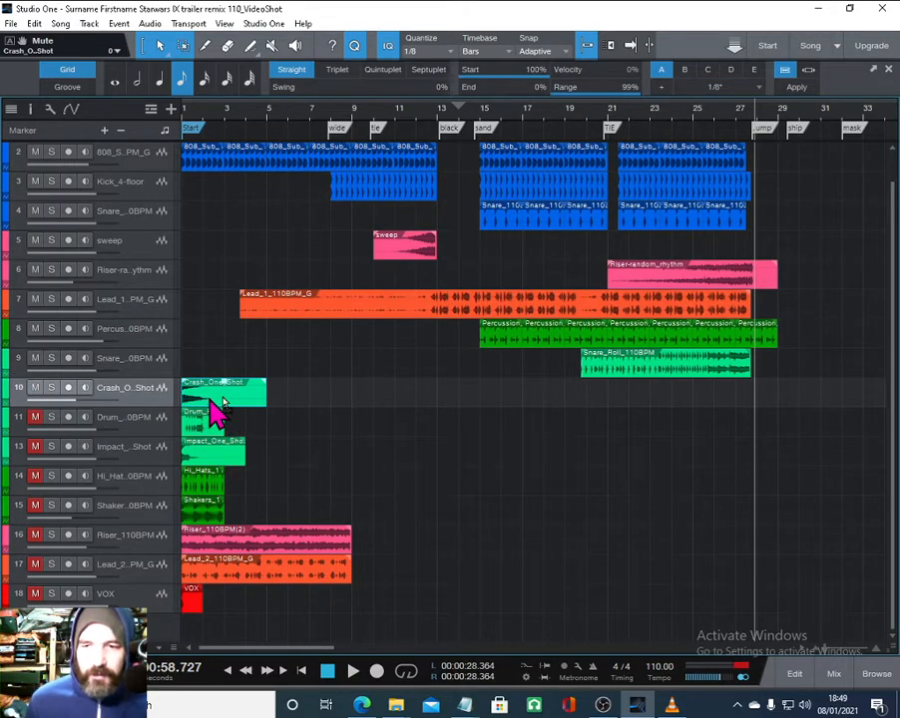
left_click_drag(222, 403, 725, 407)
scroll(755, 119, "up", 6)
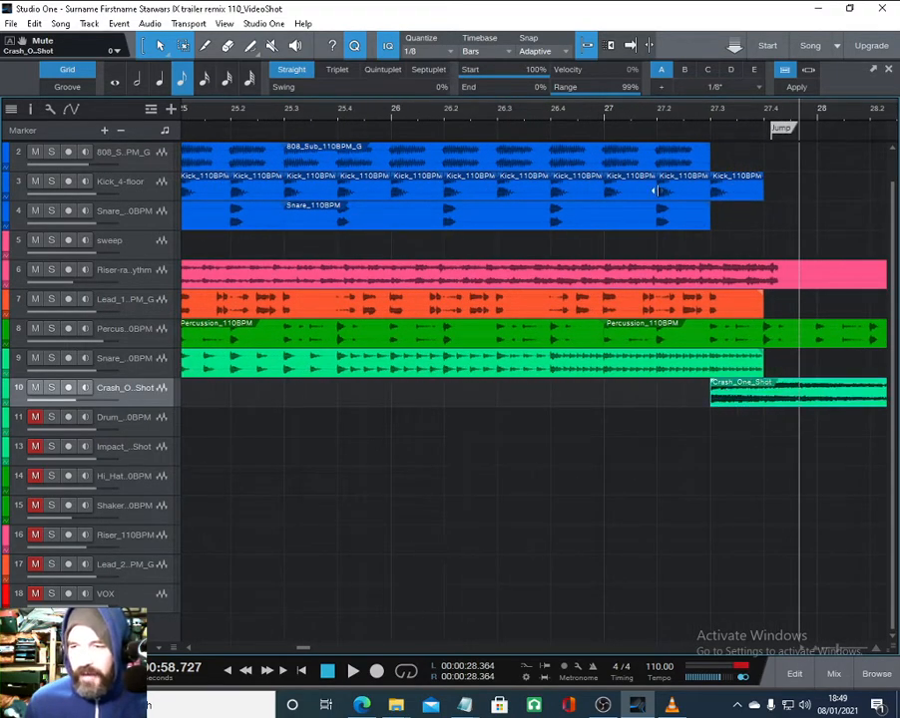
left_click(574, 125)
key("space")
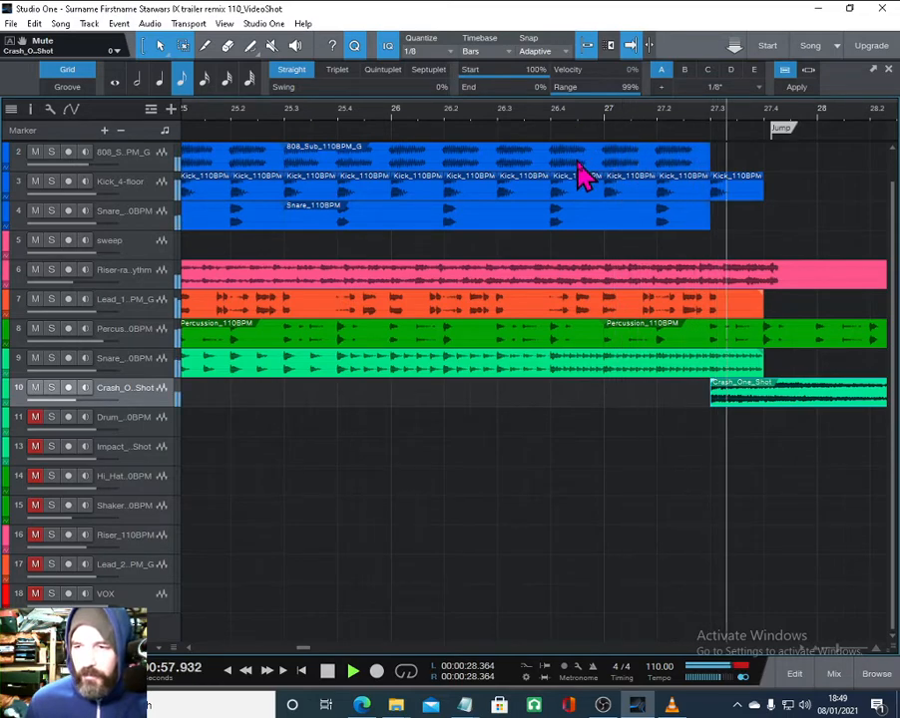
- Trim the ends of the Percussion and Riser clips back to about bar 28
scroll(536, 104, "down", 3)
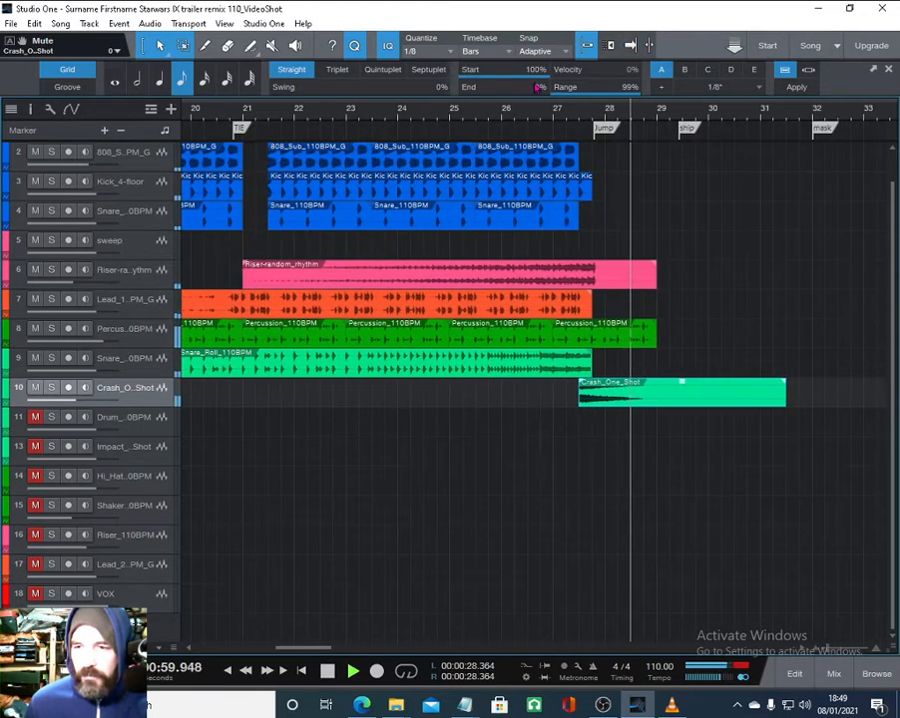
key("space")
left_click_drag(654, 335, 595, 336)
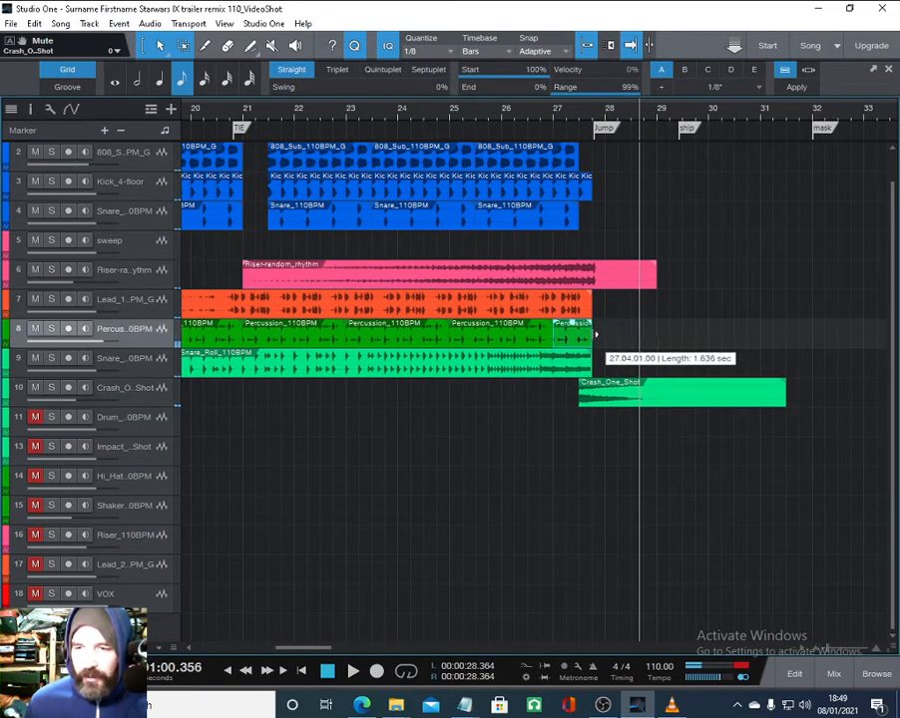
left_click_drag(656, 275, 604, 274)
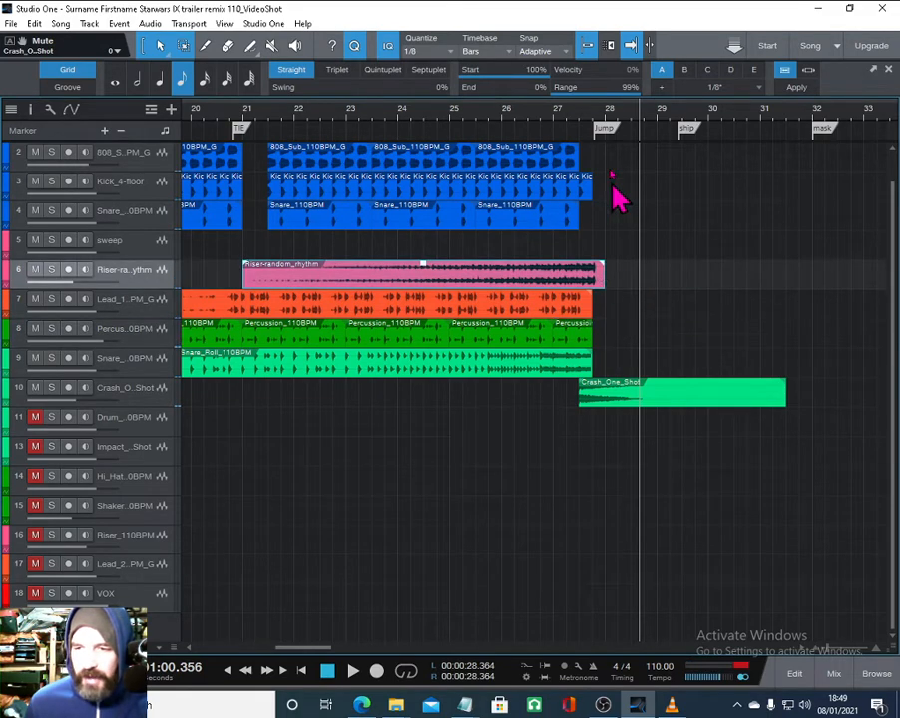
- Move the Impact_One_Shot clip to bar 13 at the black marker and preview it from bar 12
left_click_drag(589, 116, 585, 77)
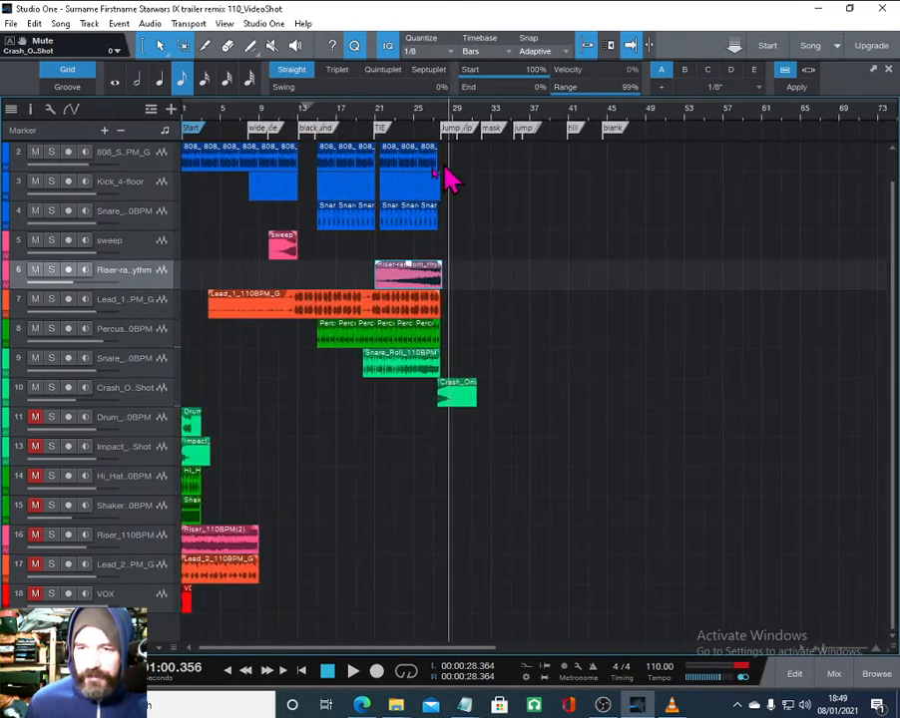
left_click_drag(433, 113, 437, 124)
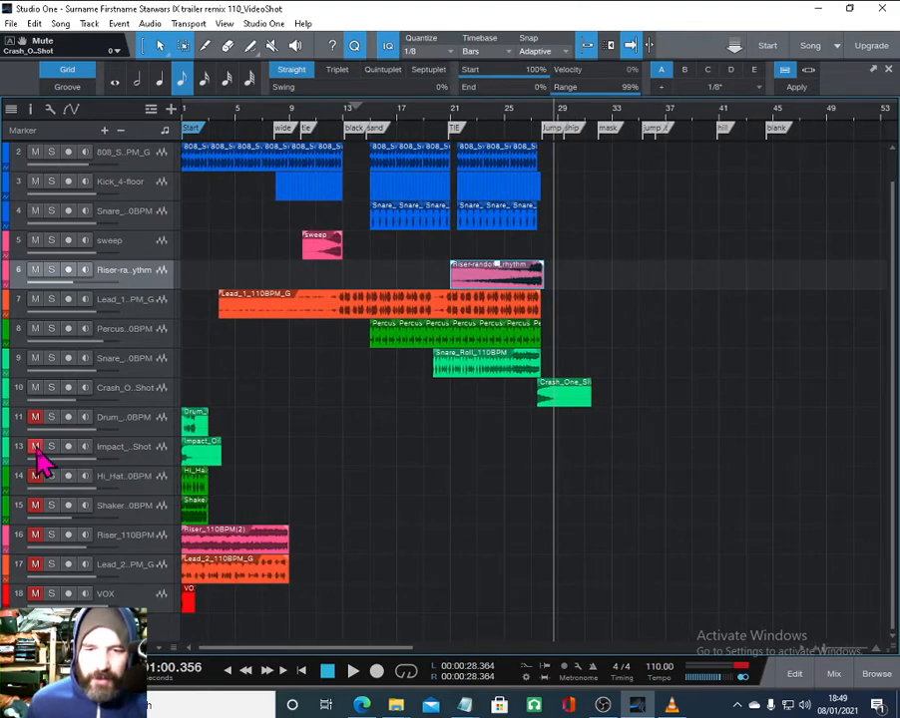
left_click_drag(206, 460, 365, 464)
left_click(318, 112)
key("space")
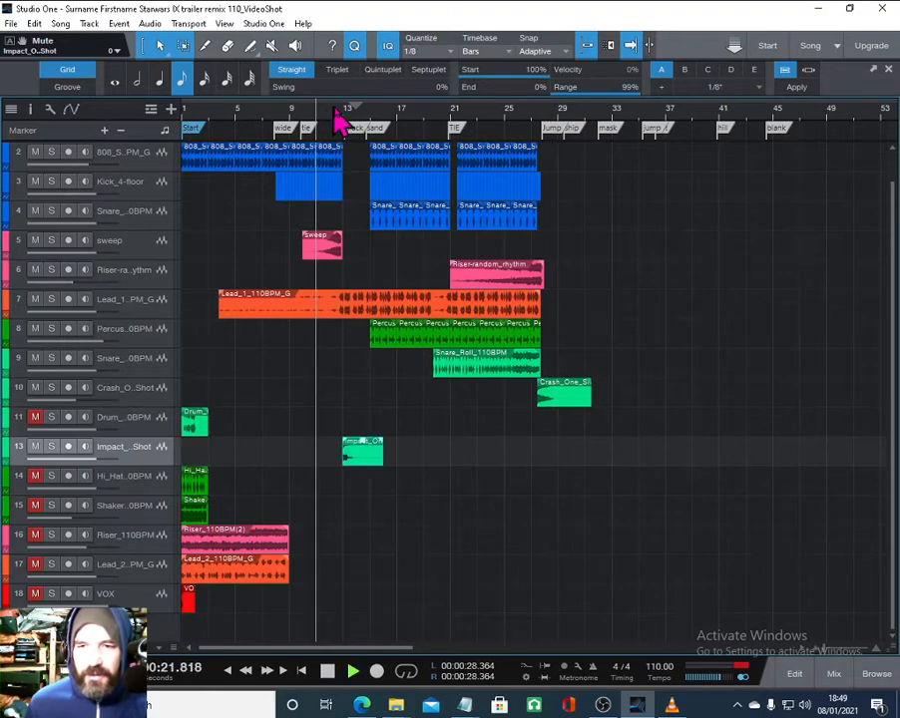
left_click_drag(327, 113, 341, 145)
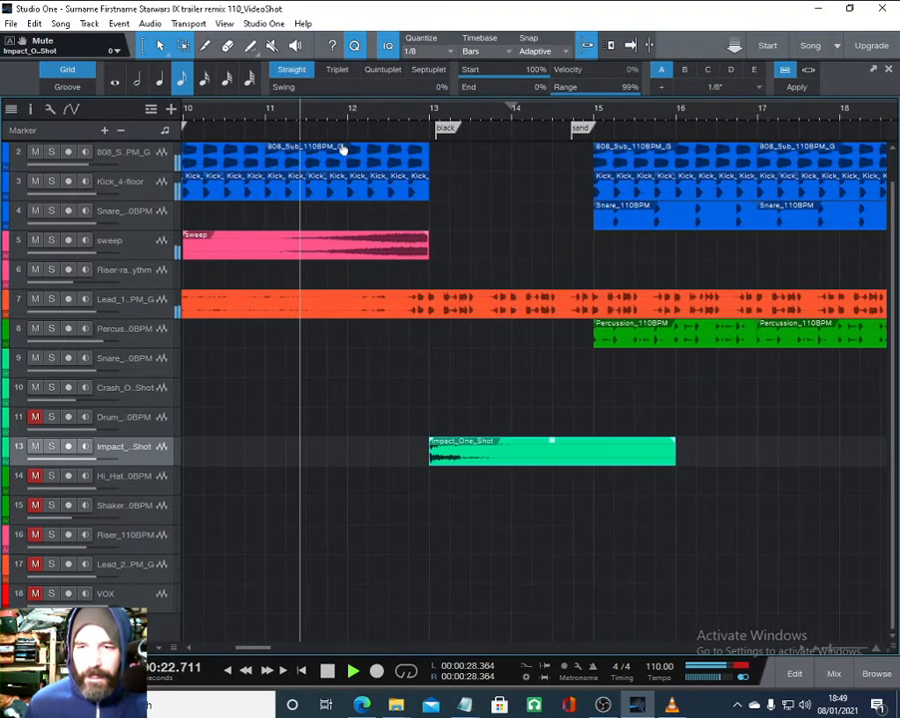
key("space")
- Duplicate the last kick hit just past bar 13 and preview playback
left_click(419, 196)
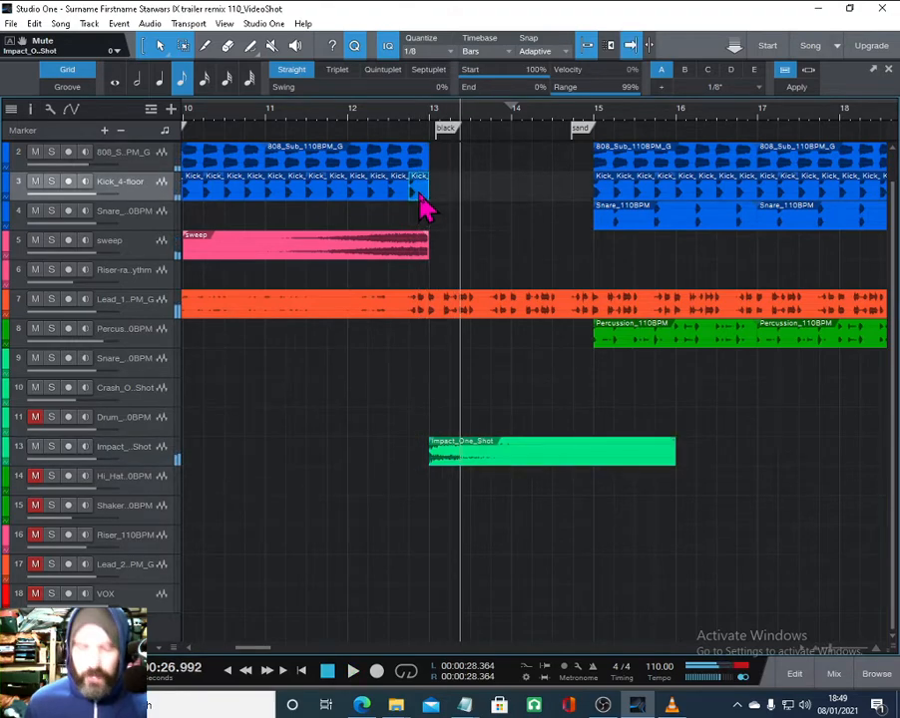
left_click(393, 122)
key("space")
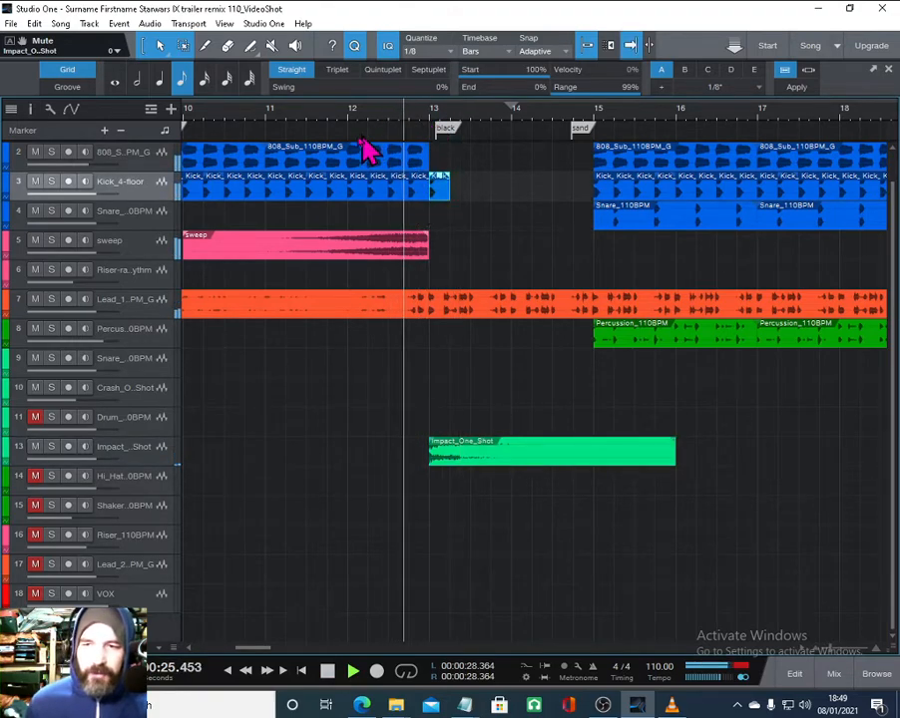
- Copy the sweep clip to run from bar 13 up to the sand marker at bar 15
left_click_drag(397, 130, 387, 77)
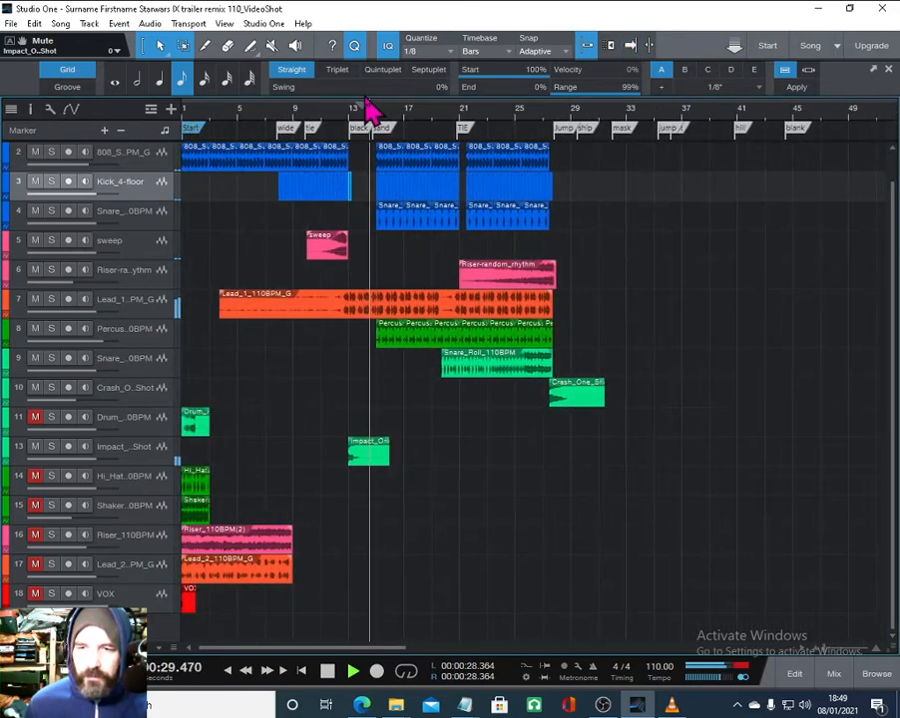
left_click(335, 253)
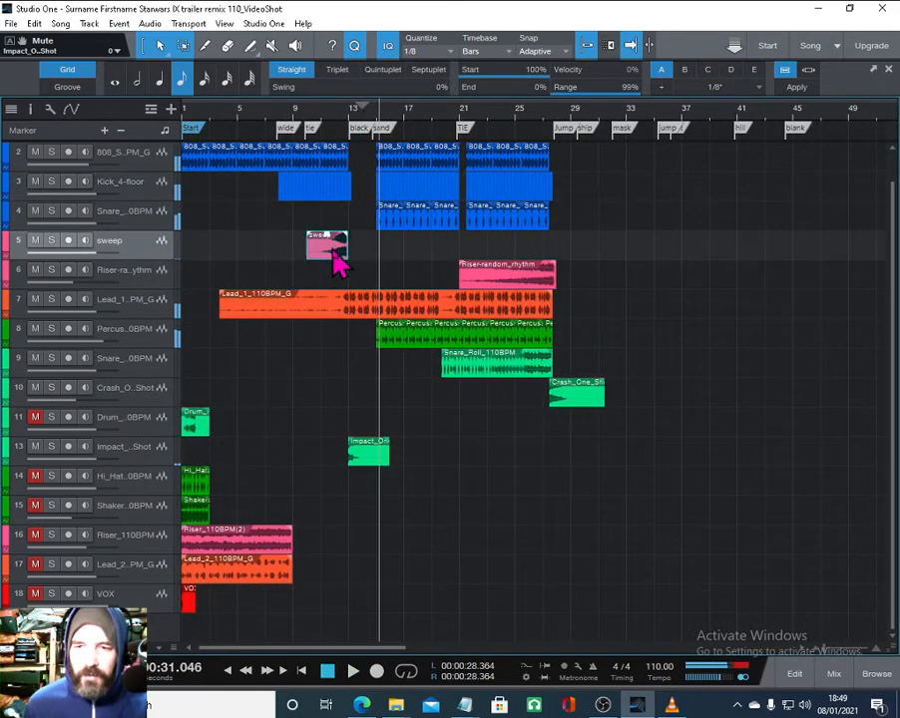
left_click_drag(325, 268, 352, 268)
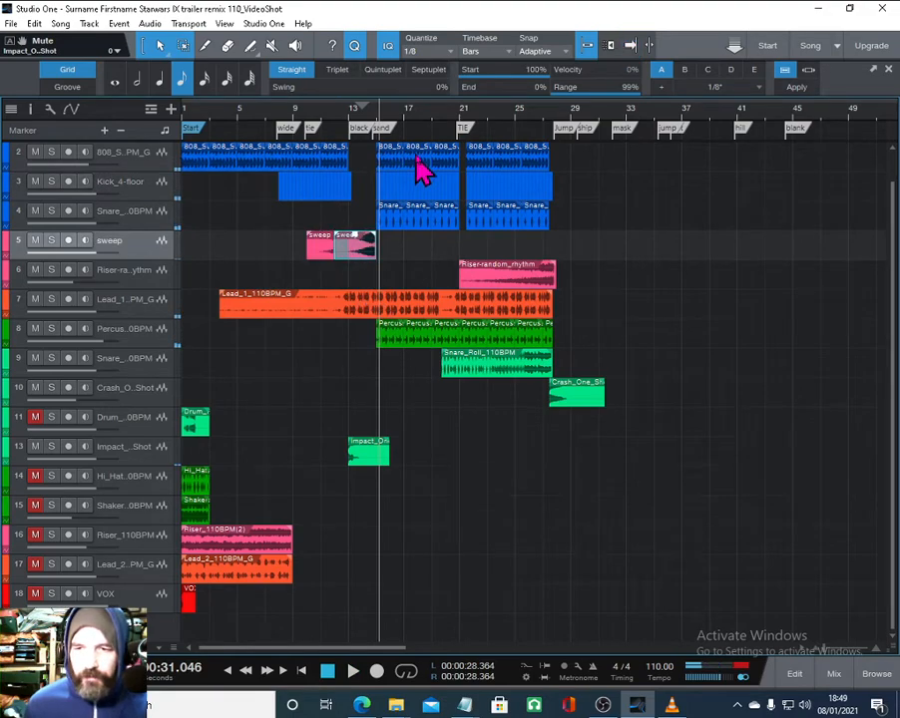
left_click(348, 110)
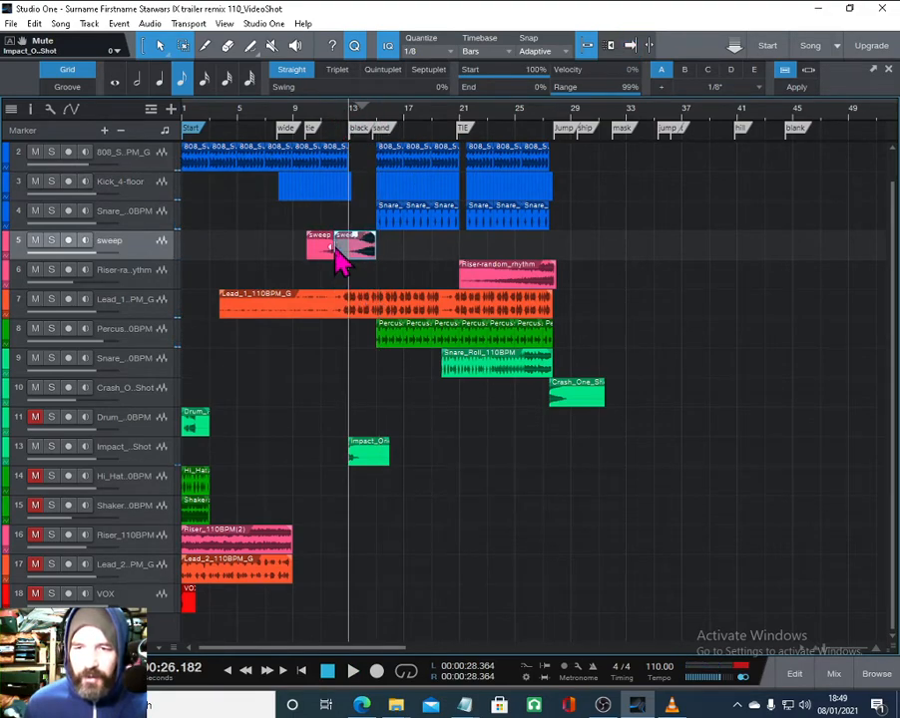
left_click_drag(333, 249, 348, 251)
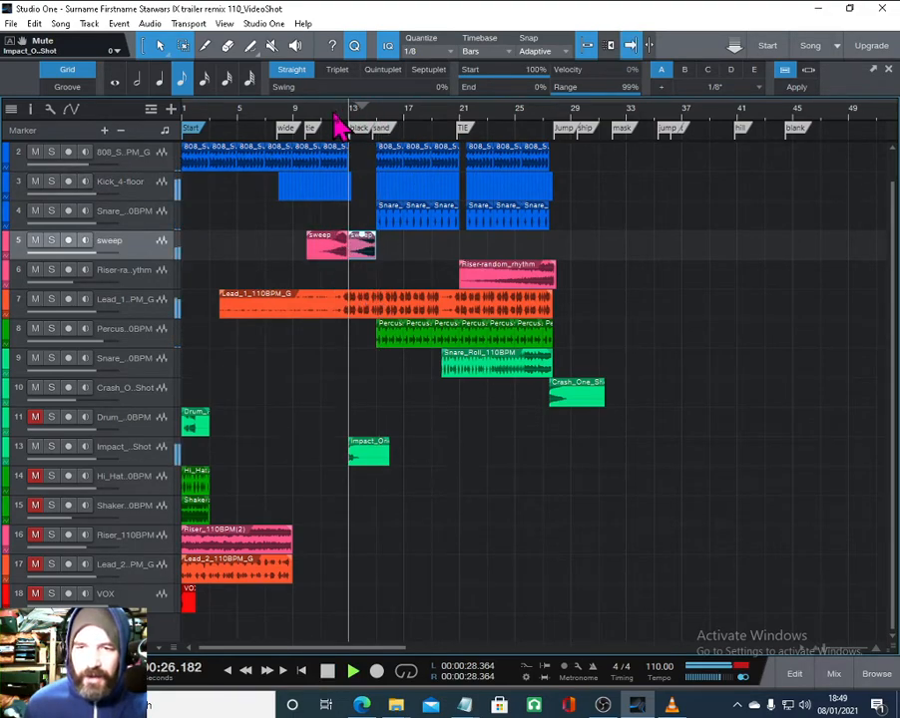
scroll(335, 124, "up", 5)
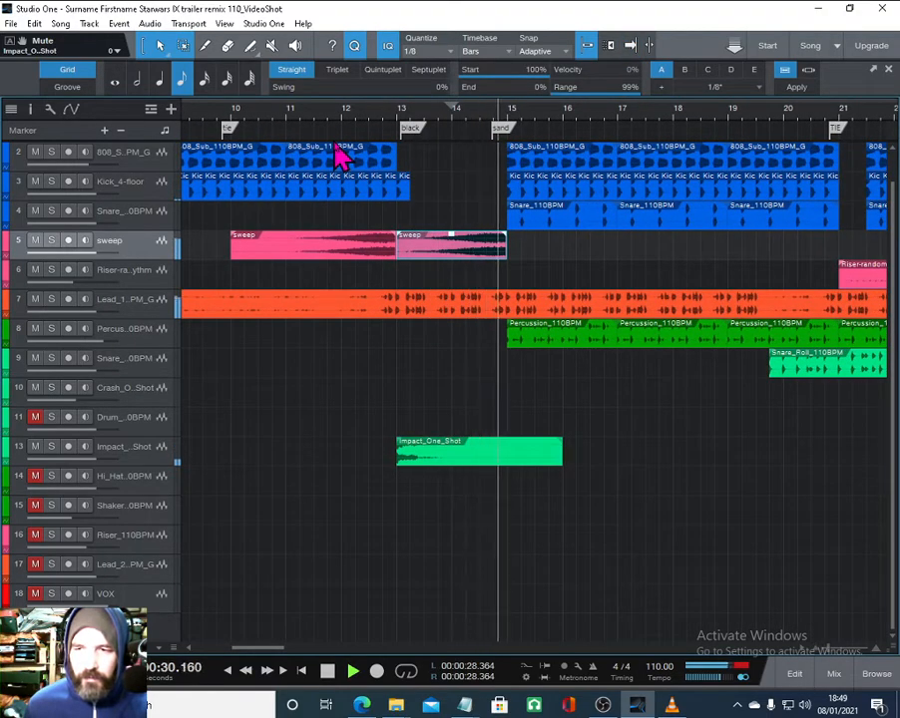
mouse_move(365, 101)
left_mouse_down()
mouse_move(363, 86)
mouse_move(351, 103)
left_mouse_up()
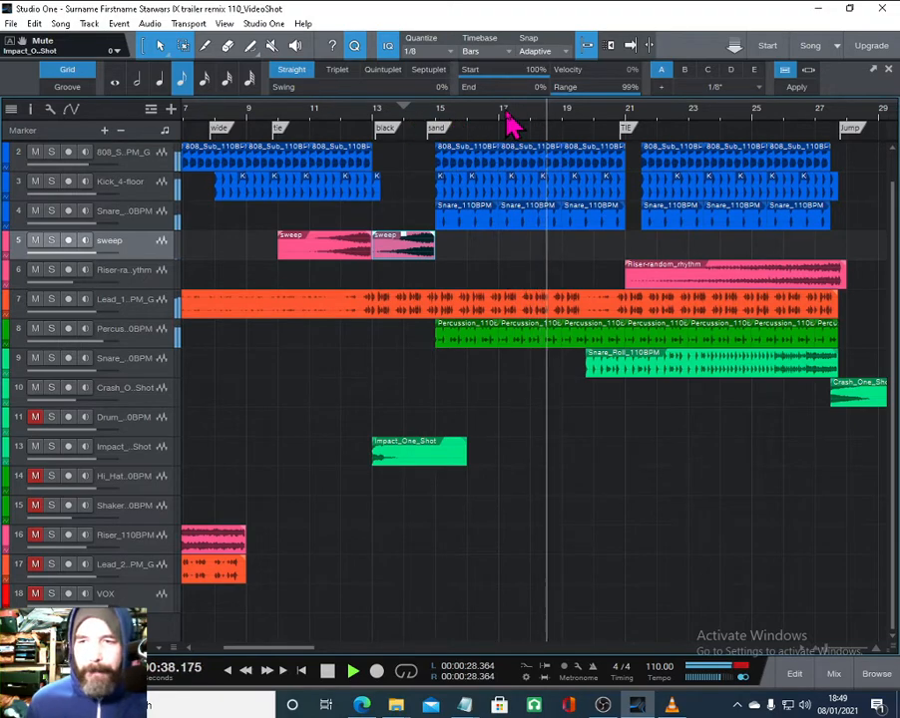
- Copy the sweep clip to around bar 20 so it ends at the TIE marker
mouse_move(502, 121)
left_mouse_down()
mouse_move(503, 104)
mouse_move(494, 110)
left_mouse_up()
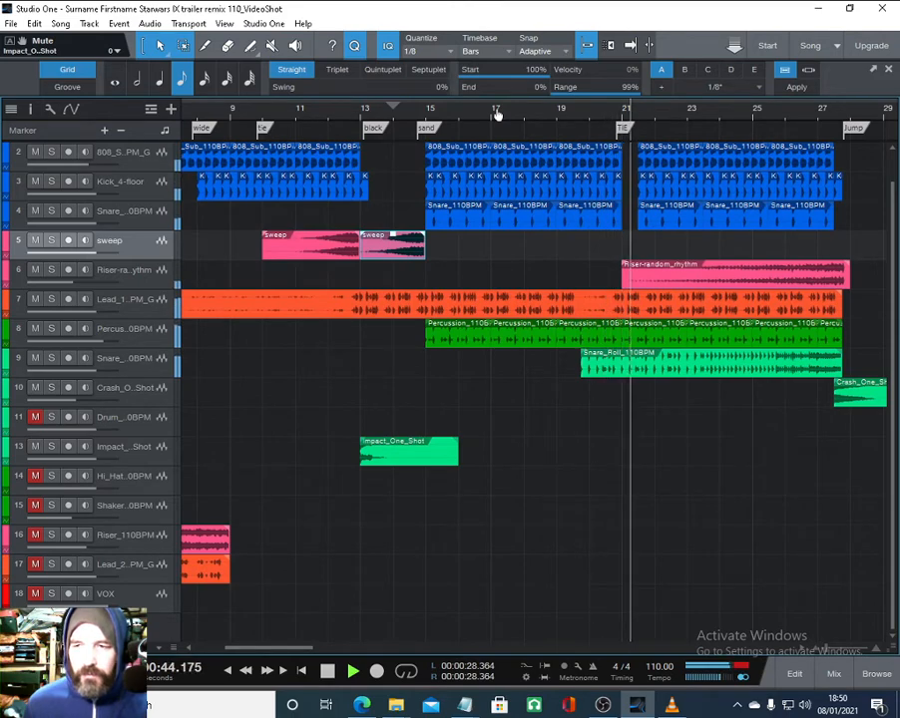
left_click_drag(496, 114, 492, 115)
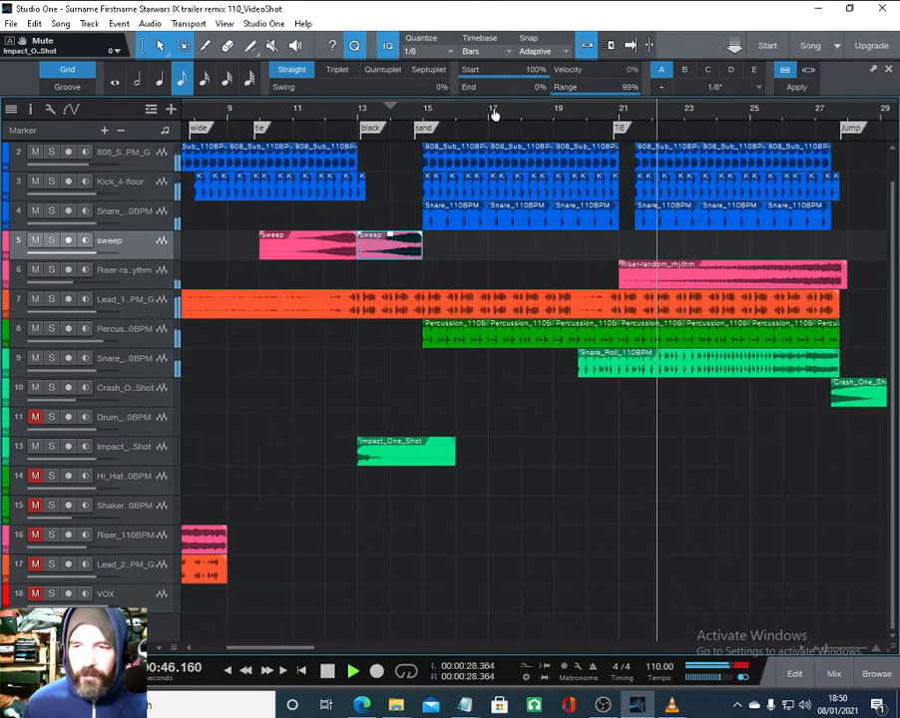
left_click_drag(399, 257, 620, 251)
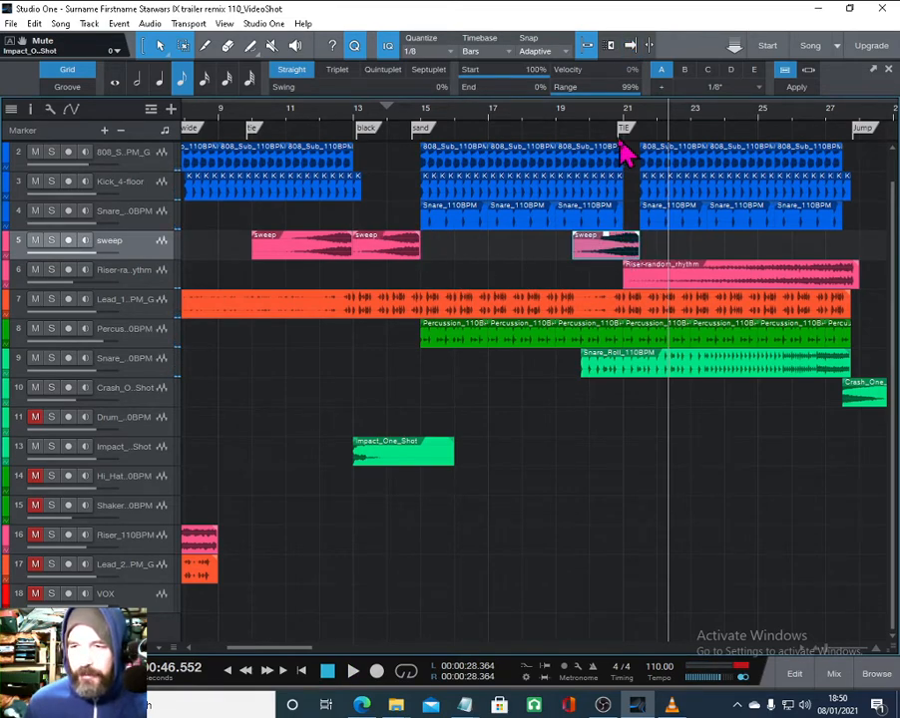
- Move the copied sweep clip slightly earlier to end before bar 21 and preview playback around bar 20
left_click_drag(600, 117, 469, 139)
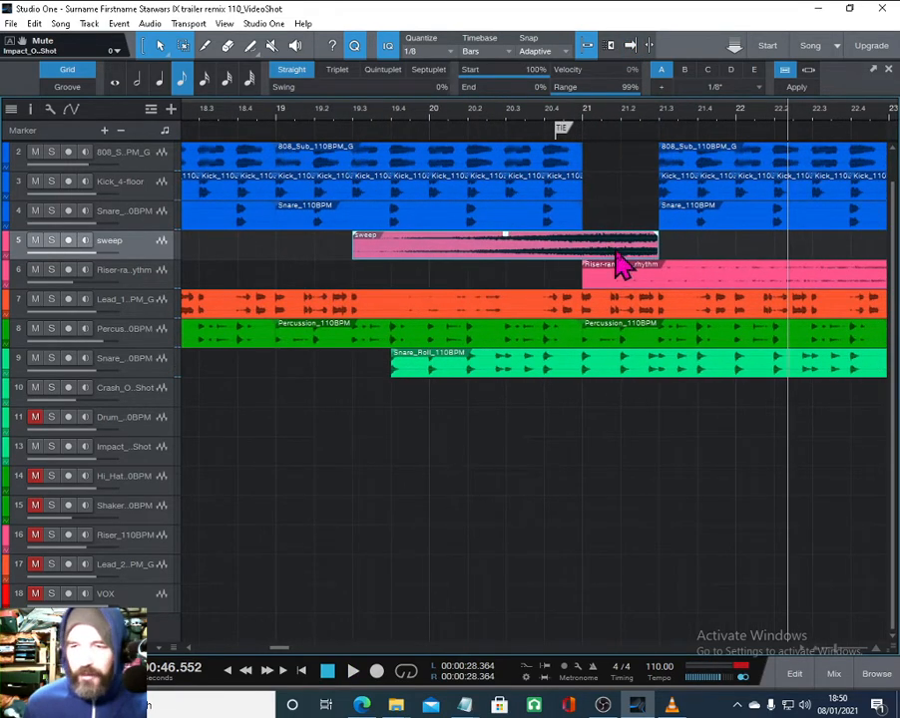
left_click_drag(617, 255, 504, 244)
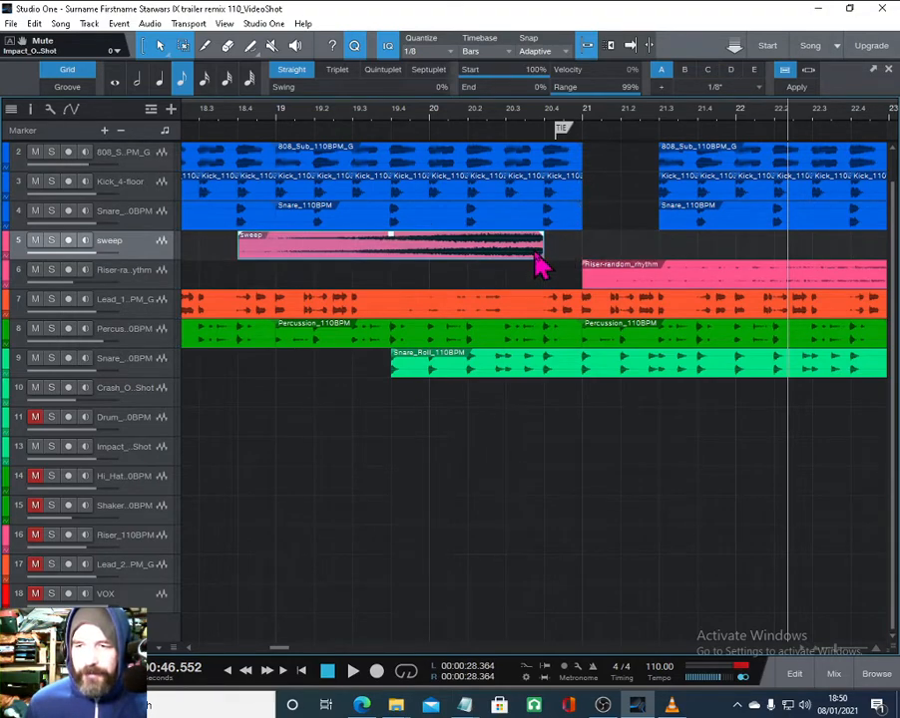
left_click(422, 119)
key("space")
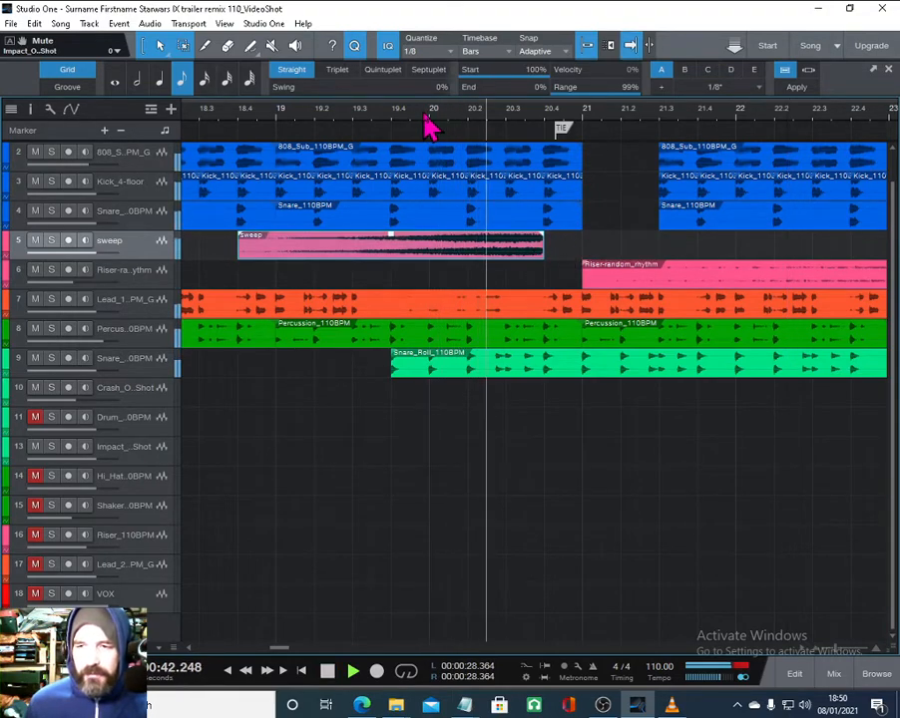
key("space")
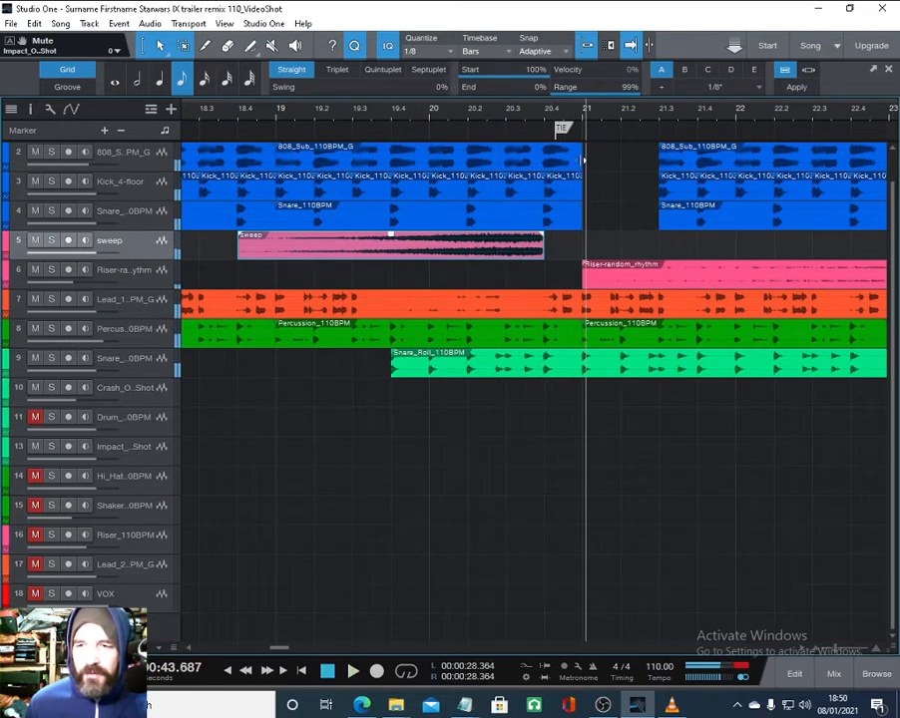
- Shorten the 808, Kick and Snare clips to end before the TIE marker and delete the last kick hit
left_click(562, 166)
left_click(569, 191, "shift")
left_click(570, 217, "shift")
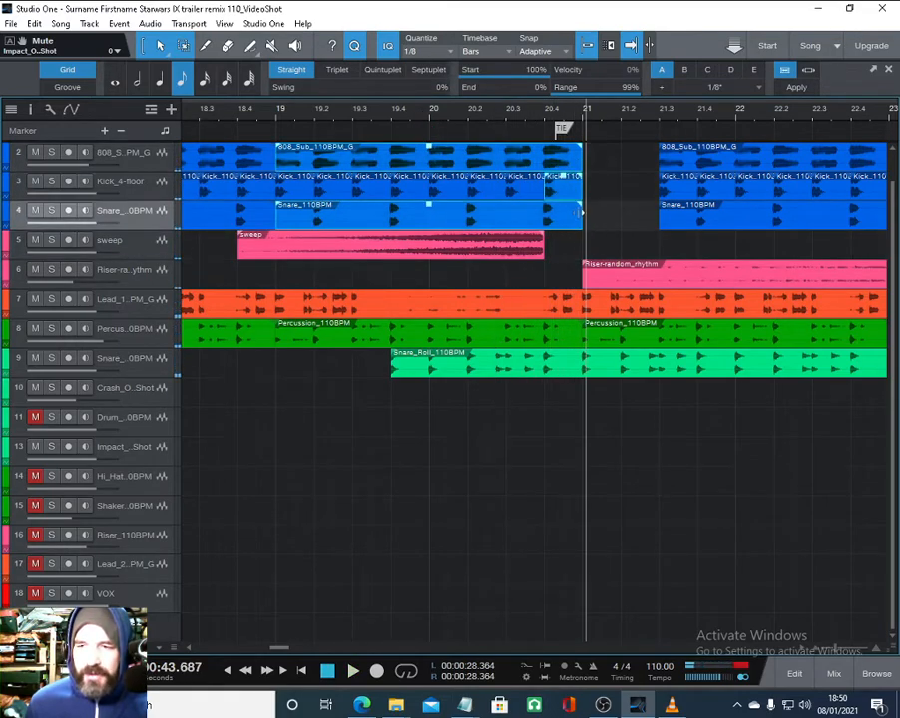
left_click_drag(577, 215, 562, 214)
left_click(560, 190)
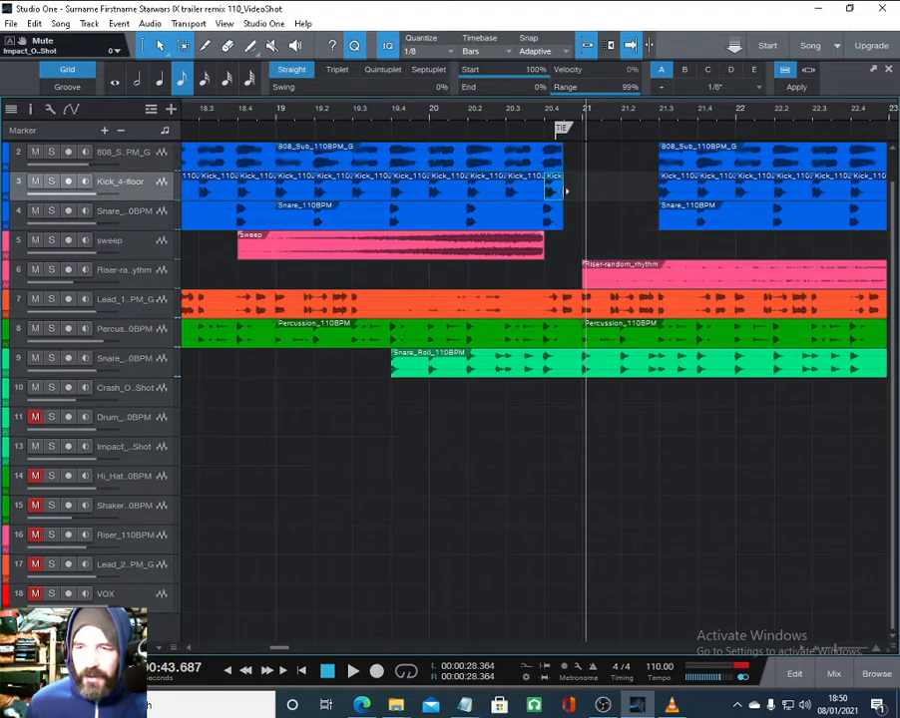
key("Delete")
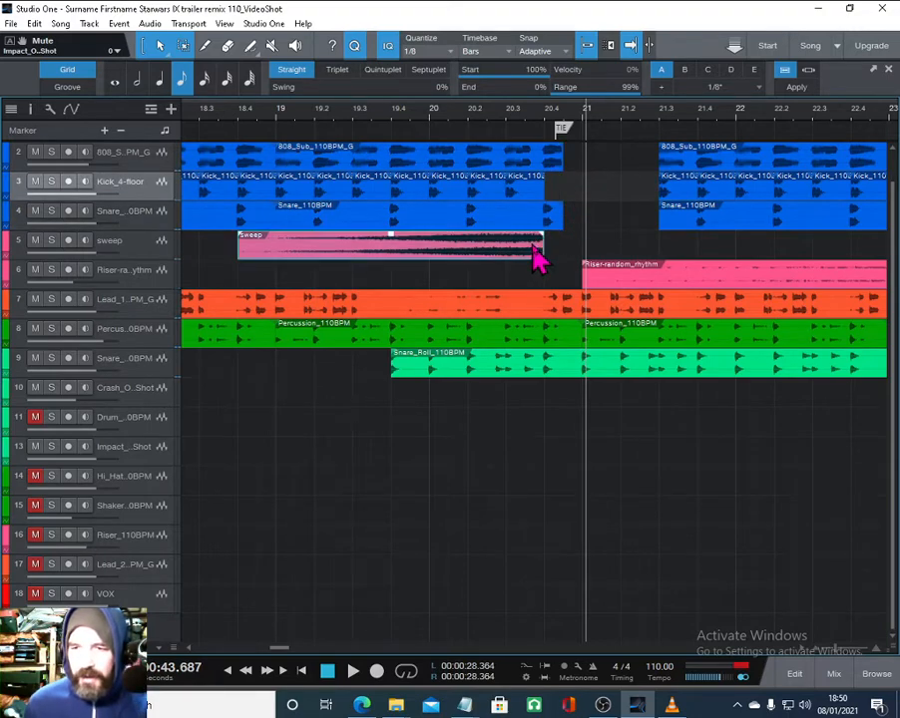
- Nudge the copied sweep earlier and trim the Snare and 808 clip ends back to line up with the kick
left_click_drag(537, 254, 517, 259)
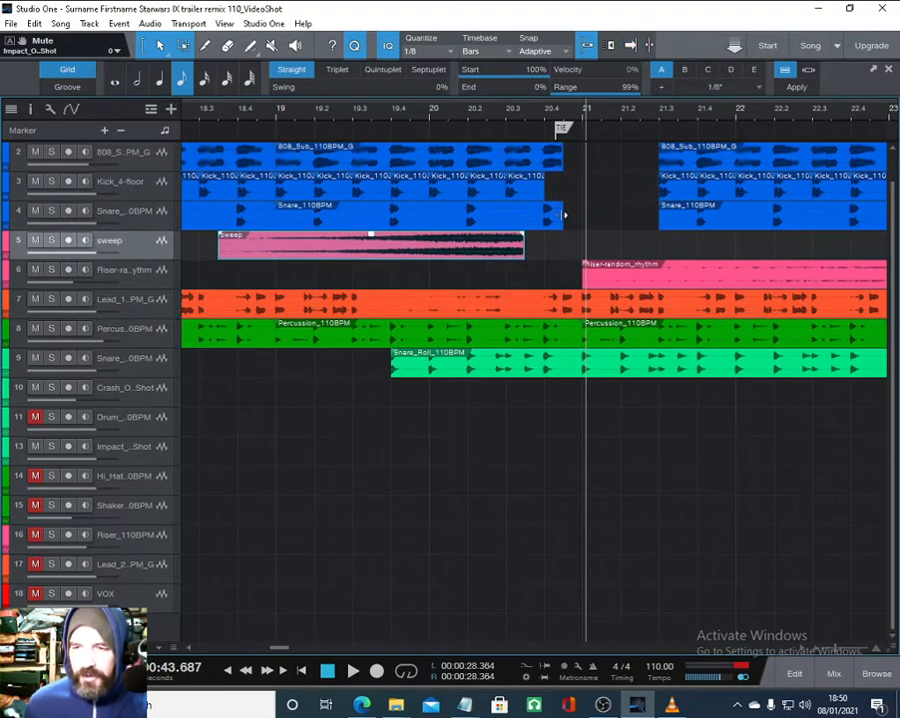
left_click_drag(564, 215, 523, 214)
left_click_drag(560, 155, 541, 157)
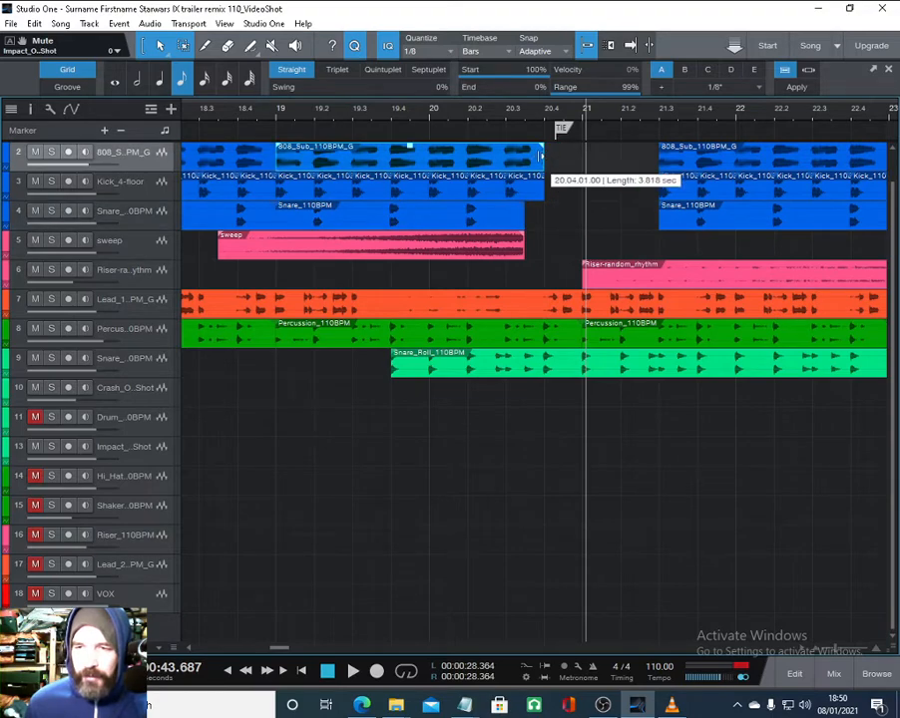
- Duplicate a short sweep clip at the TIE marker and extend its start back to overlap the previous sweep with a fade-in
scroll(472, 124, "down", 5)
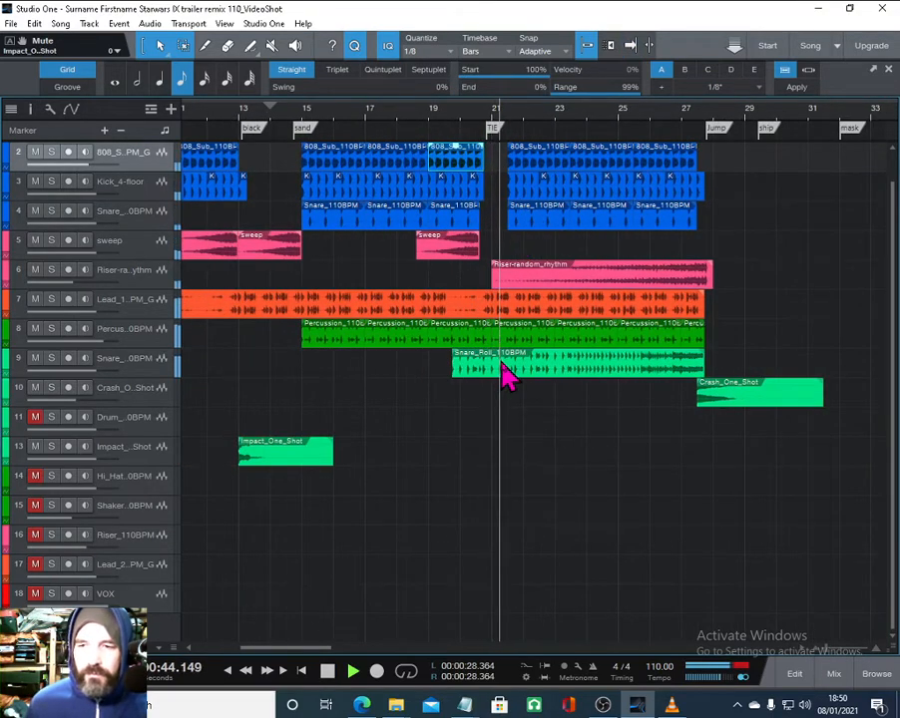
key("space")
left_click(450, 253)
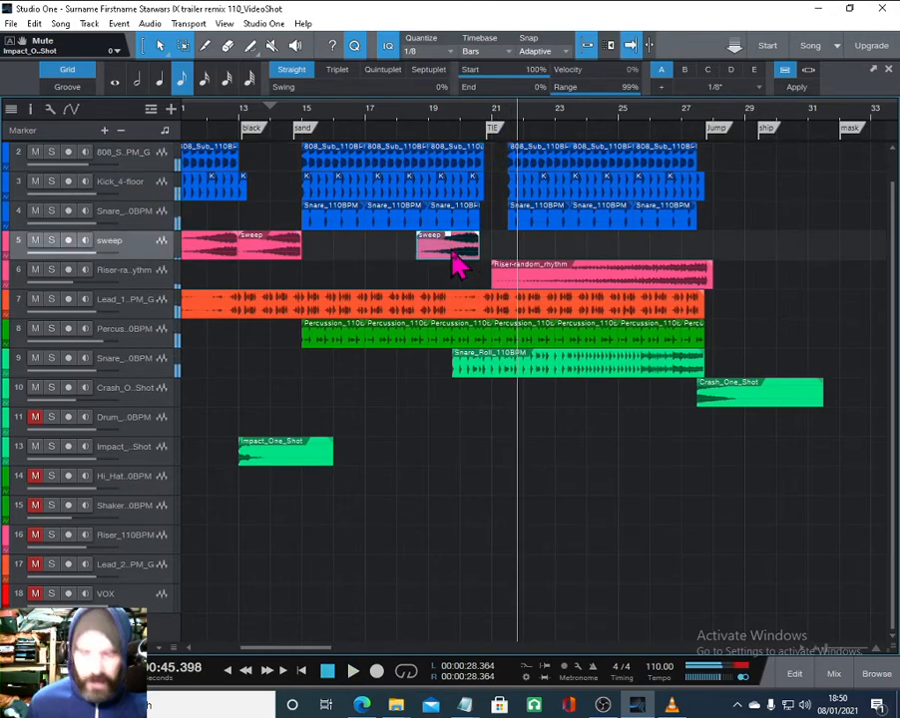
left_click_drag(454, 262, 484, 248)
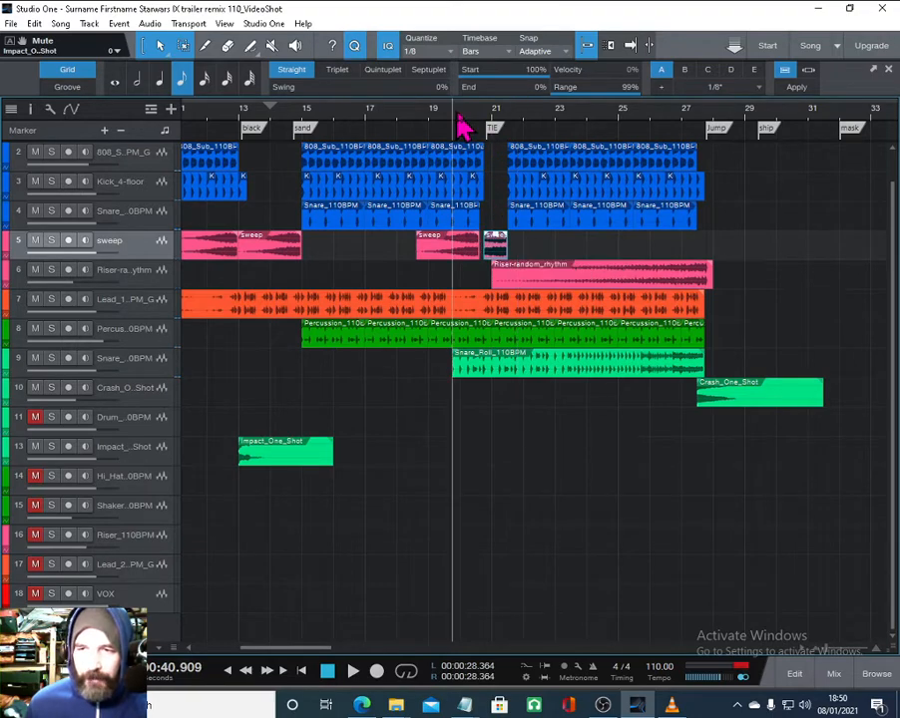
scroll(484, 125, "up", 5)
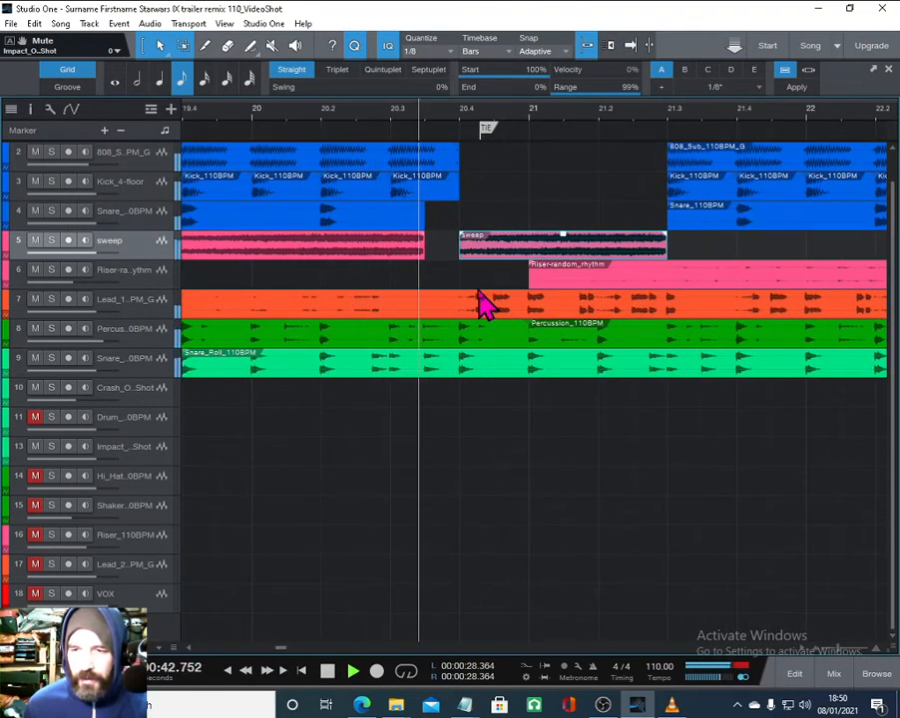
left_click_drag(460, 246, 516, 244)
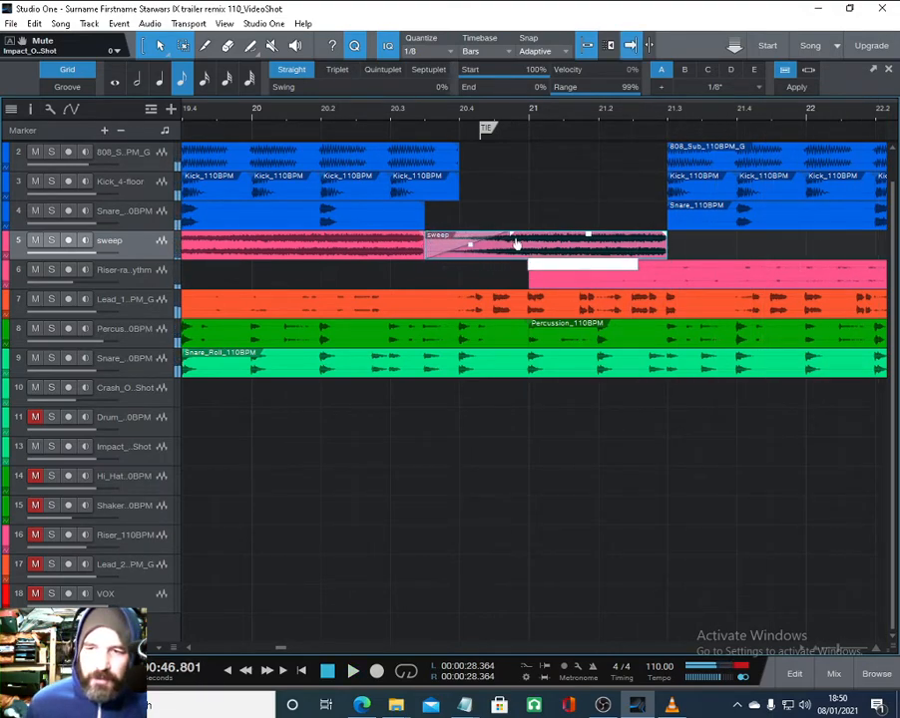
- Preview the sweep transition from just before bar 20
left_click(336, 118)
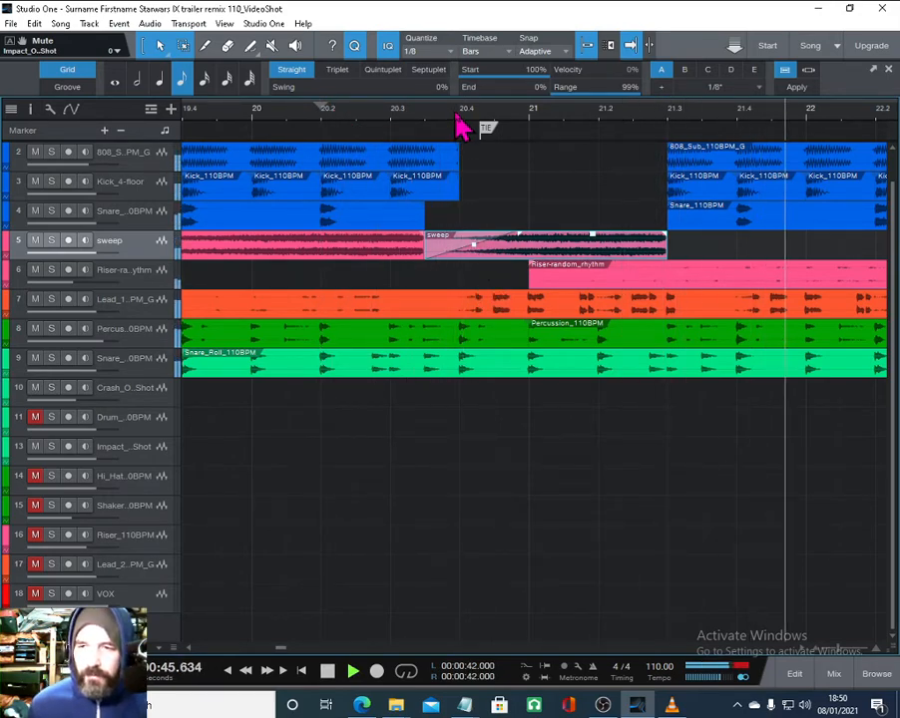
left_click_drag(456, 115, 442, 86)
key("space")
left_click_drag(496, 115, 495, 88)
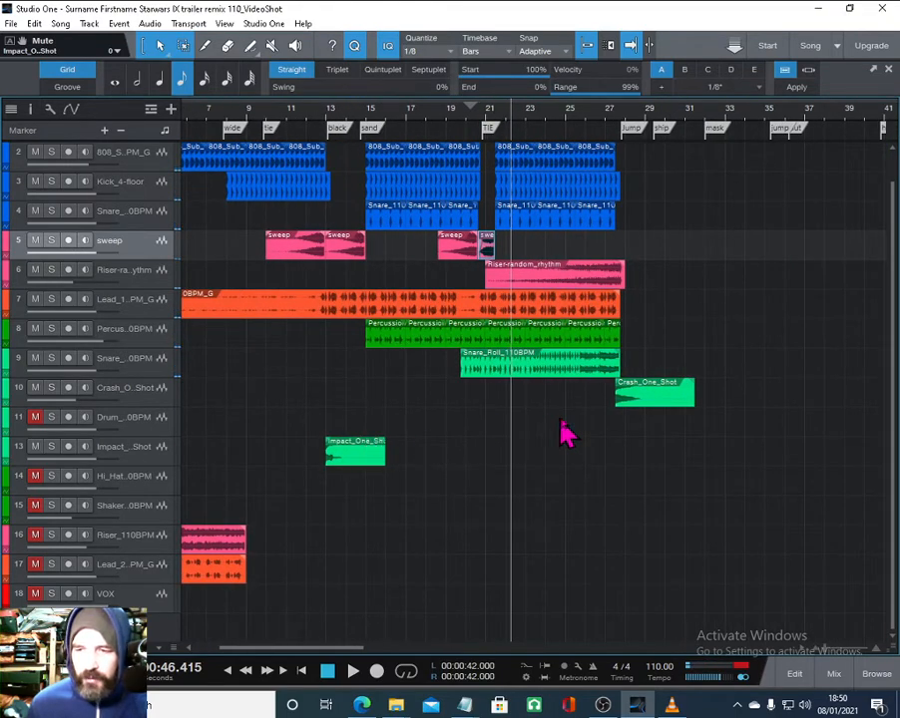
- Copy the Crash_One_Shot clip to just after bar 21 where the 808 pattern restarts
left_click(640, 403)
left_click_drag(643, 416, 529, 415)
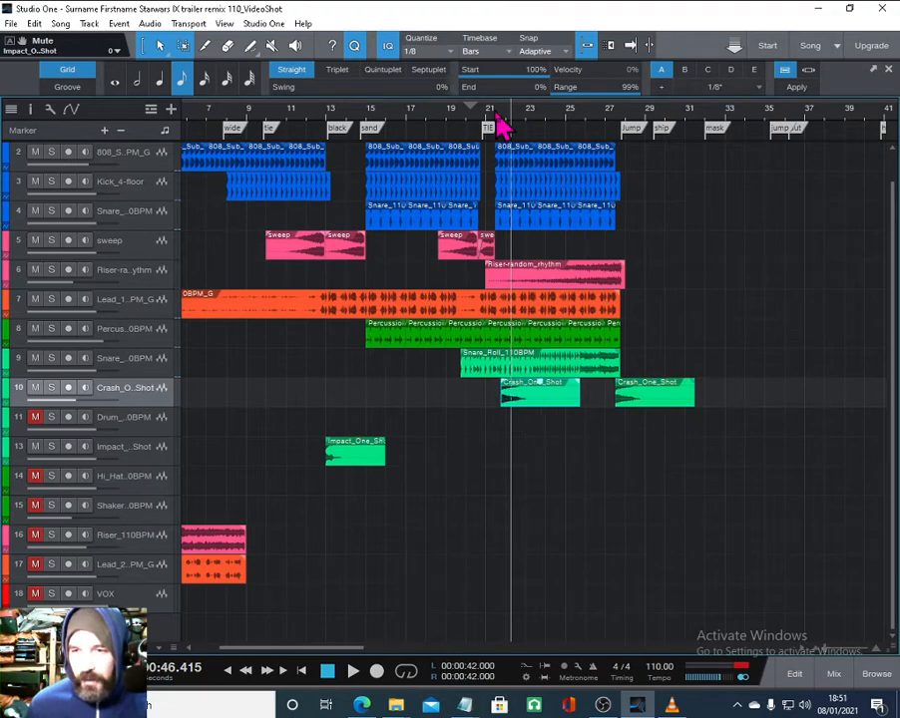
left_click_drag(502, 124, 490, 167)
left_click_drag(616, 401, 548, 383)
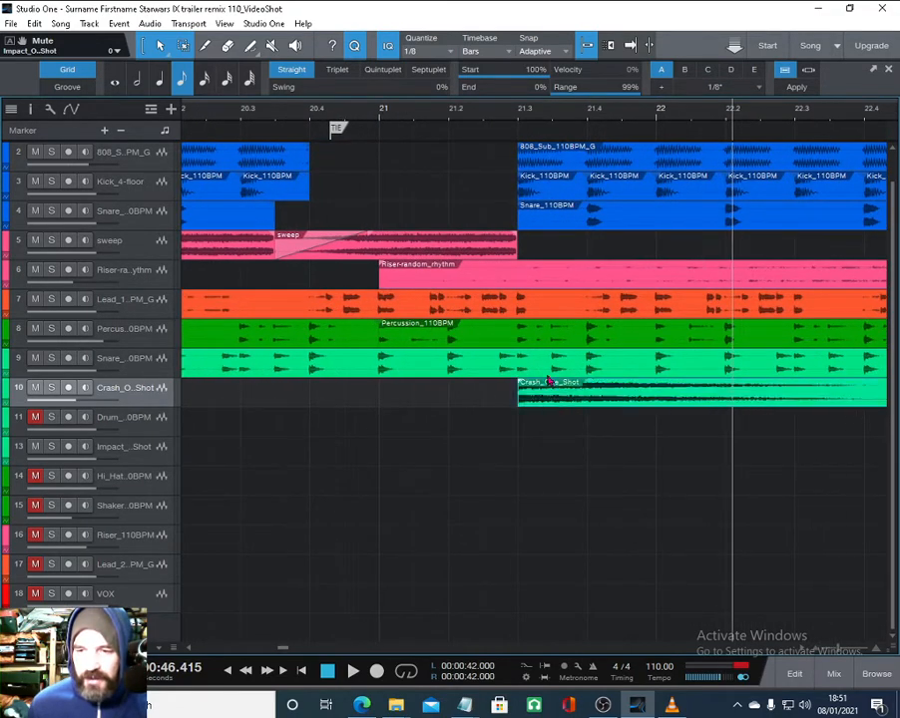
- Preview the arrangement from around the wide marker
left_click_drag(455, 131, 442, 37)
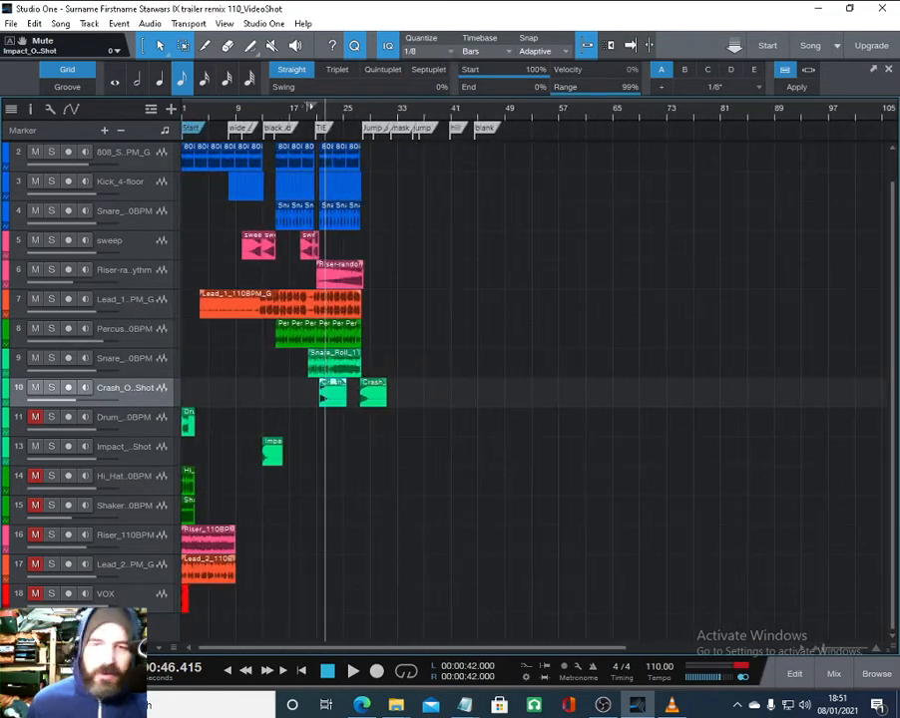
left_click(233, 123)
key("space")
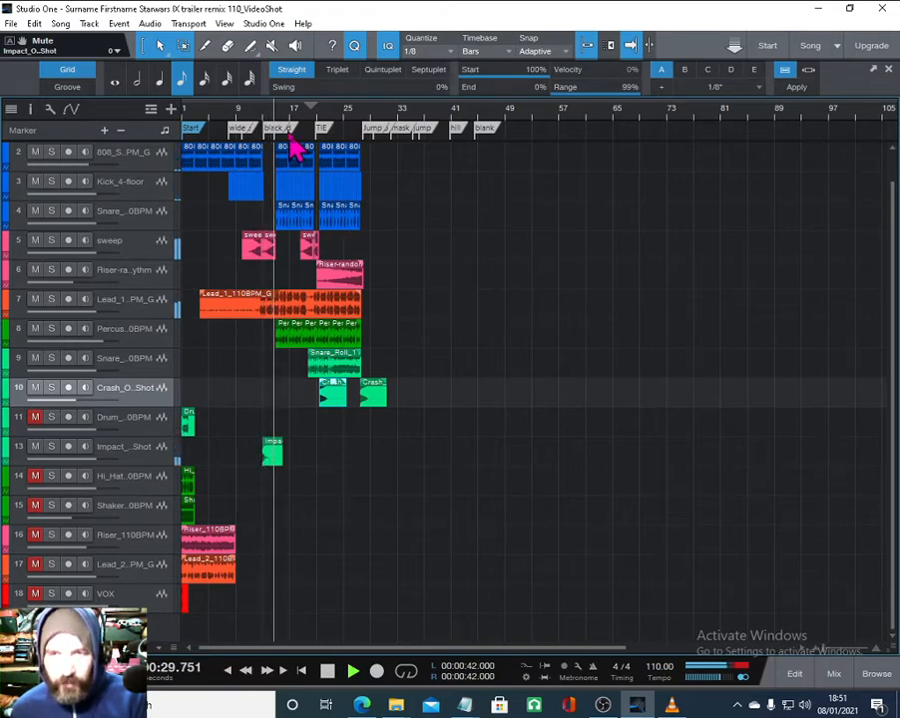
key("space")
- Lower the first sweep clip's volume to -6.8 dB
left_click_drag(272, 113, 285, 155)
left_click(291, 252)
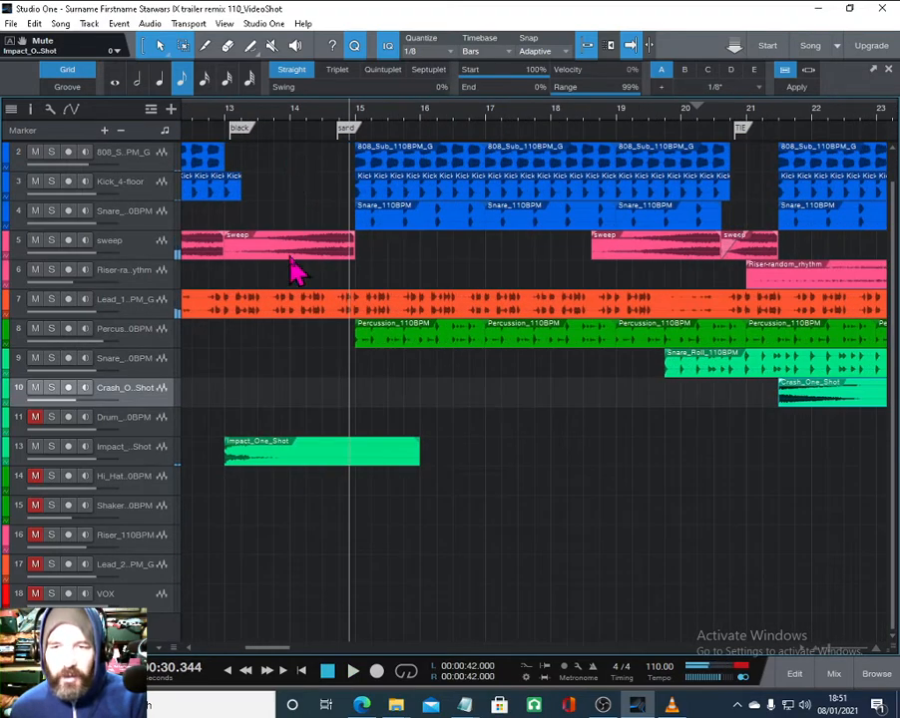
left_click_drag(289, 238, 291, 244)
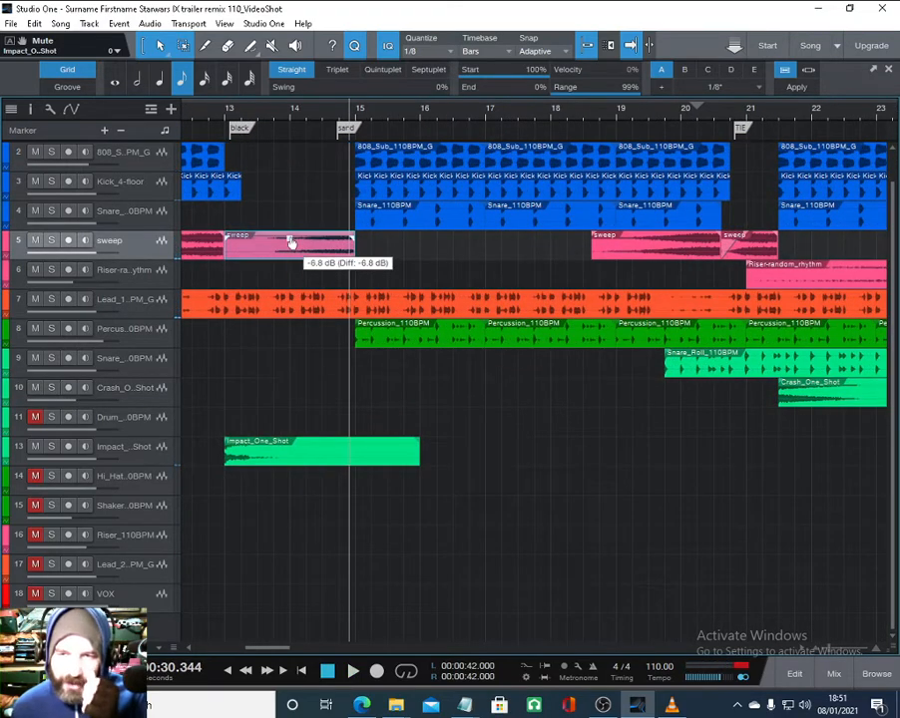
- Switch to VLC media player, move its window beside the arrangement and return the song position to the start
left_click_drag(304, 139, 297, 64)
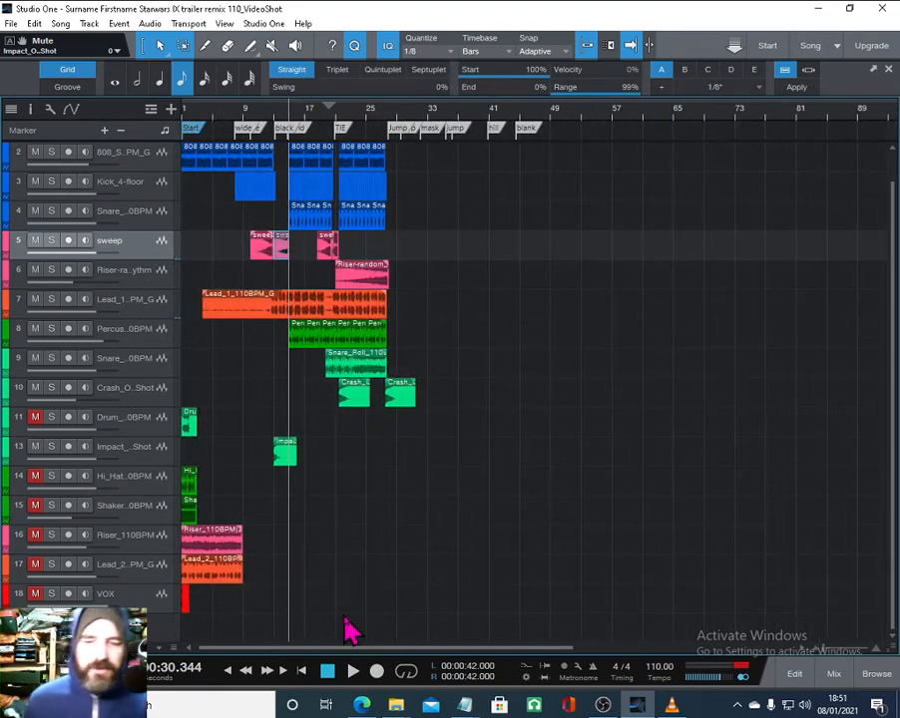
left_click(302, 671)
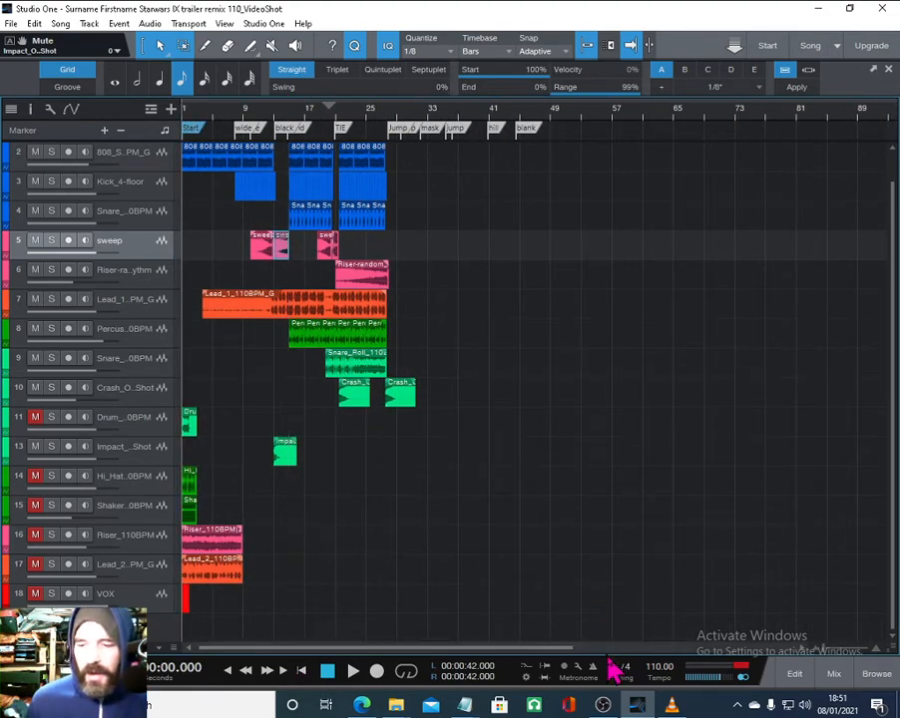
left_click(672, 706)
right_click(707, 381)
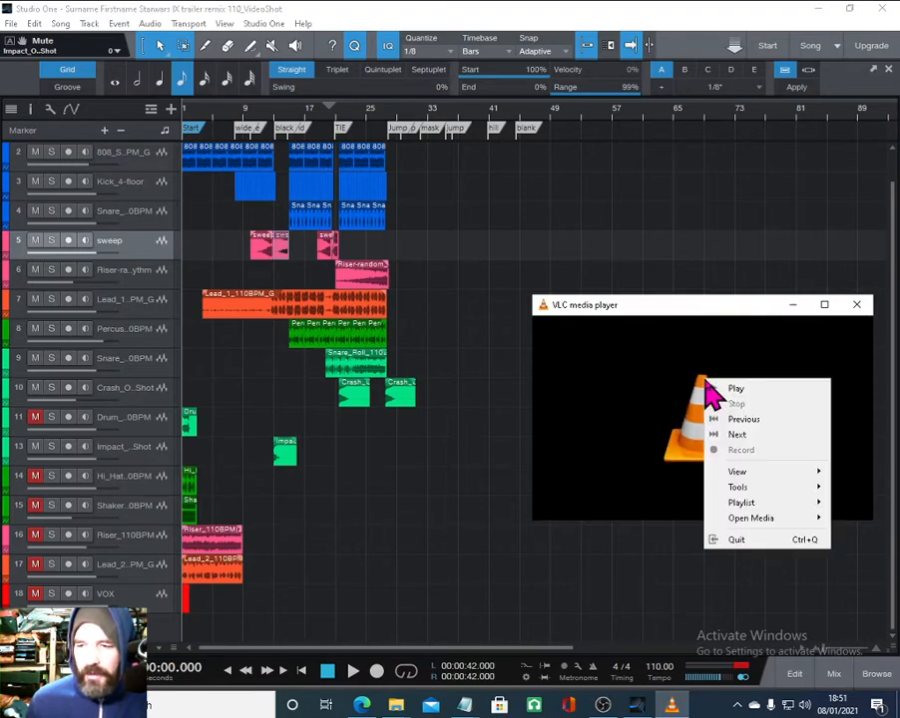
mouse_move(743, 476)
left_click(633, 527)
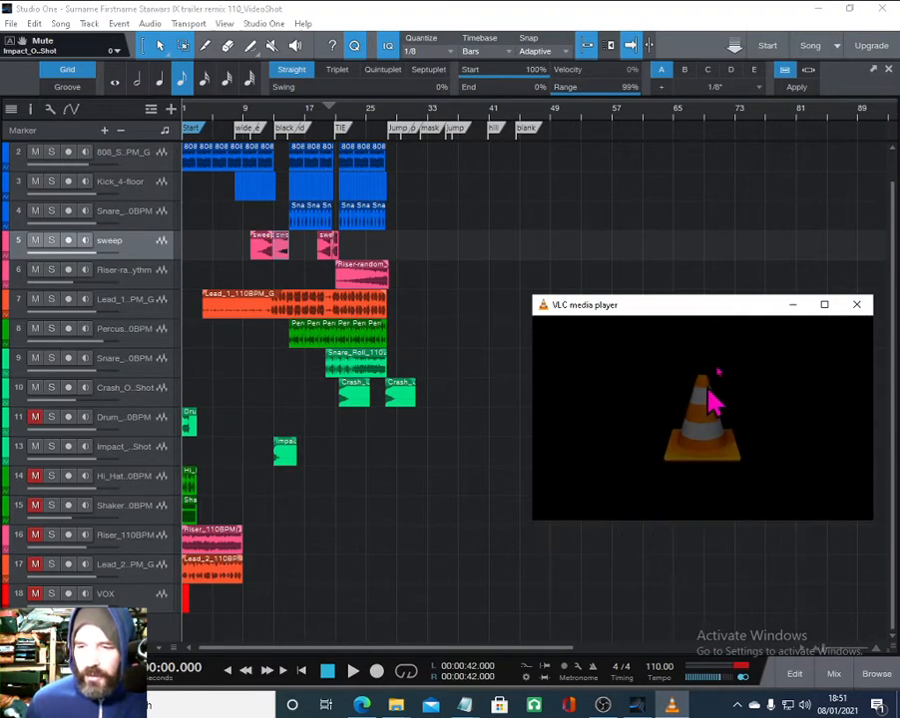
left_click_drag(707, 309, 711, 219)
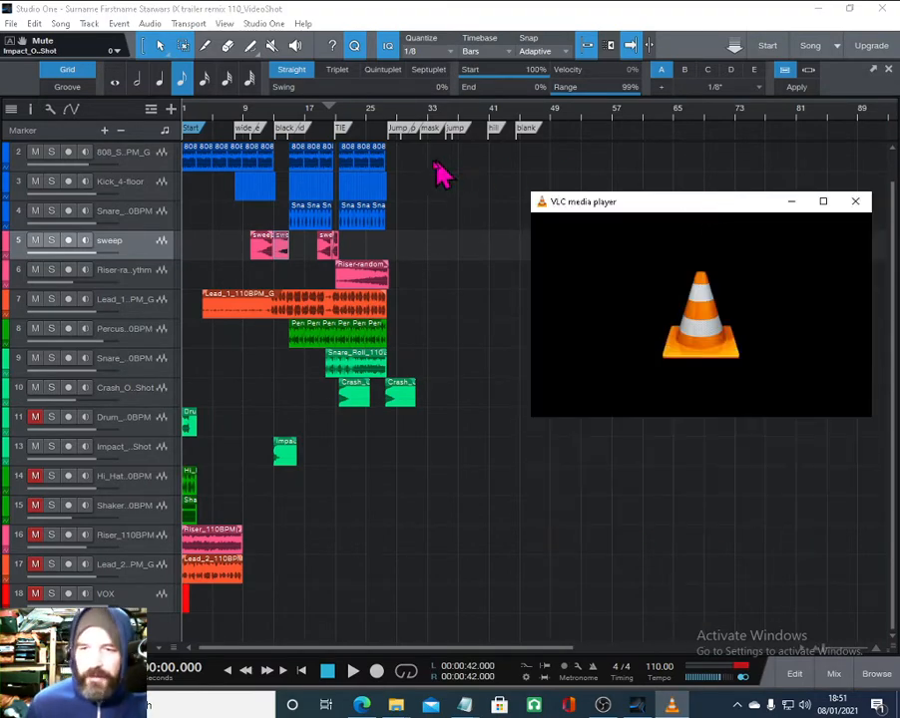
left_click(304, 670)
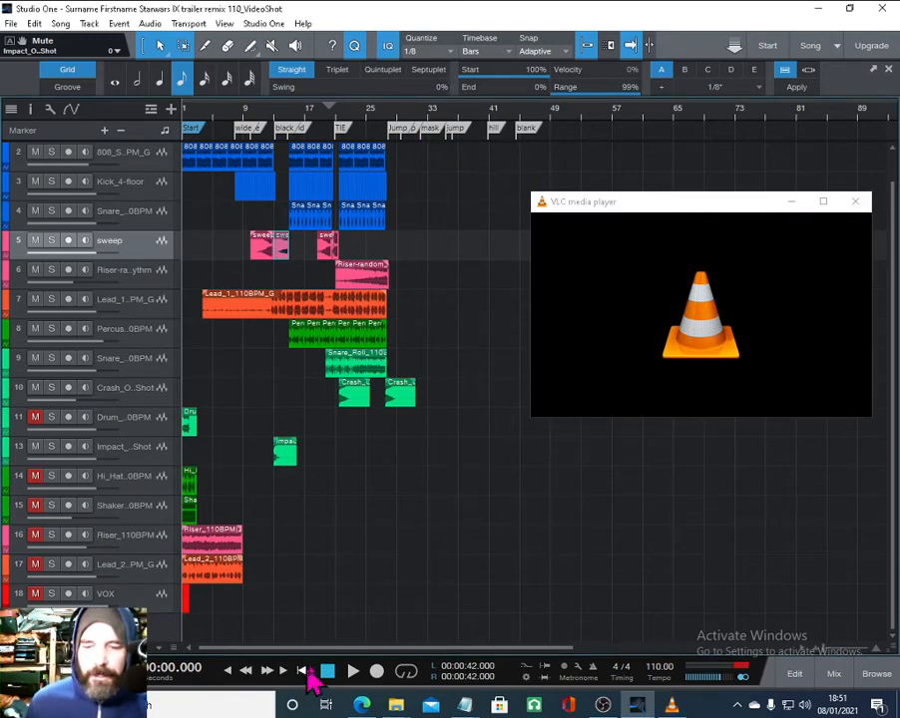
- Play the trailer video in VLC together with the song from the start, then stop playback
right_click(657, 319)
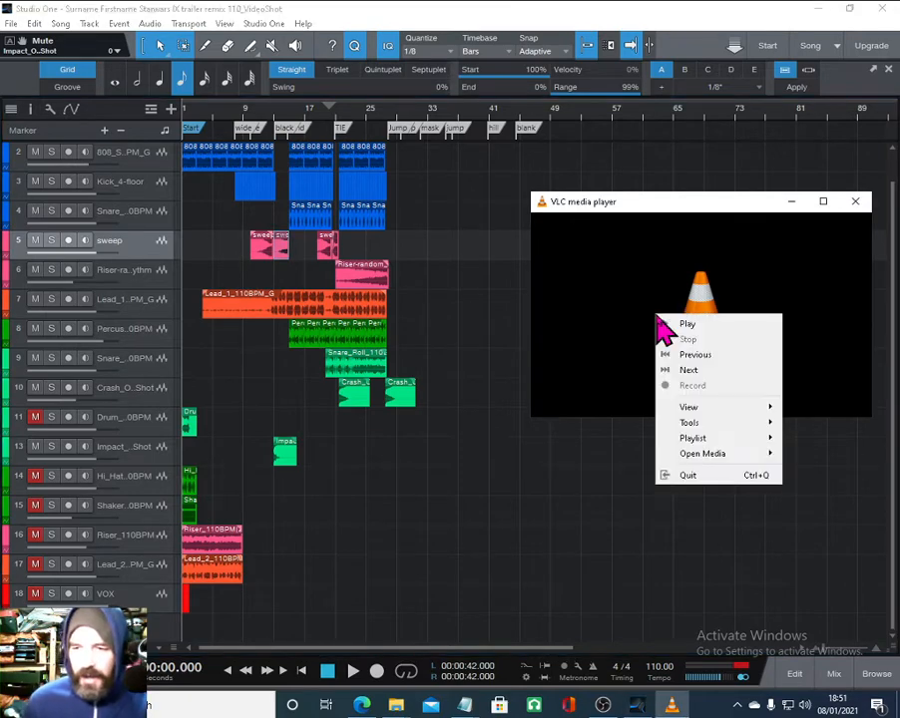
left_click(688, 330)
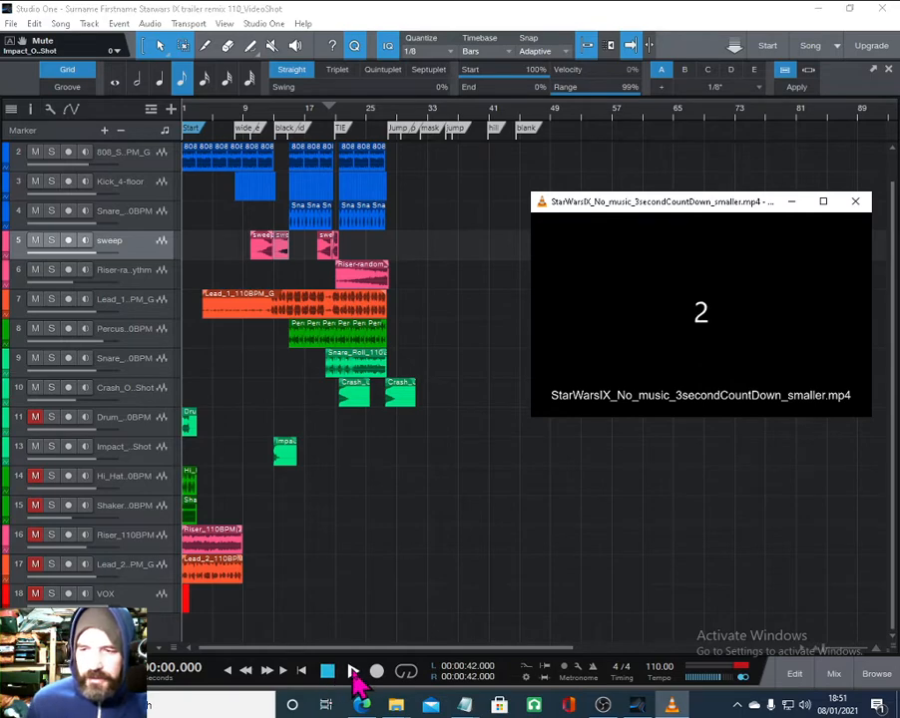
left_click(354, 674)
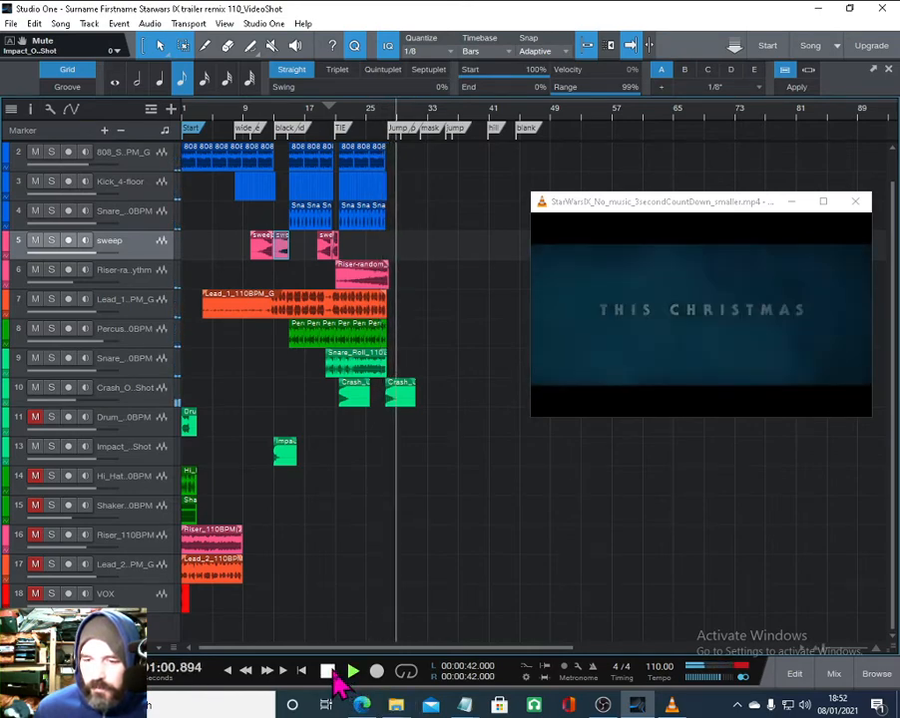
left_click(333, 677)
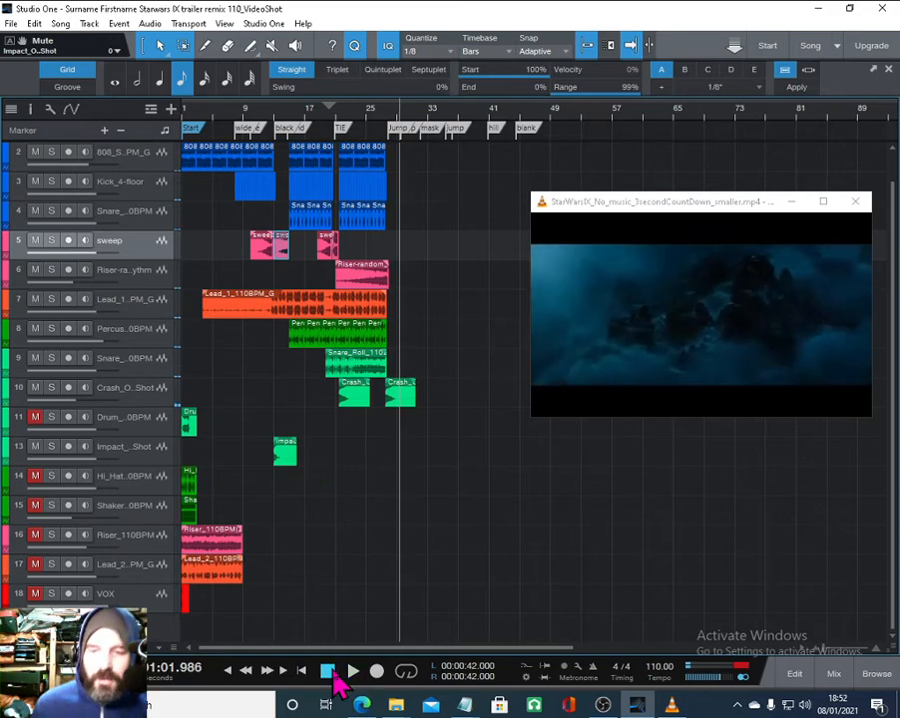
- Stop the trailer video and move the VOX track up to sit directly below the Crash one-shot track
right_click(624, 347)
left_click(652, 370)
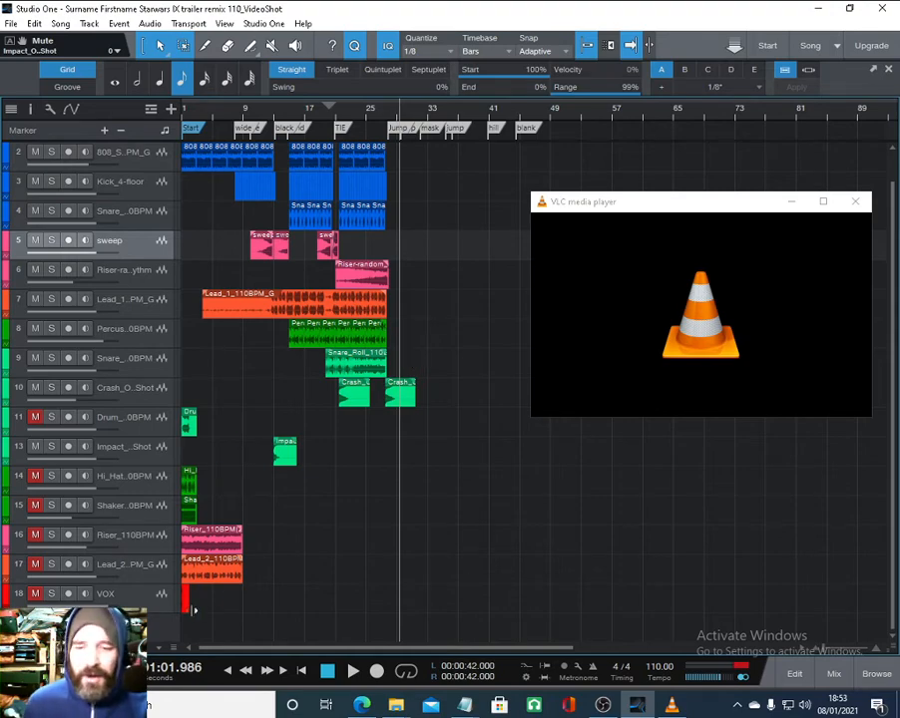
left_click_drag(126, 594, 345, 434)
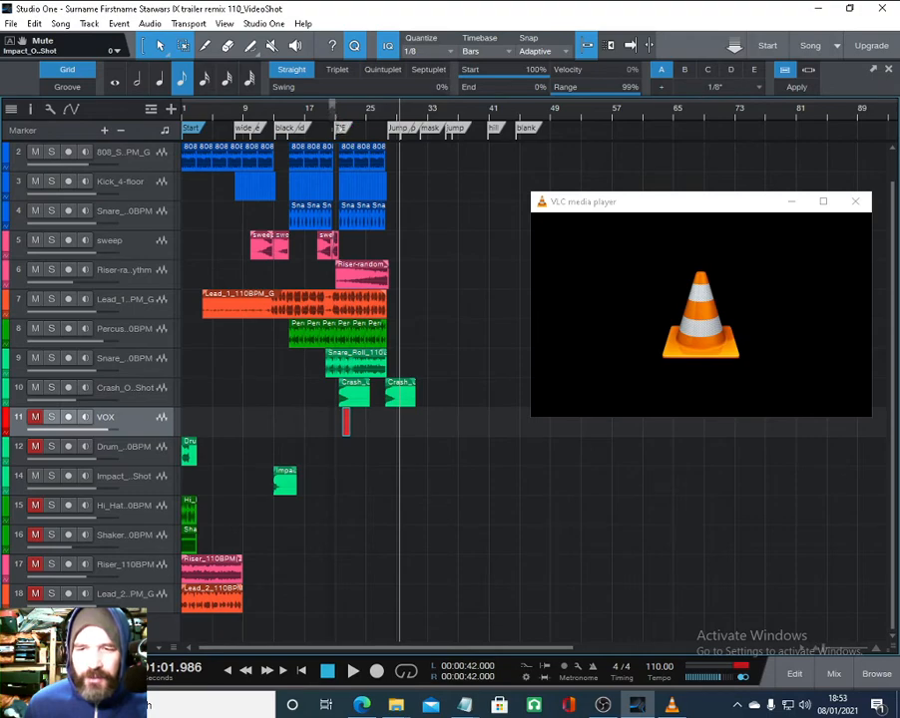
- Zoom in and move the VOX clip so it starts at the TIE marker at bar 21
left_click(338, 112)
left_click_drag(341, 114, 361, 178)
left_click_drag(407, 431, 327, 433)
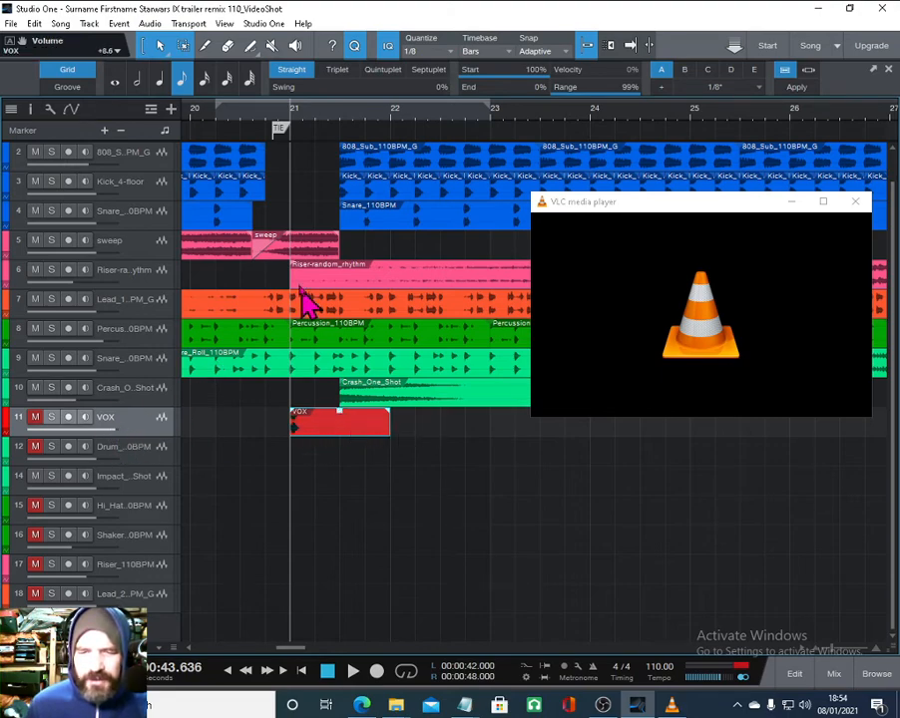
- Unmute the VOX track and preview the arrangement from bar 20 around the TIE marker
left_click(196, 121)
key("space")
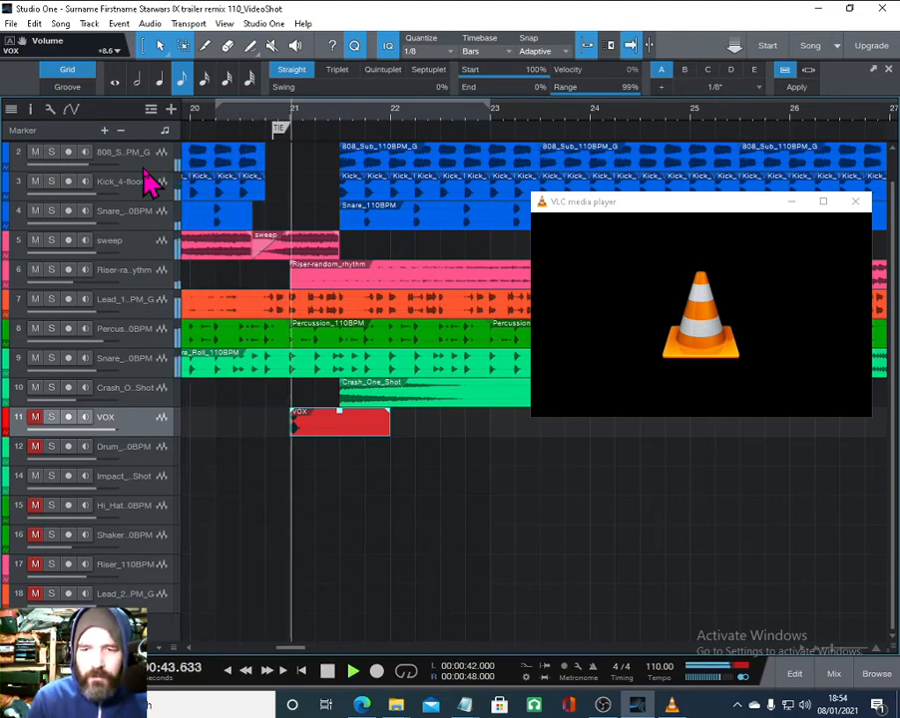
key("space")
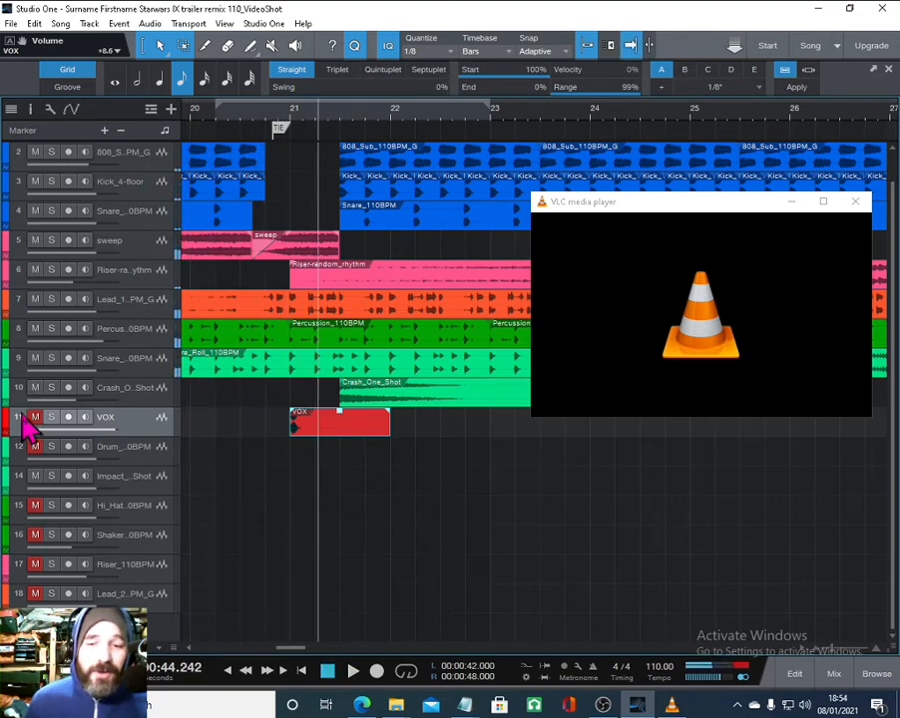
left_click(197, 122)
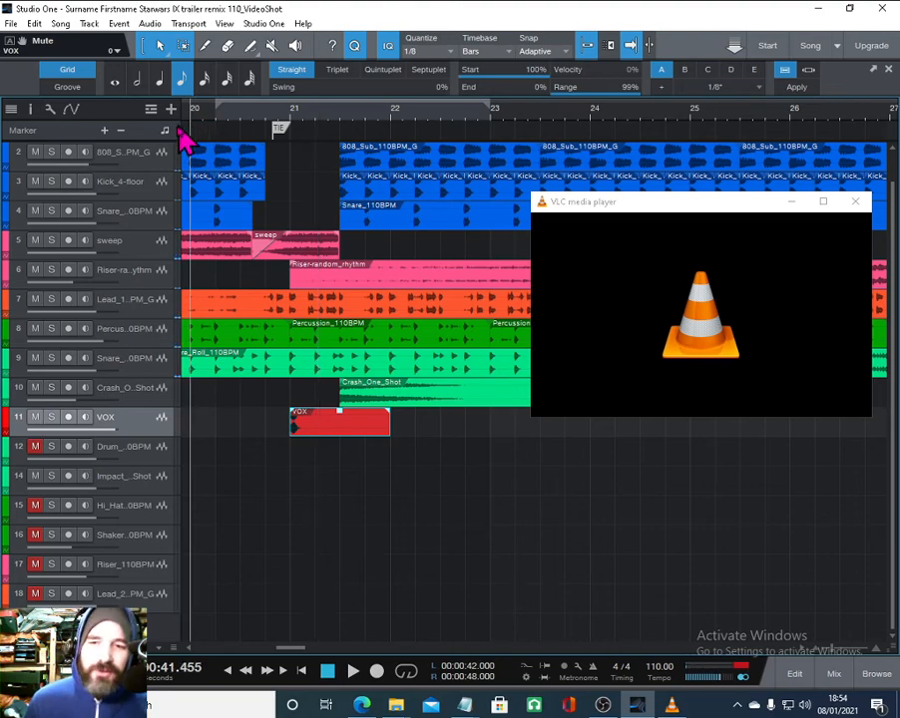
key("space")
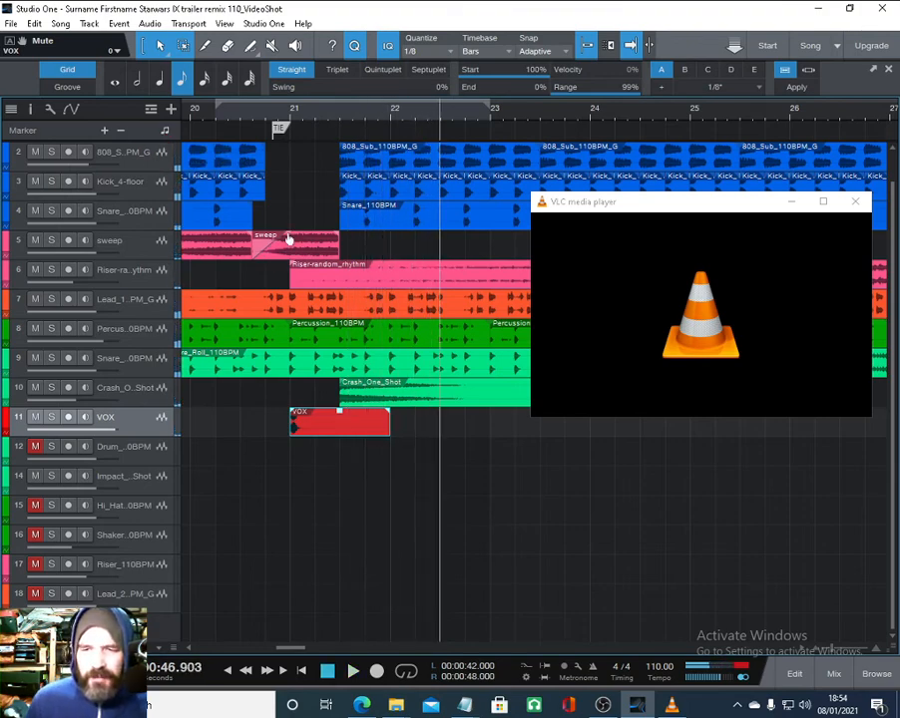
- Lower the volume of the sweep clip ending at the TIE marker and preview it from bar 20
mouse_move(288, 238)
left_mouse_down()
mouse_move(341, 265)
mouse_move(292, 257)
left_mouse_up()
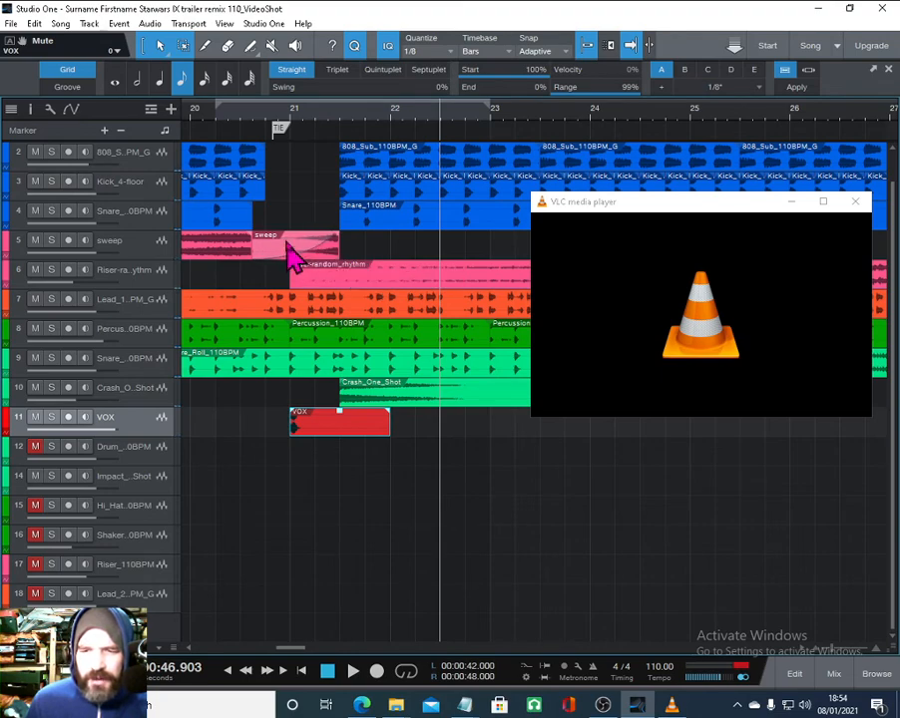
left_click(204, 118)
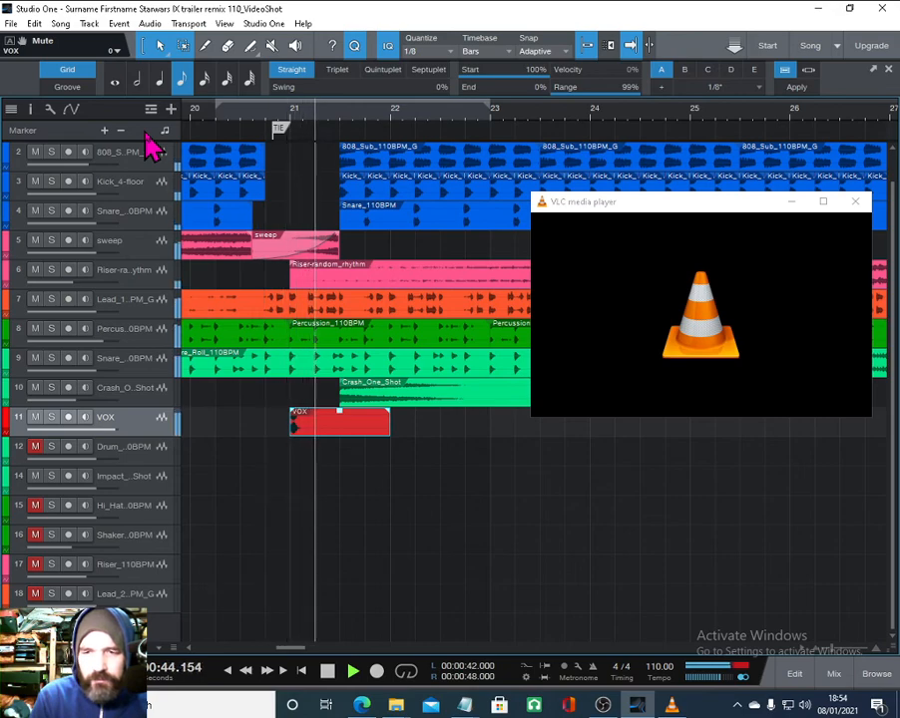
key("space")
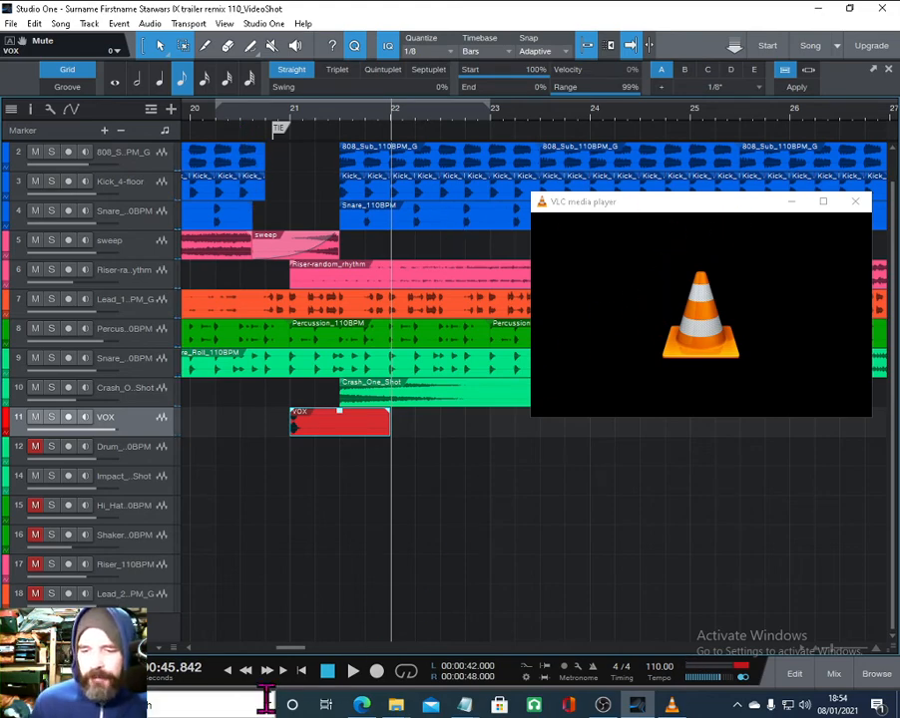
- Return to the song start and play the trailer video in VLC with the song, moving the video window to the top right
left_click(301, 670)
right_click(635, 317)
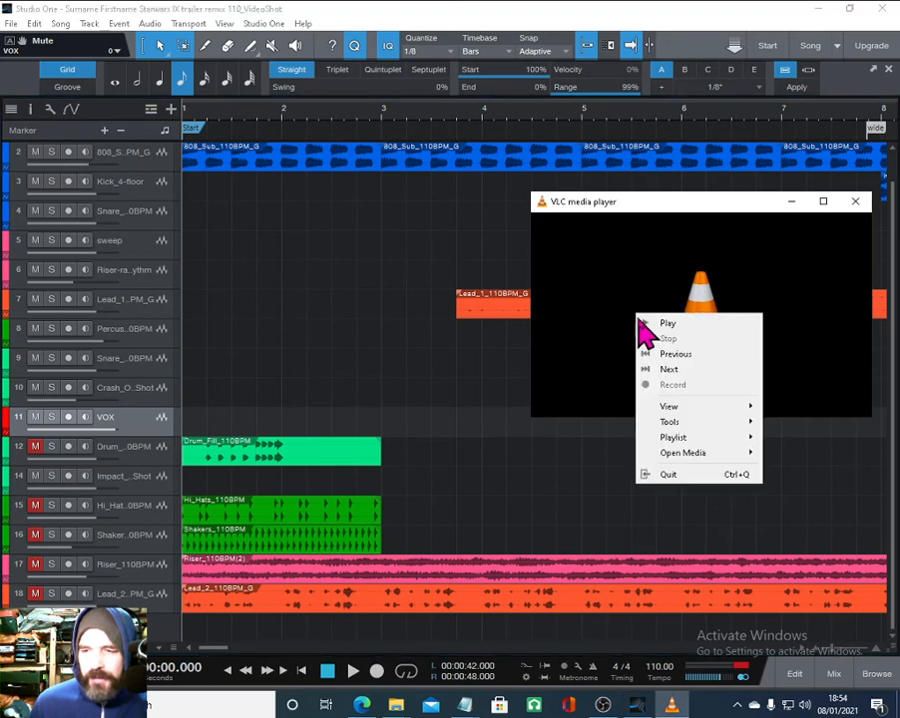
left_click(666, 321)
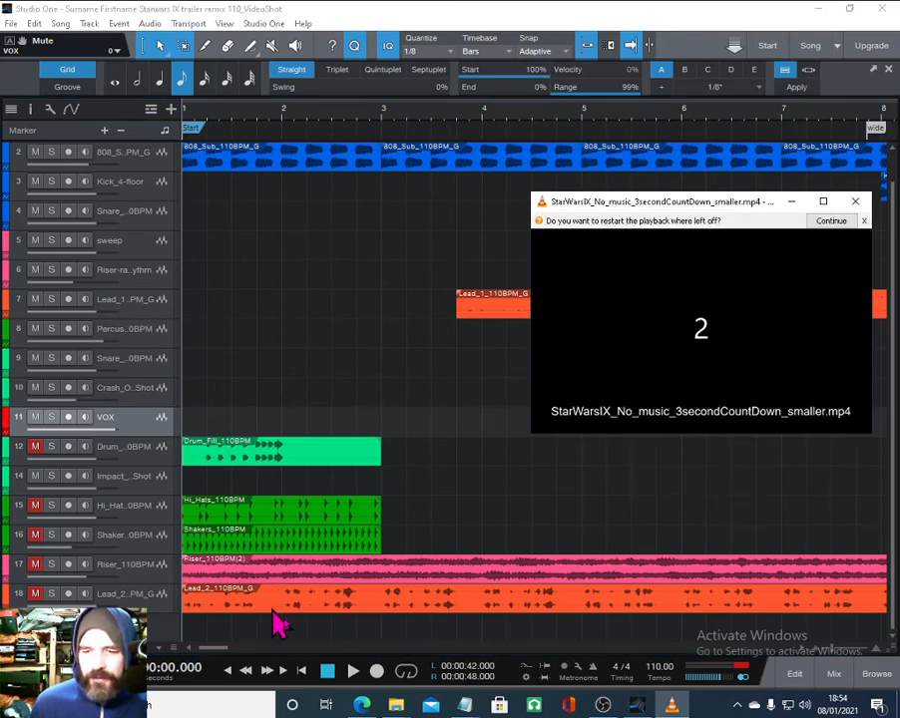
left_click(351, 672)
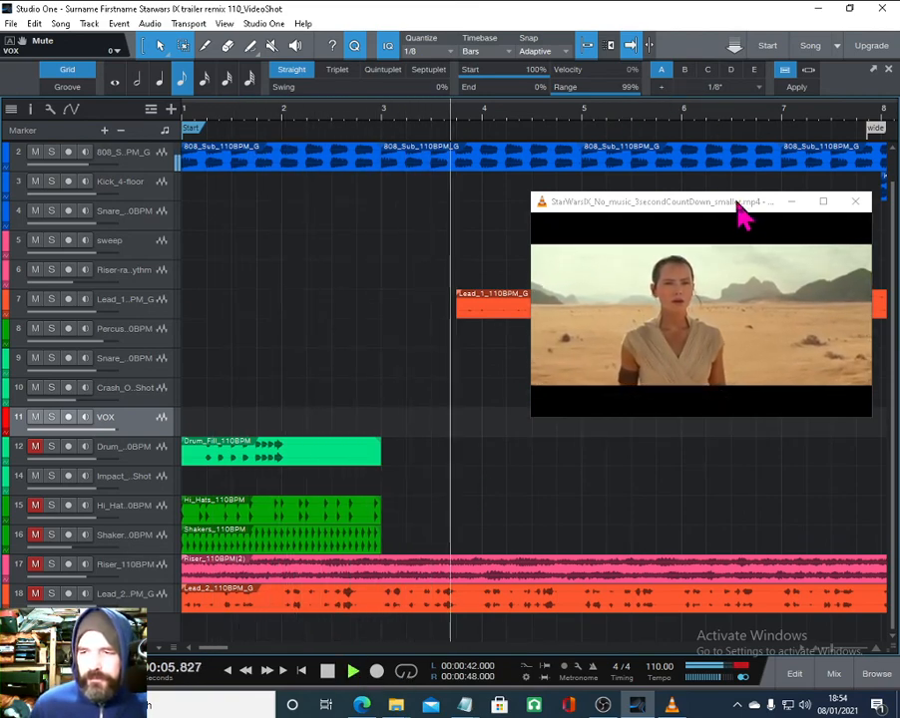
left_click_drag(744, 213, 769, 21)
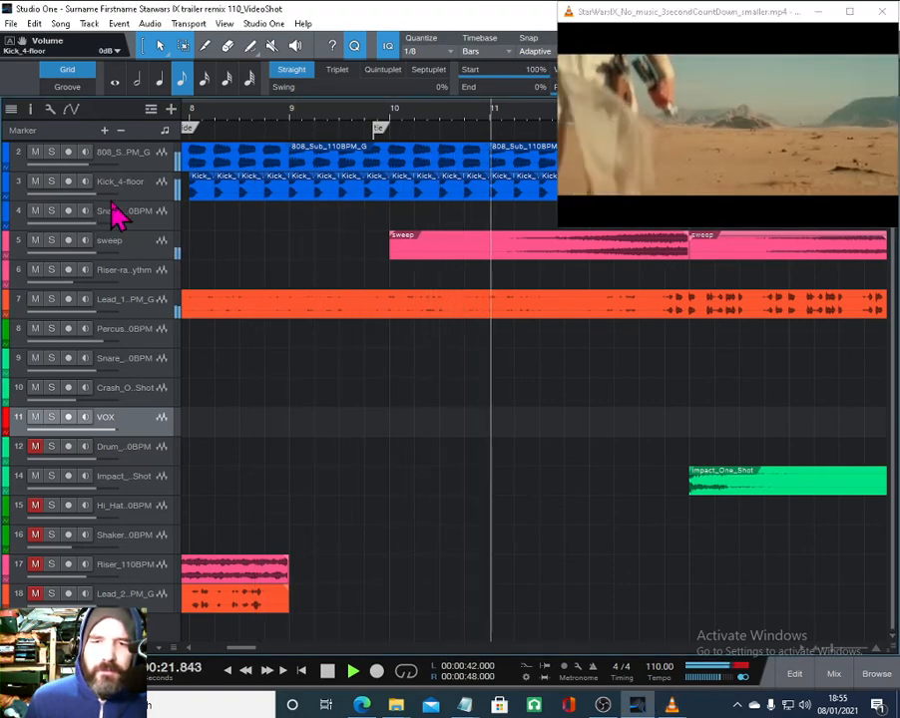
- Watch the video against the arrangement, then stop both the song and the trailer video
left_click_drag(117, 196, 119, 246)
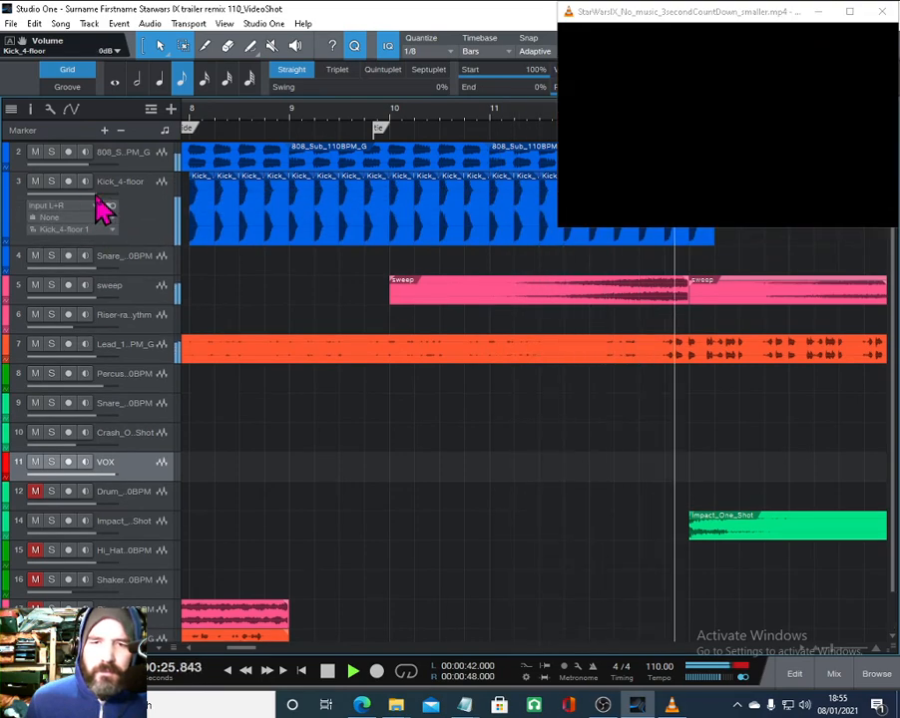
left_click_drag(137, 245, 133, 204)
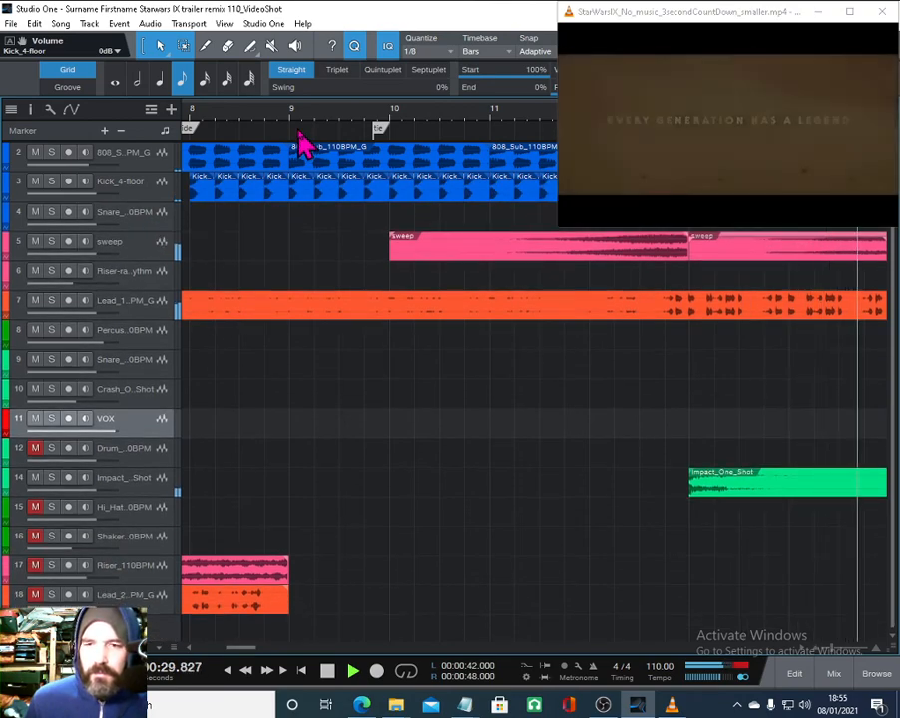
left_click_drag(291, 111, 253, 75)
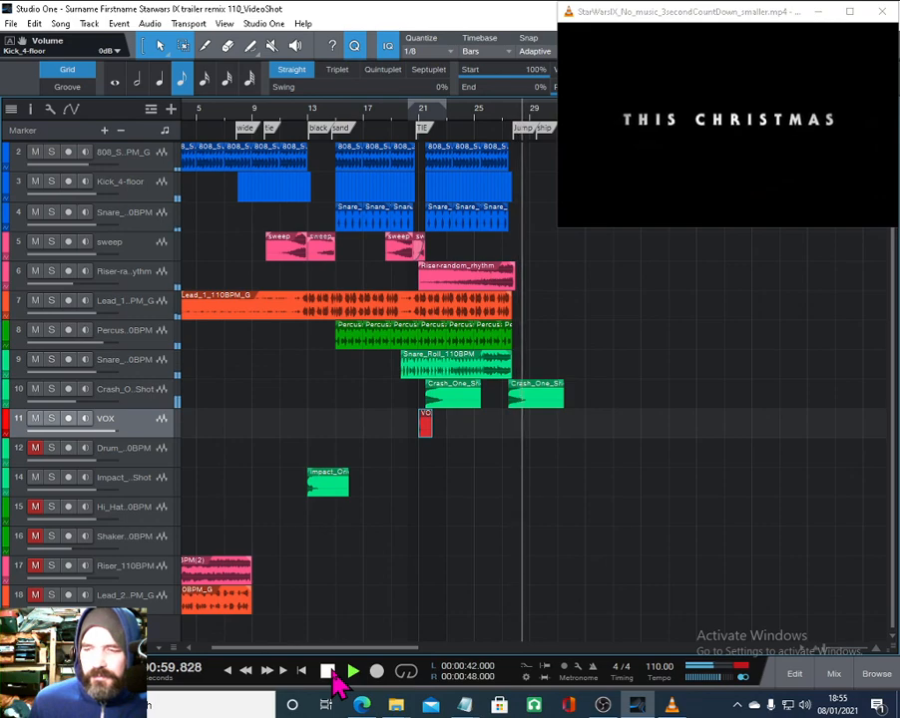
left_click(330, 671)
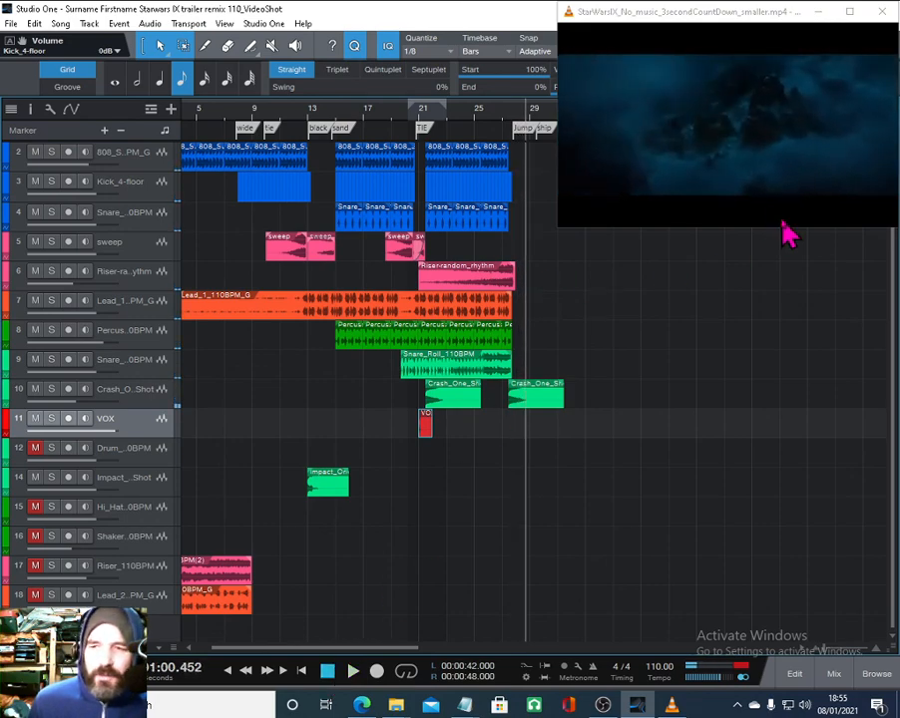
right_click(709, 143)
left_click(748, 179)
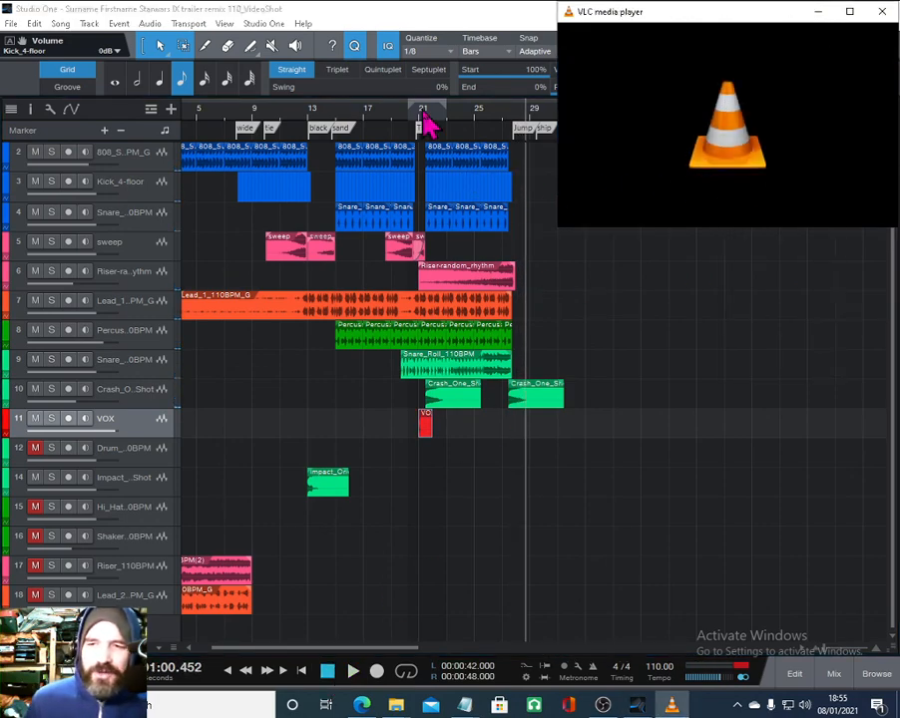
- Zoom in on the TIE marker and nudge the VOX clip so it starts just before the marker
left_click_drag(425, 124, 436, 209)
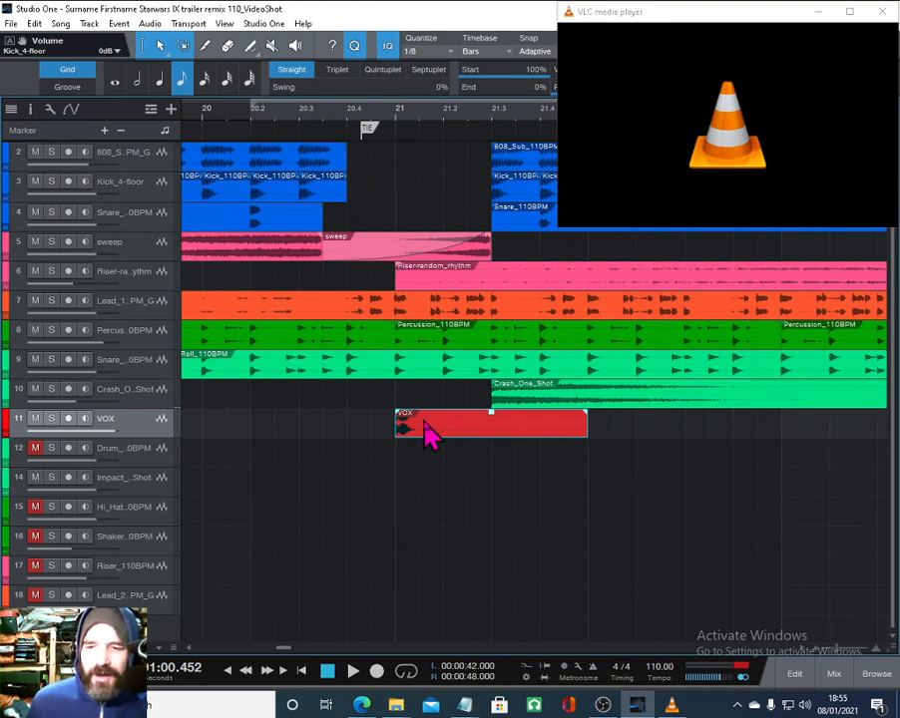
left_click_drag(424, 422, 399, 423)
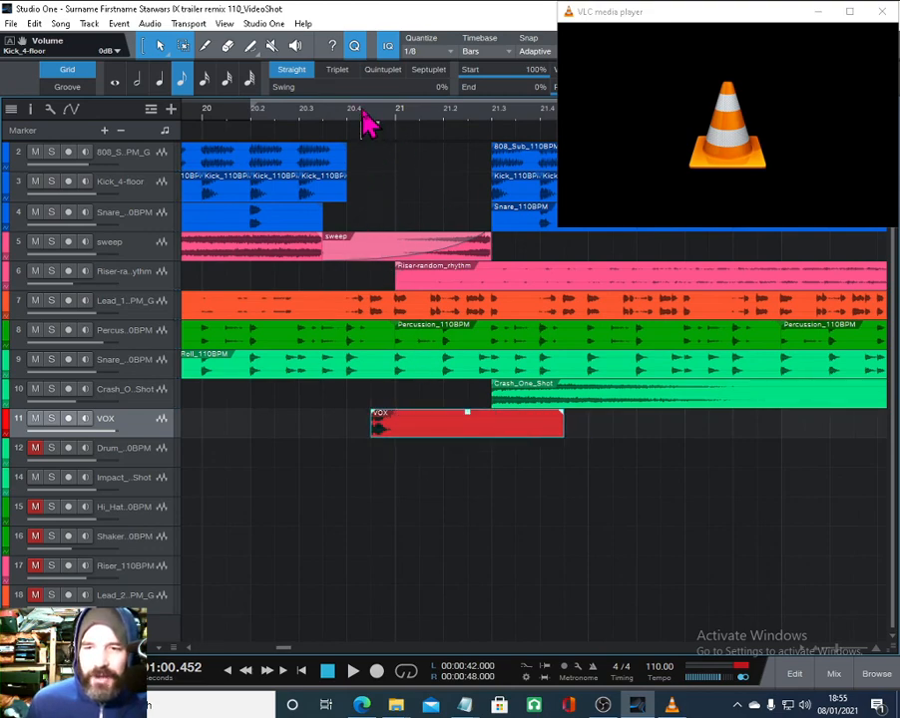
left_click(366, 122)
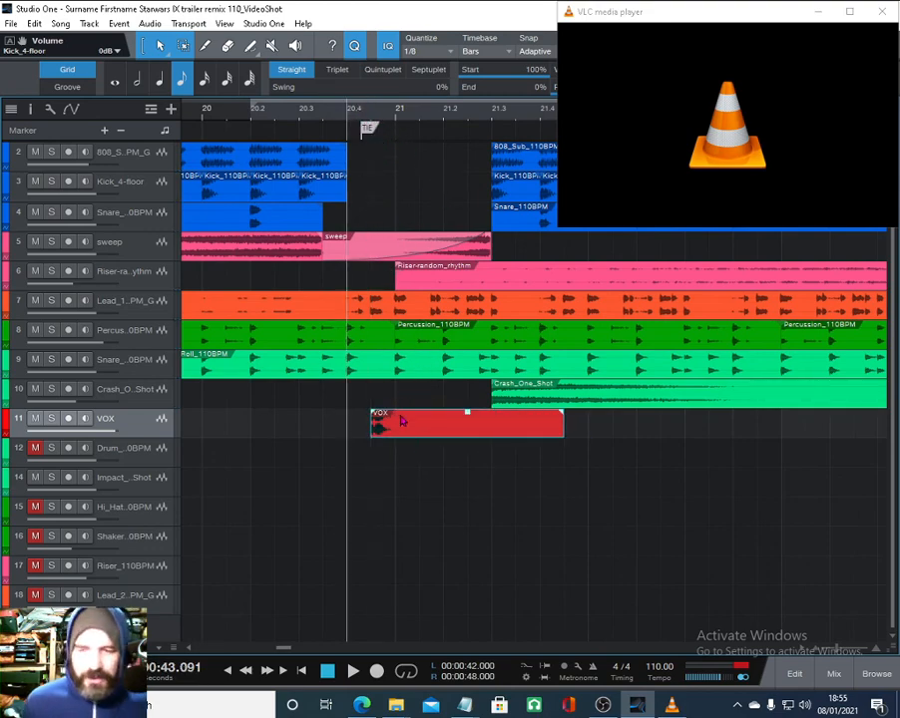
left_click_drag(360, 111, 370, 131)
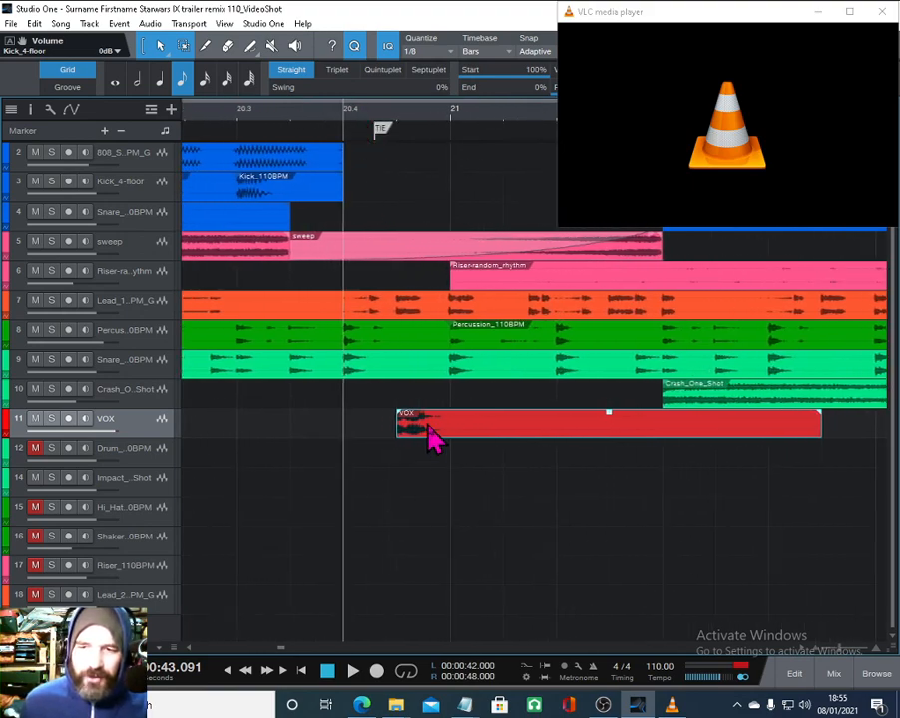
mouse_move(426, 425)
left_mouse_down()
mouse_move(396, 423)
mouse_move(418, 425)
mouse_move(412, 432)
left_mouse_up()
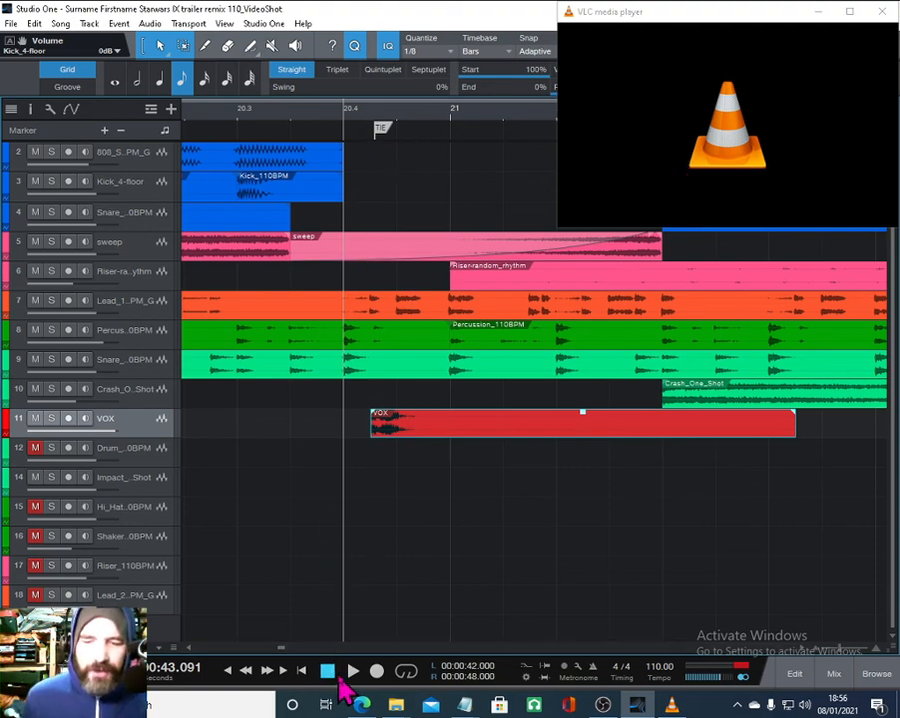
- Return the song position to the start and close the VLC media player window
left_click(328, 670)
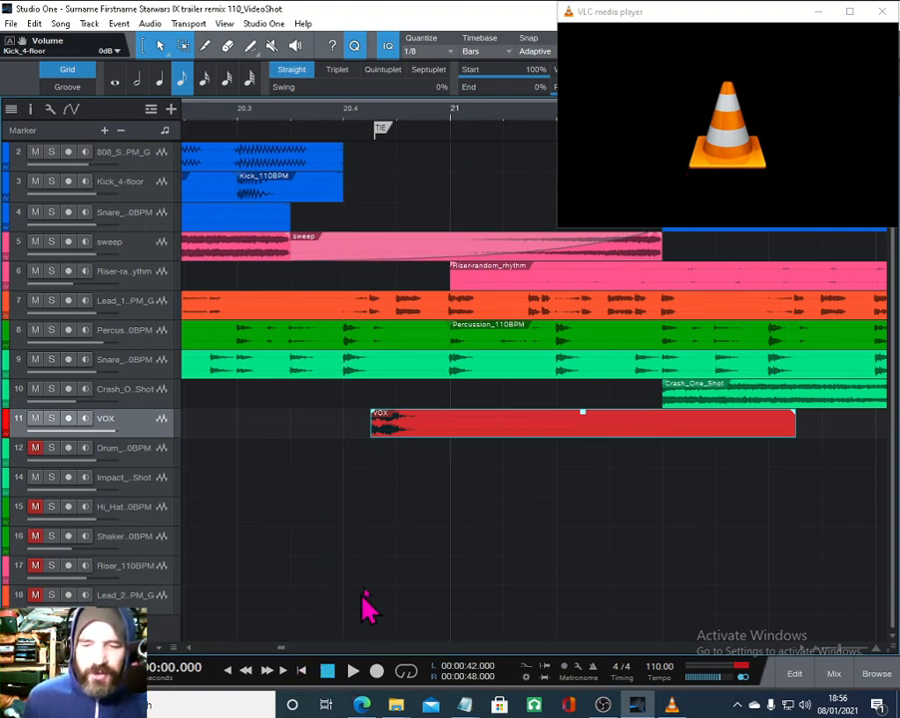
left_click(229, 670)
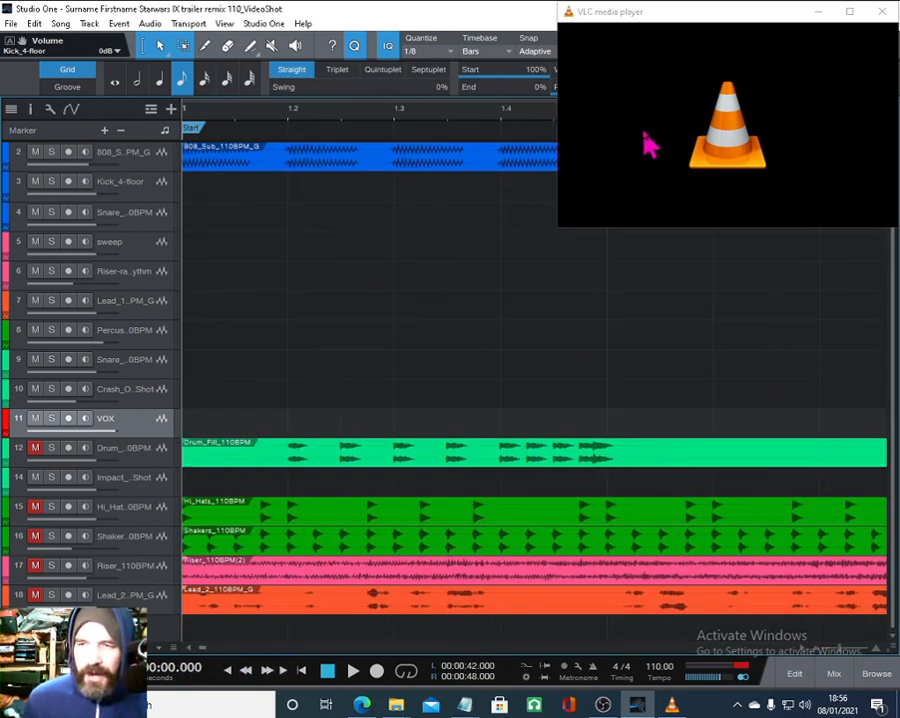
left_click_drag(684, 14, 682, 195)
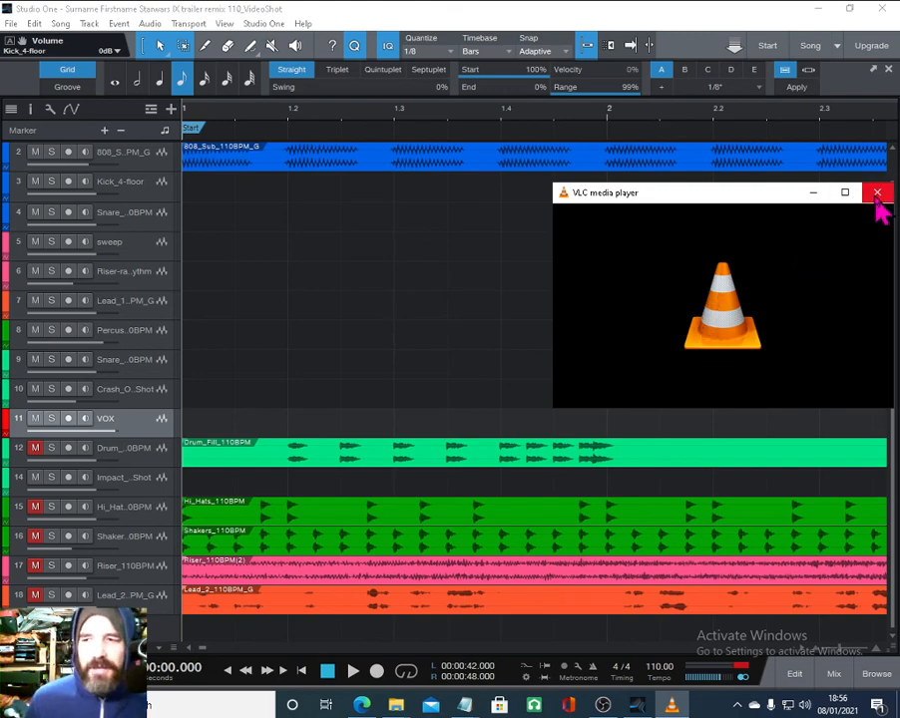
left_click(877, 194)
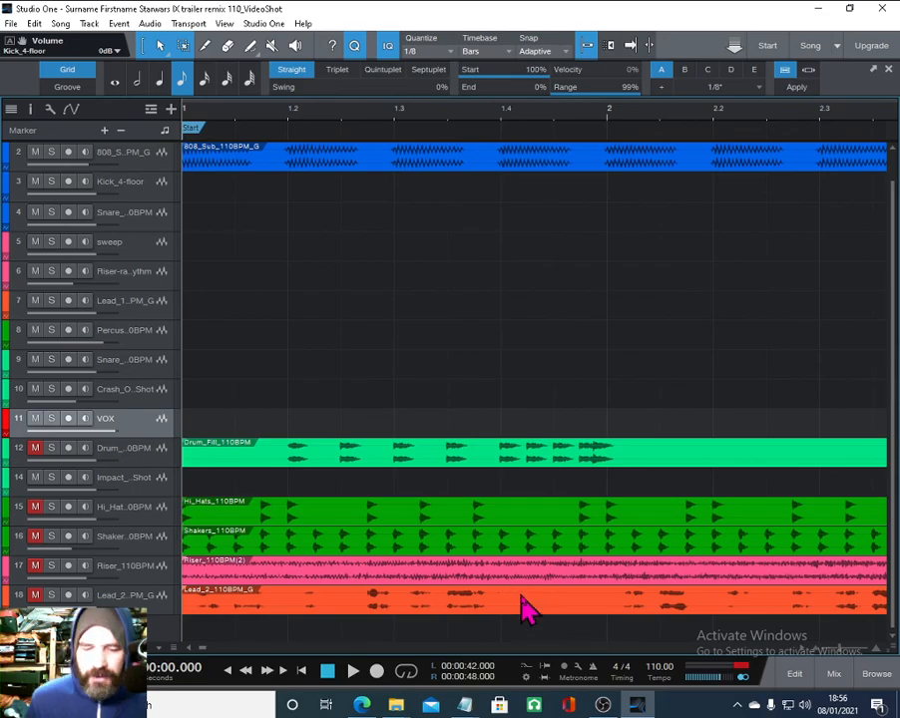